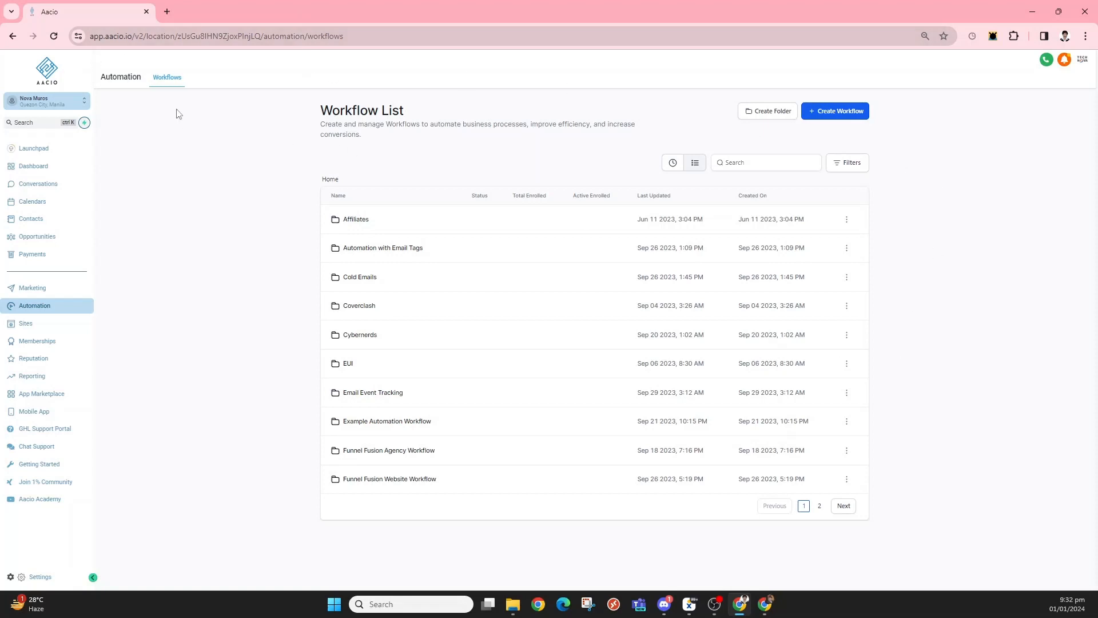
{"action": "left_click_drag", "start_coordinate": [116, 76], "coordinate": [175, 83]}
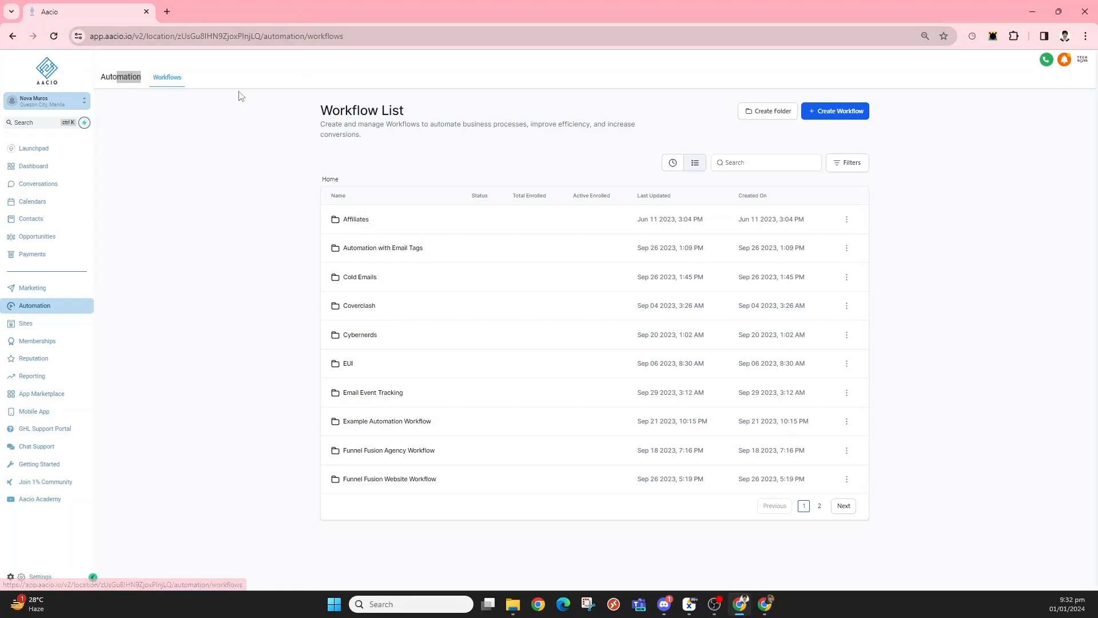
{"action": "left_click_drag", "start_coordinate": [320, 98], "coordinate": [423, 115]}
{"action": "left_click", "coordinate": [421, 123]}
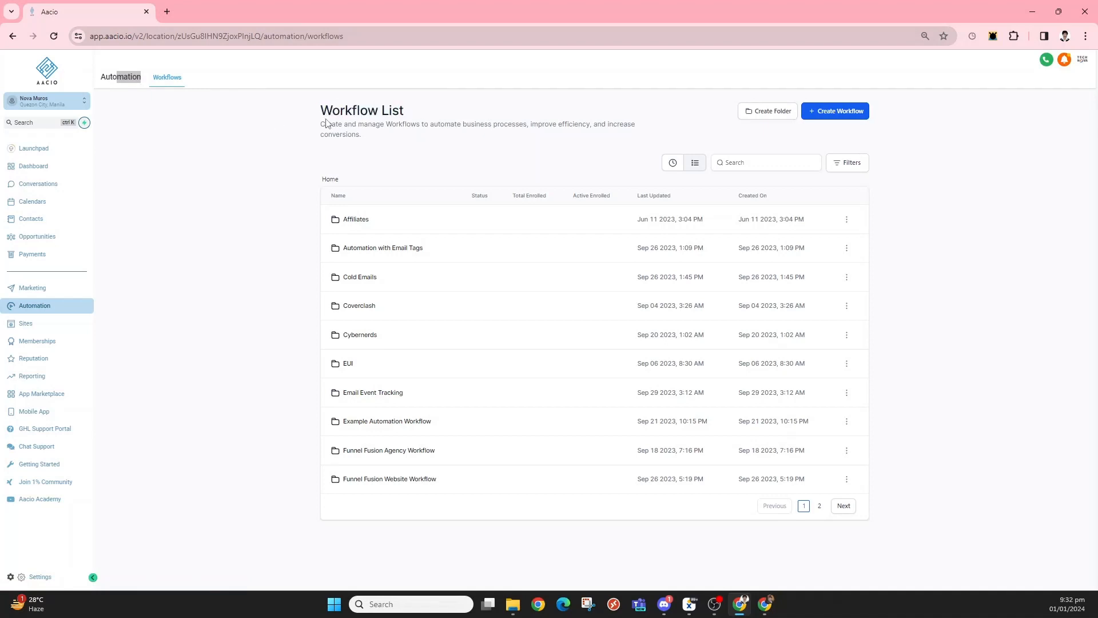
{"action": "left_click_drag", "start_coordinate": [327, 124], "coordinate": [362, 137]}
{"action": "left_click", "coordinate": [418, 152]}
{"action": "left_click", "coordinate": [440, 160]}
Step: Examine the available Status options in the workflow list's filters without applying one
{"action": "left_click", "coordinate": [854, 163]}
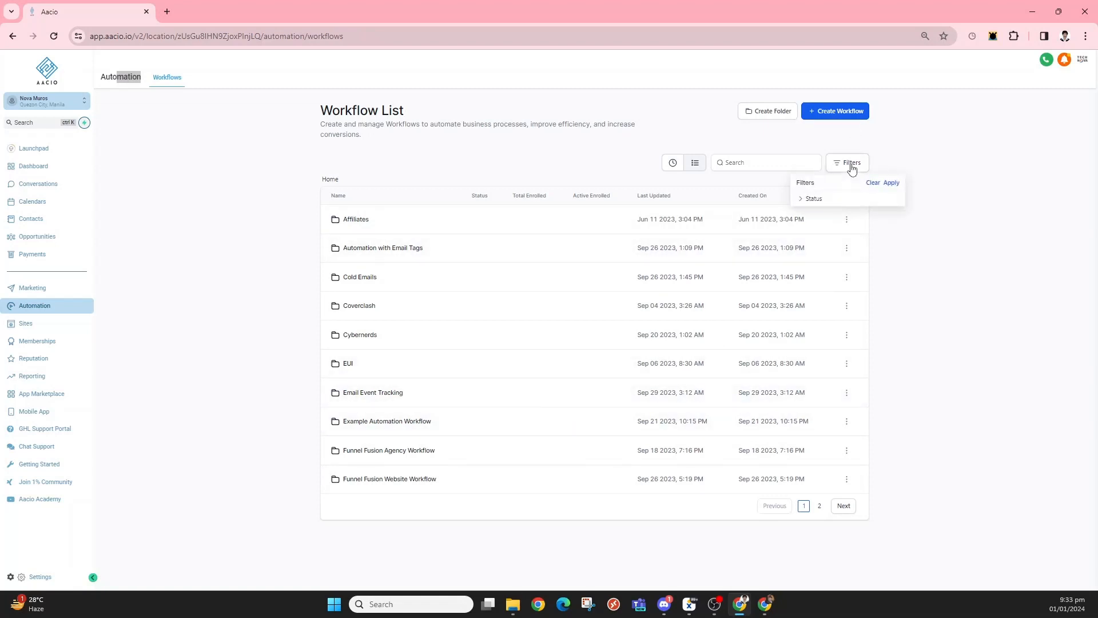
{"action": "left_click", "coordinate": [802, 199]}
{"action": "left_click", "coordinate": [827, 218]}
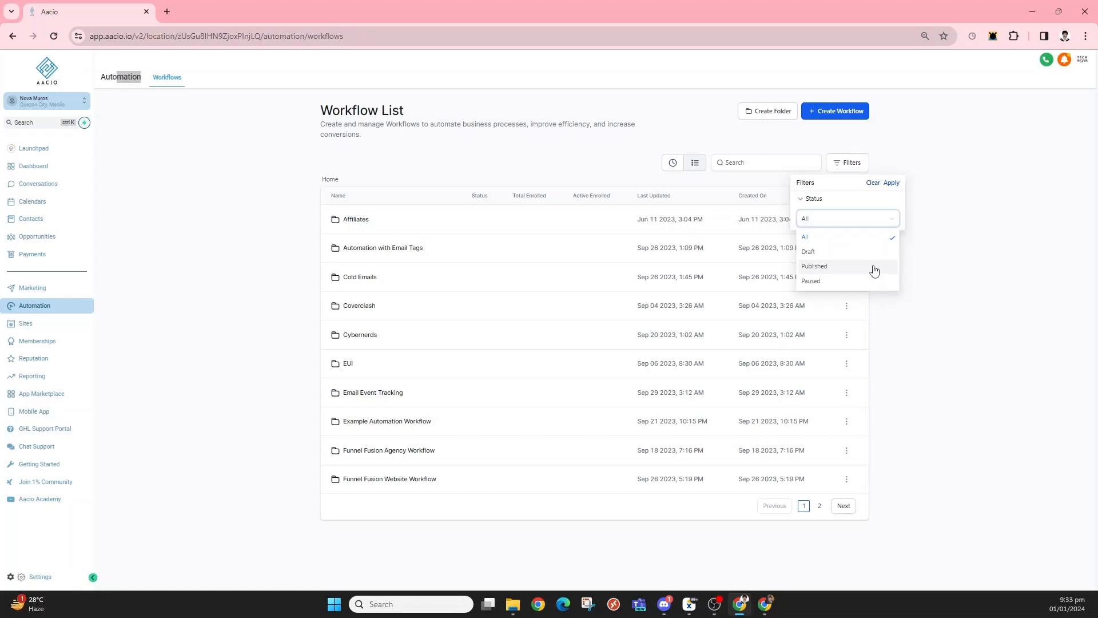
{"action": "left_click", "coordinate": [940, 301]}
Step: Create a new workflow, name it "Sample Workflow" and save it
{"action": "left_click", "coordinate": [855, 112]}
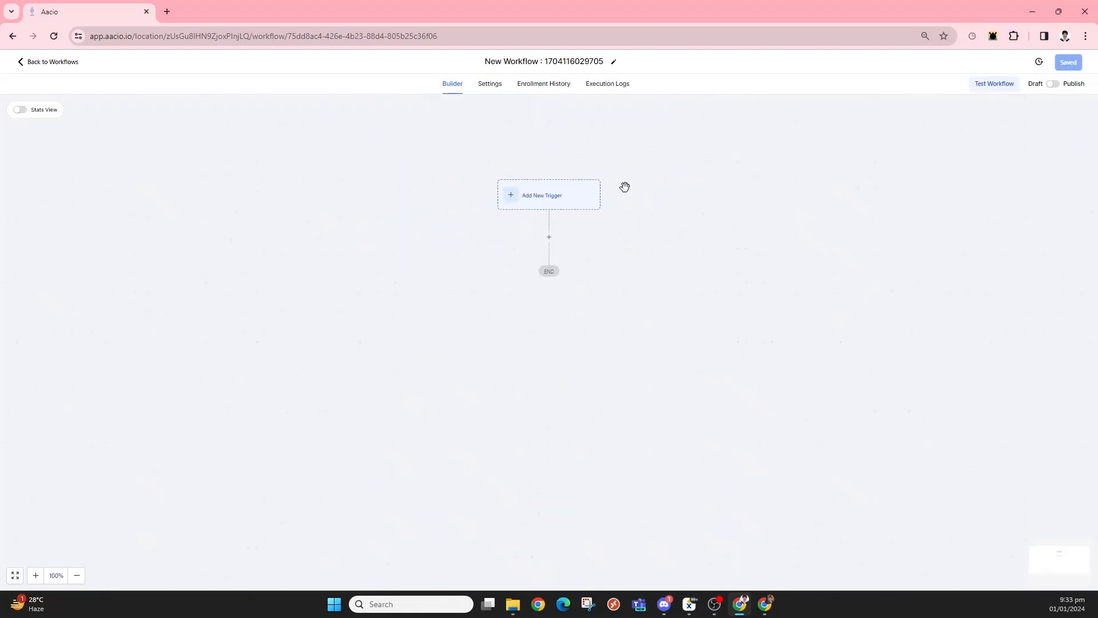
{"action": "left_click", "coordinate": [589, 64]}
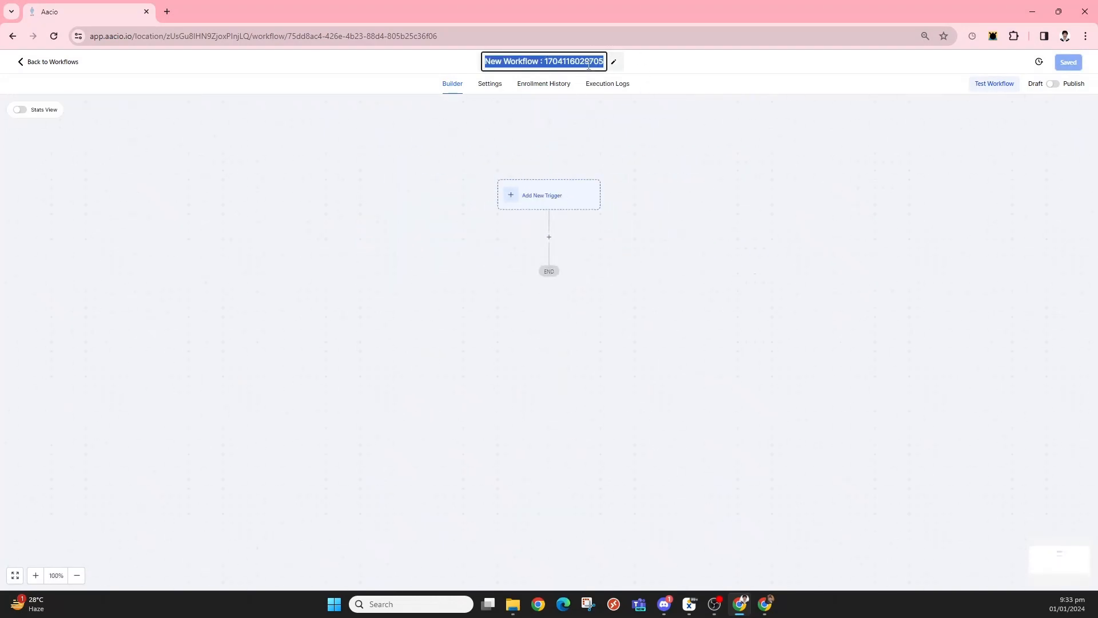
{"action": "triple_click", "coordinate": [594, 62]}
{"action": "type", "text": "Sample Work"}
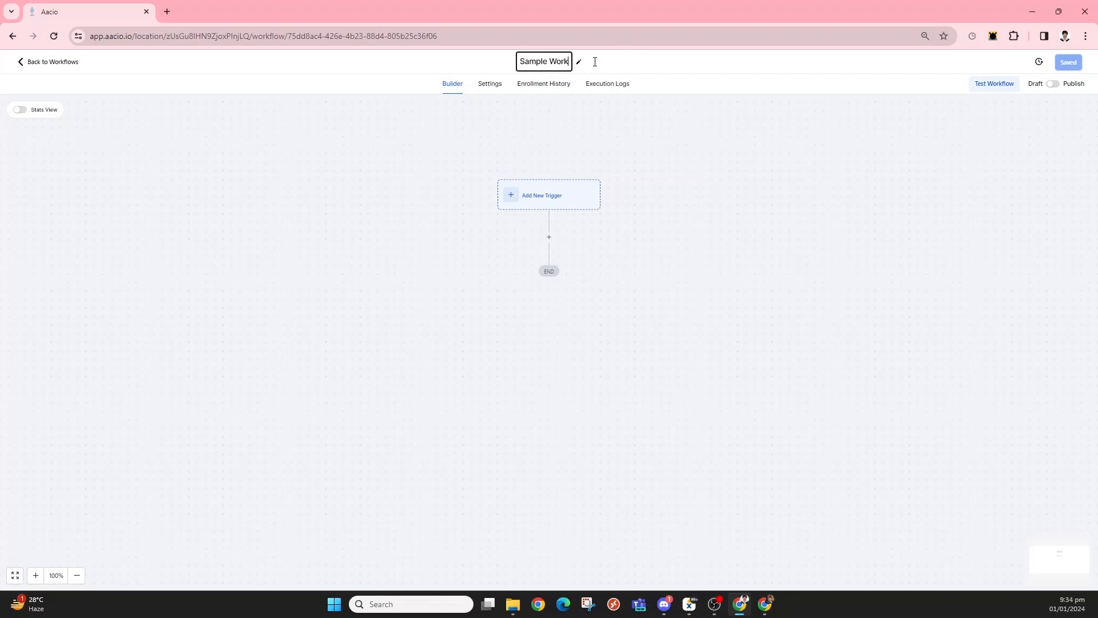
{"action": "type", "text": "flow"}
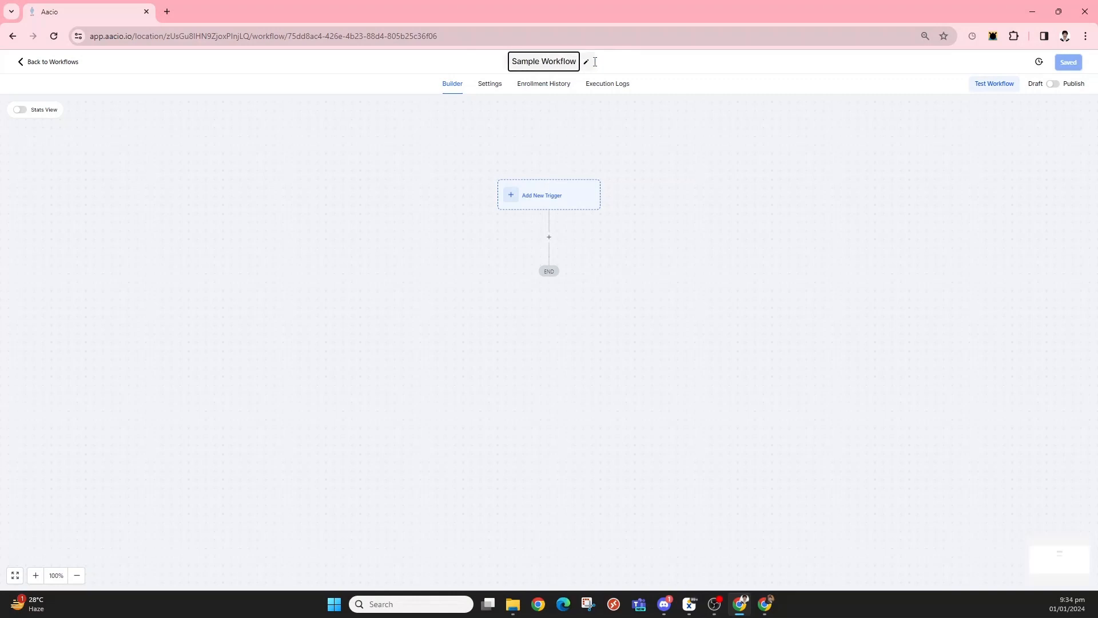
{"action": "key", "text": "Return"}
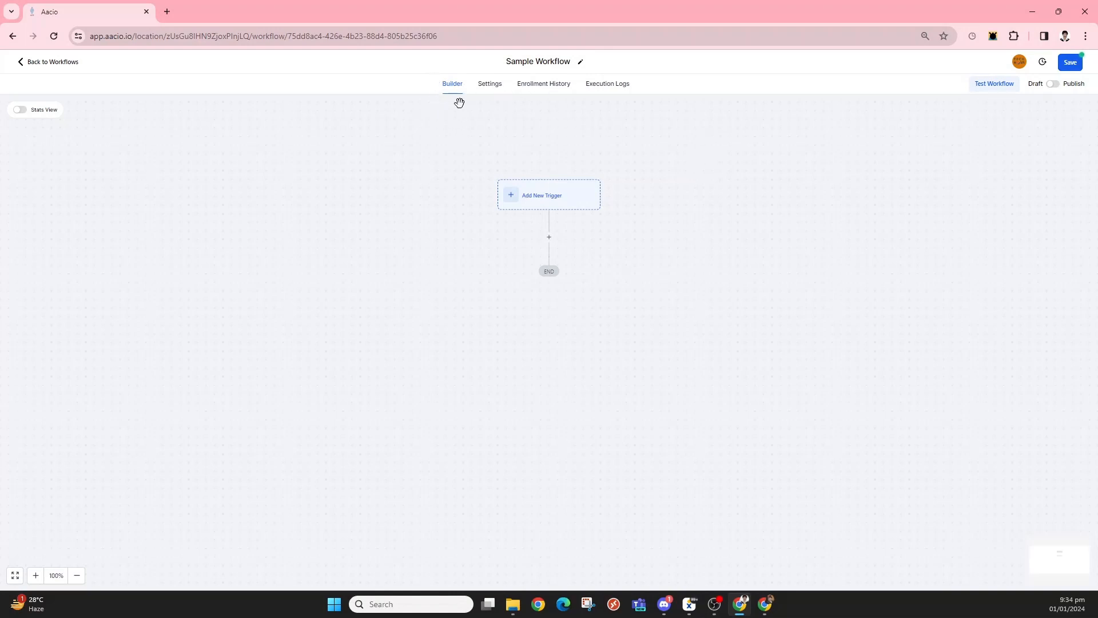
{"action": "left_click", "coordinate": [1065, 68]}
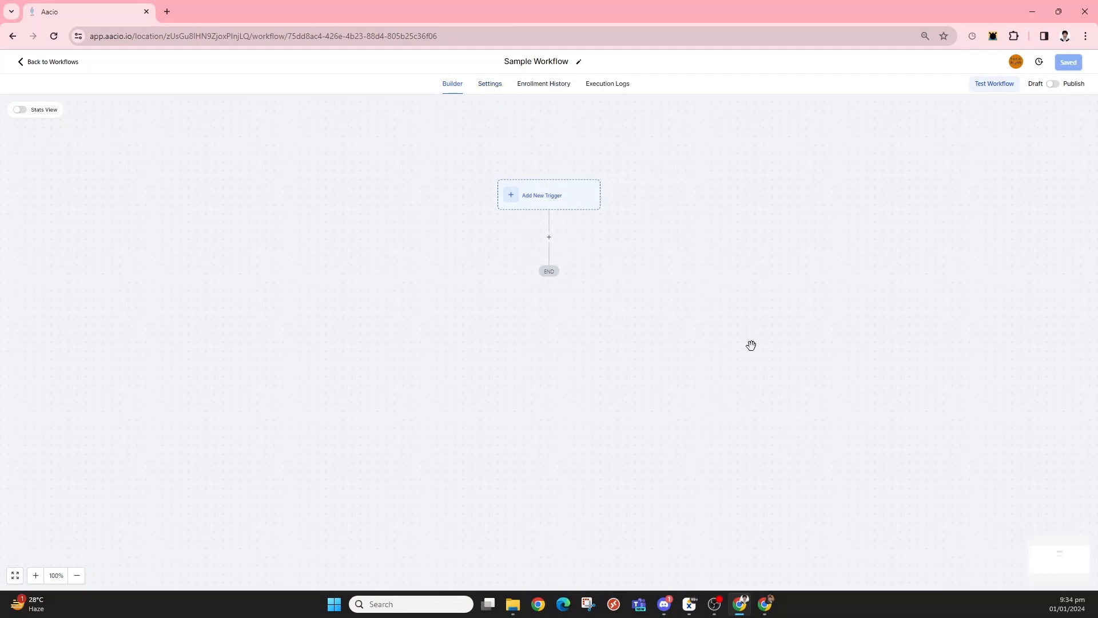
Step: Open the workflow's settings and try switching the Stop on response option on and off
{"action": "left_click", "coordinate": [490, 84]}
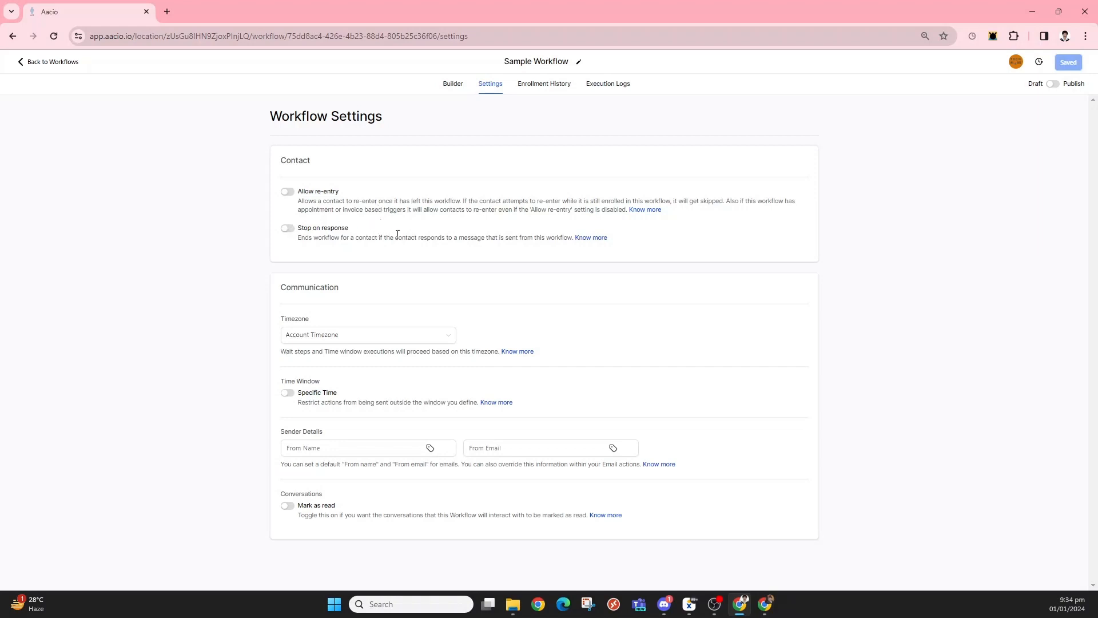
{"action": "left_click", "coordinate": [294, 232]}
{"action": "left_click", "coordinate": [294, 231]}
{"action": "left_click", "coordinate": [294, 231]}
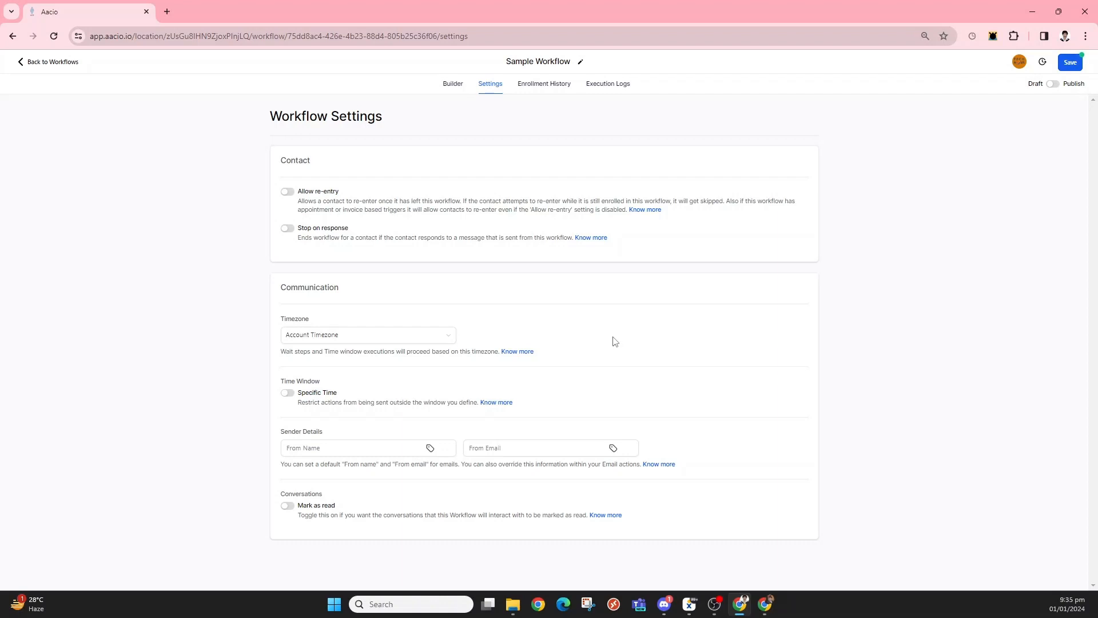
Step: Look over the workflow's enrollment history and execution logs, ending back in the builder
{"action": "left_click", "coordinate": [544, 84]}
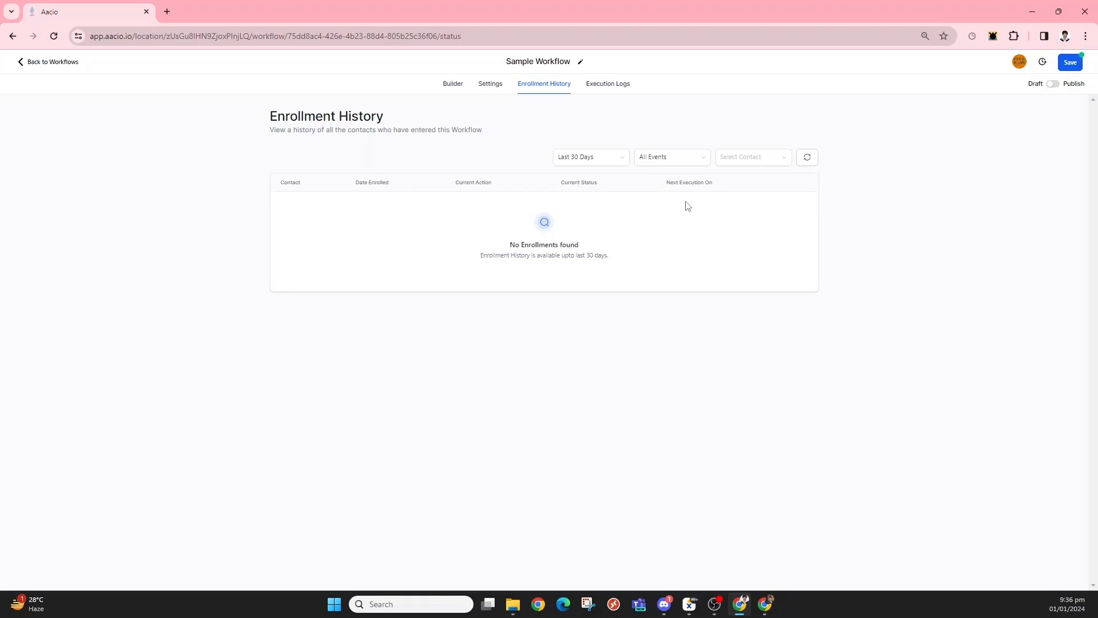
{"action": "left_click", "coordinate": [607, 84]}
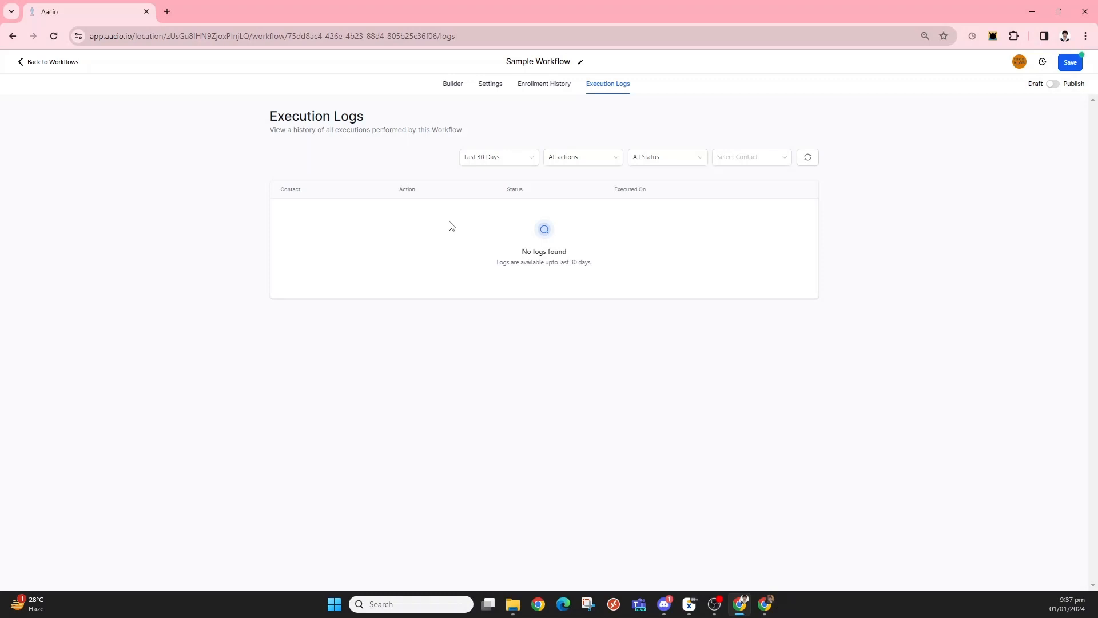
{"action": "left_click", "coordinate": [455, 87]}
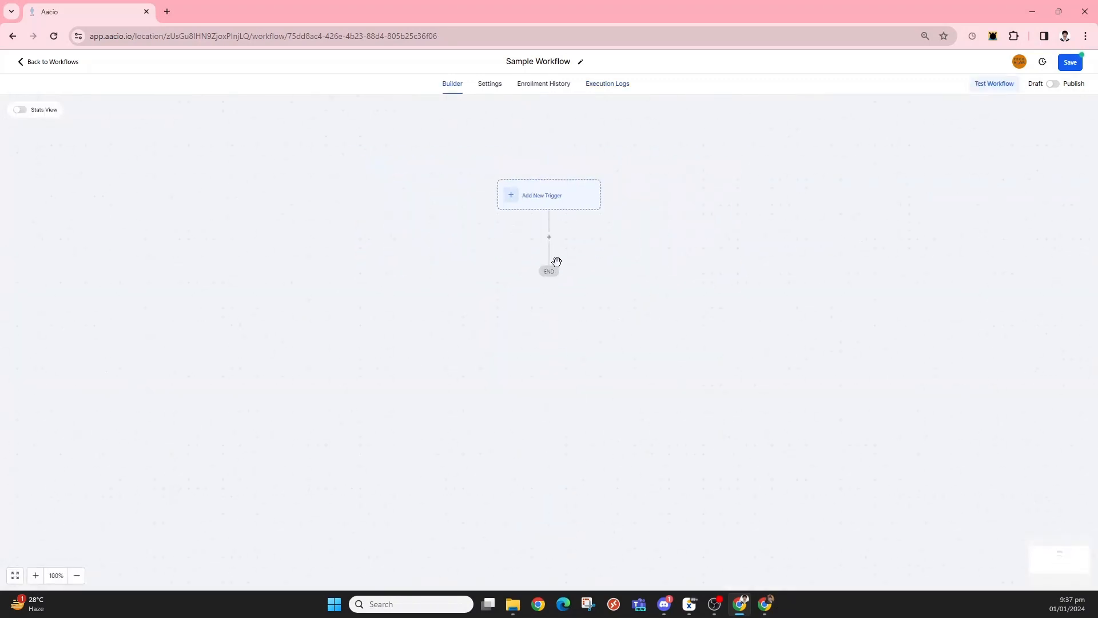
Step: Start a new trigger for the workflow, searching for "form" and choosing Form Submitted
{"action": "left_click", "coordinate": [540, 206]}
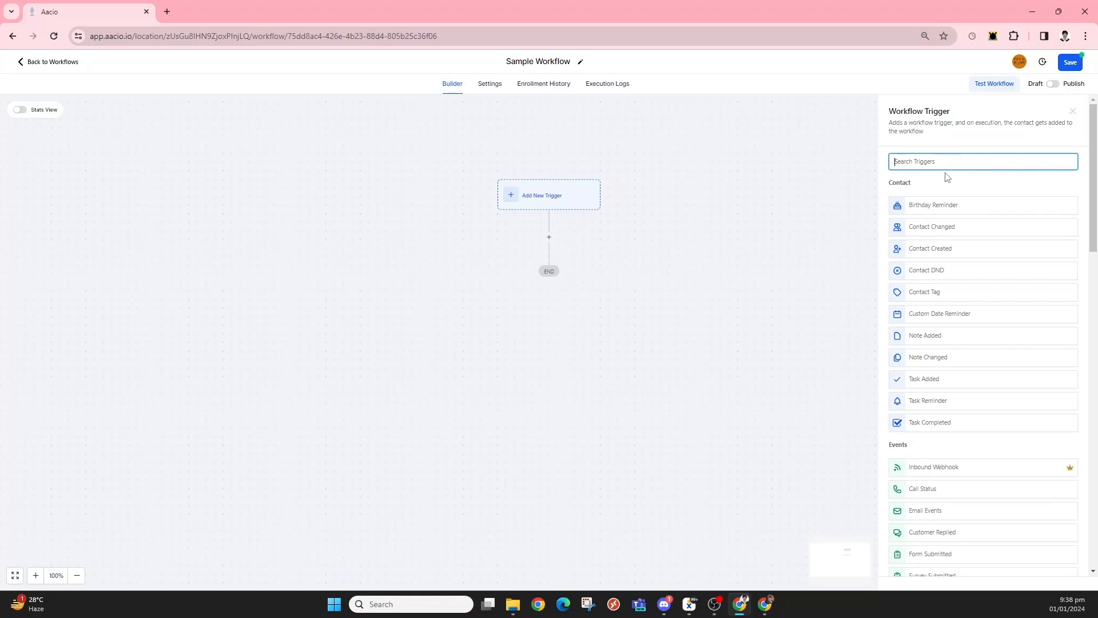
{"action": "type", "text": "form"}
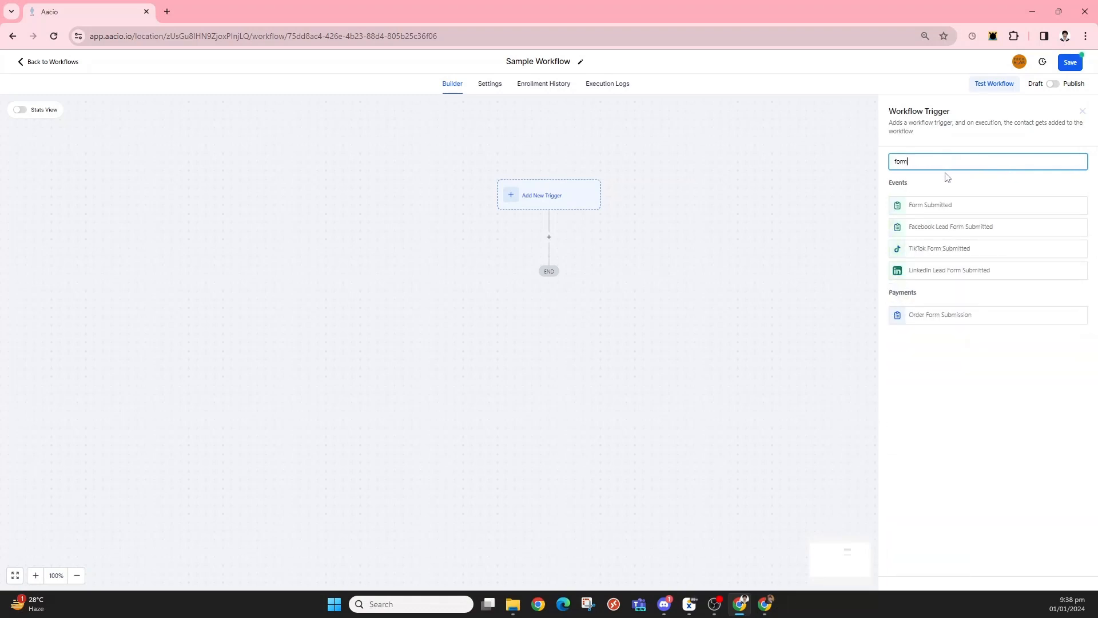
{"action": "left_click", "coordinate": [934, 206]}
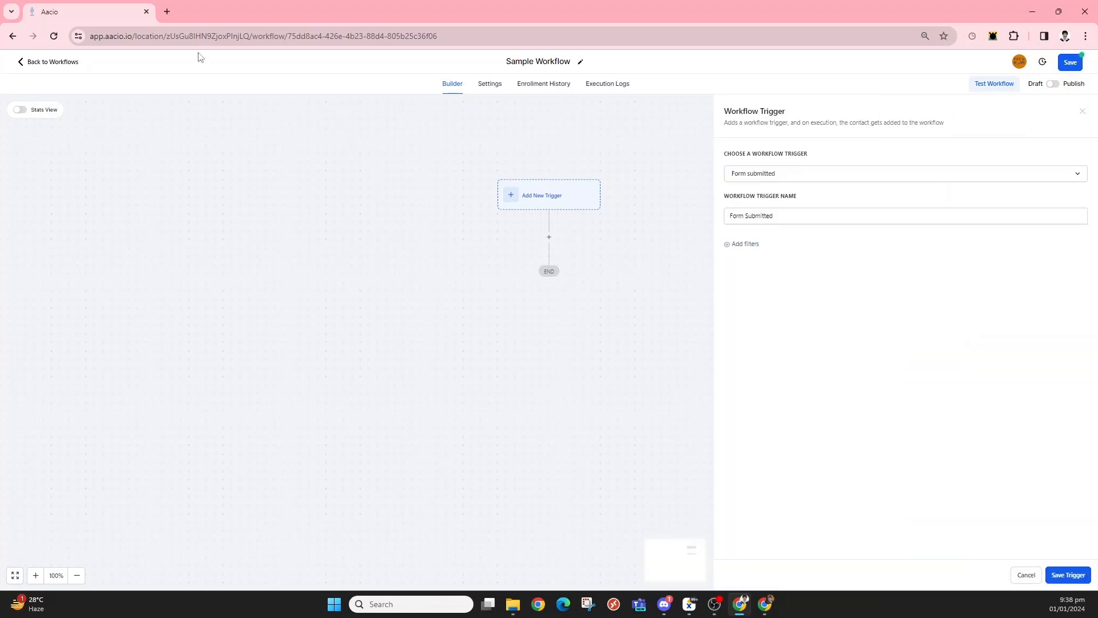
Step: Open tellyourstory.funnel-fusion.io in a new browser tab and bring up its Become a Story Teller booking popup
{"action": "left_click", "coordinate": [167, 12]}
{"action": "type", "text": "te"}
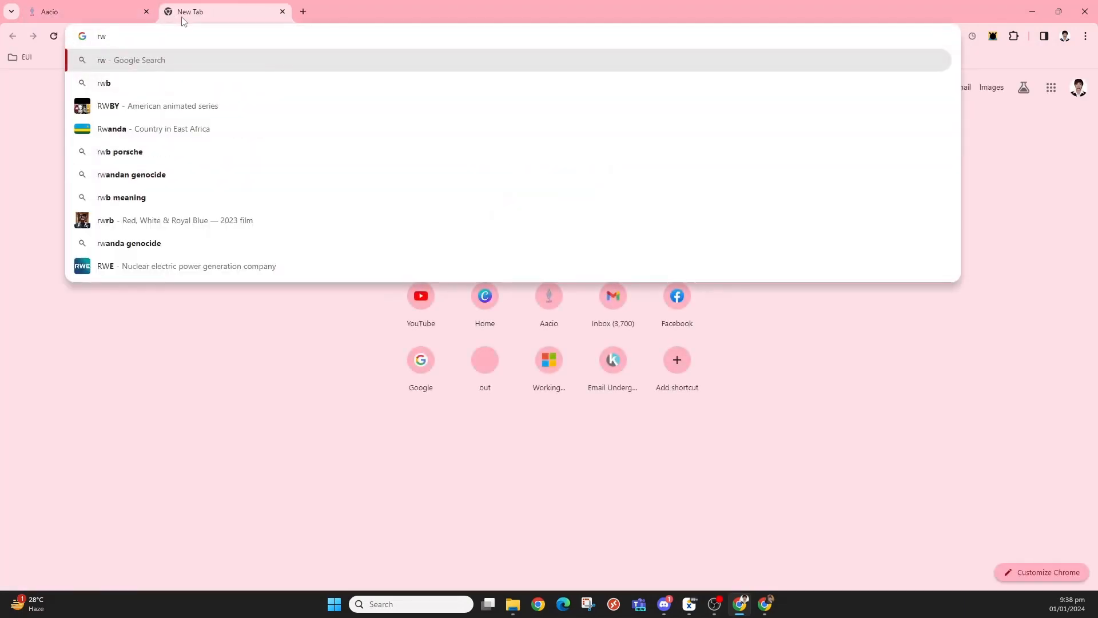
{"action": "type", "text": "ll"}
{"action": "key", "text": "Return"}
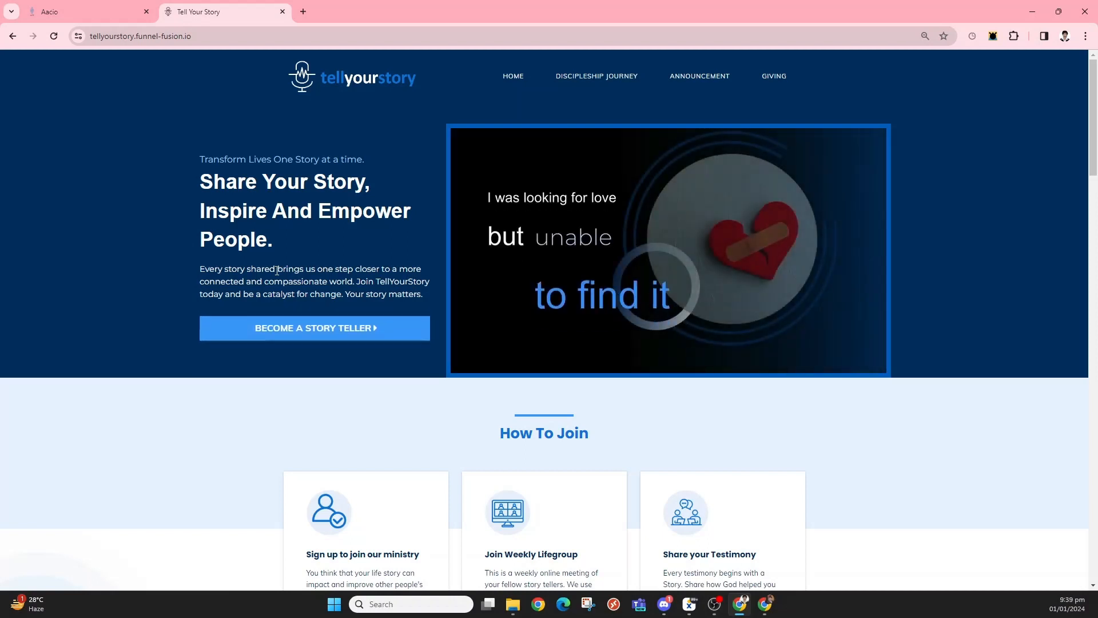
{"action": "left_click", "coordinate": [309, 326]}
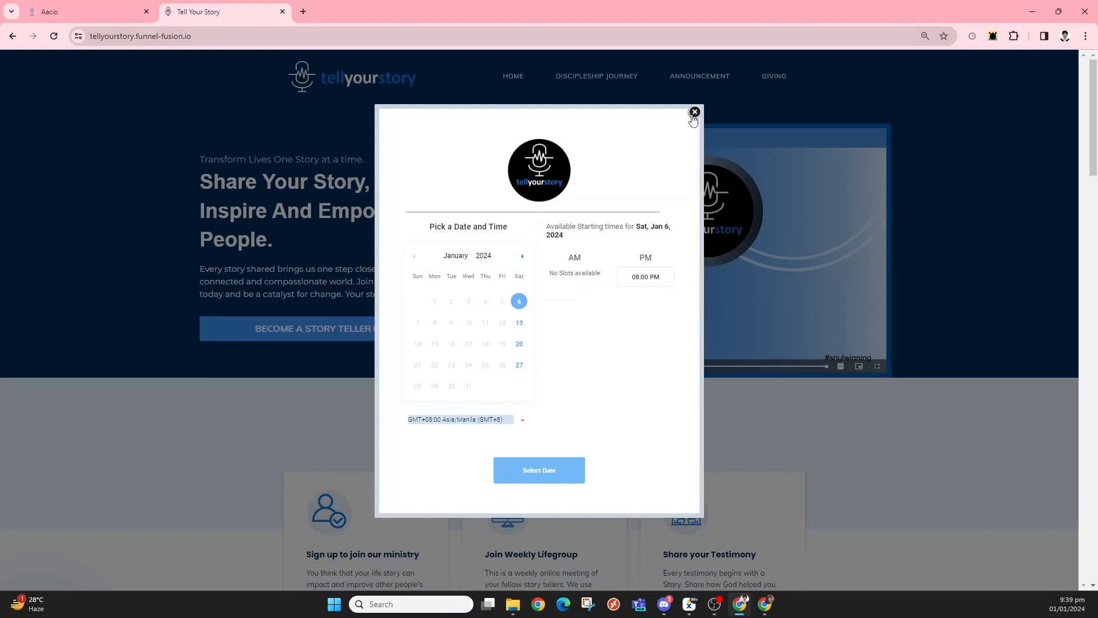
Step: Load app.aacio.io in another browser tab, keeping the workflow and Tell Your Story pages open
{"action": "left_click", "coordinate": [86, 12]}
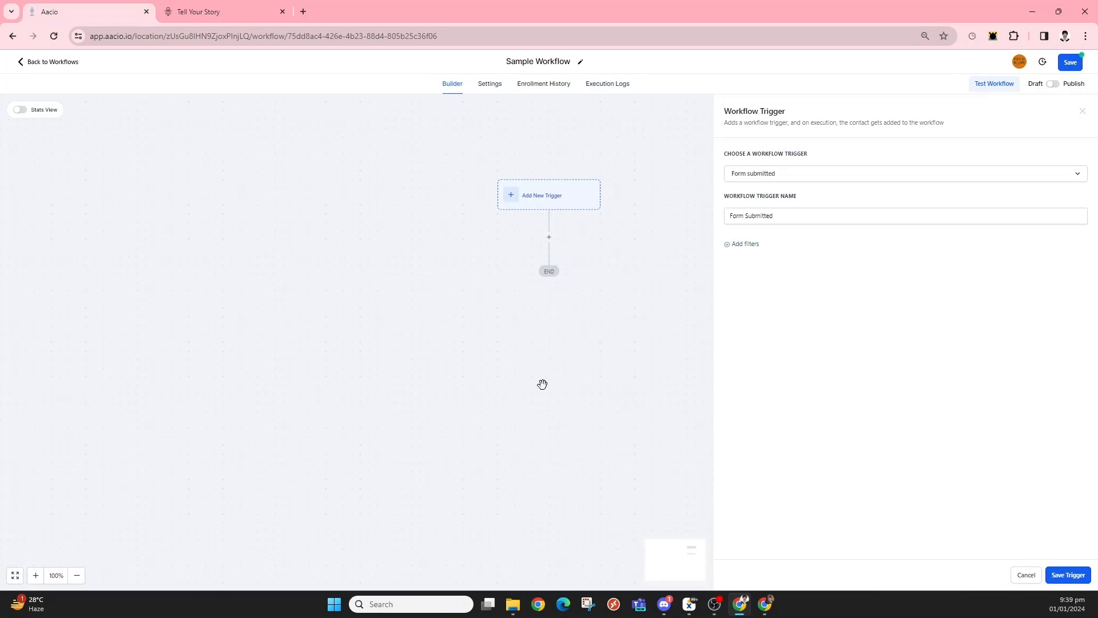
{"action": "left_click", "coordinate": [242, 20]}
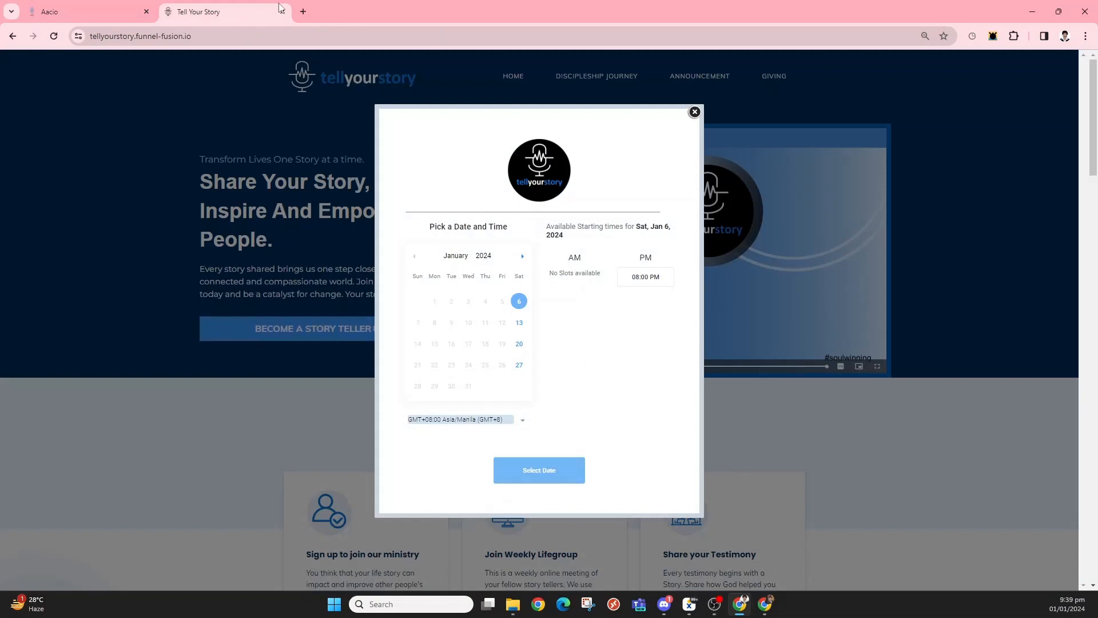
{"action": "left_click", "coordinate": [303, 11]}
{"action": "type", "text": "app"}
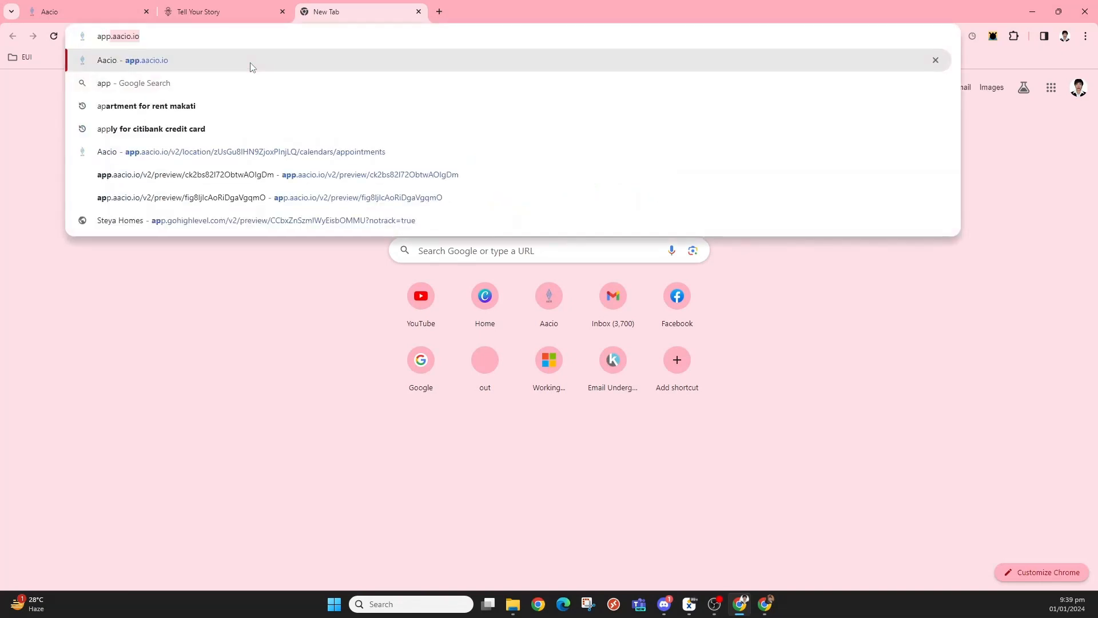
{"action": "key", "text": "Return"}
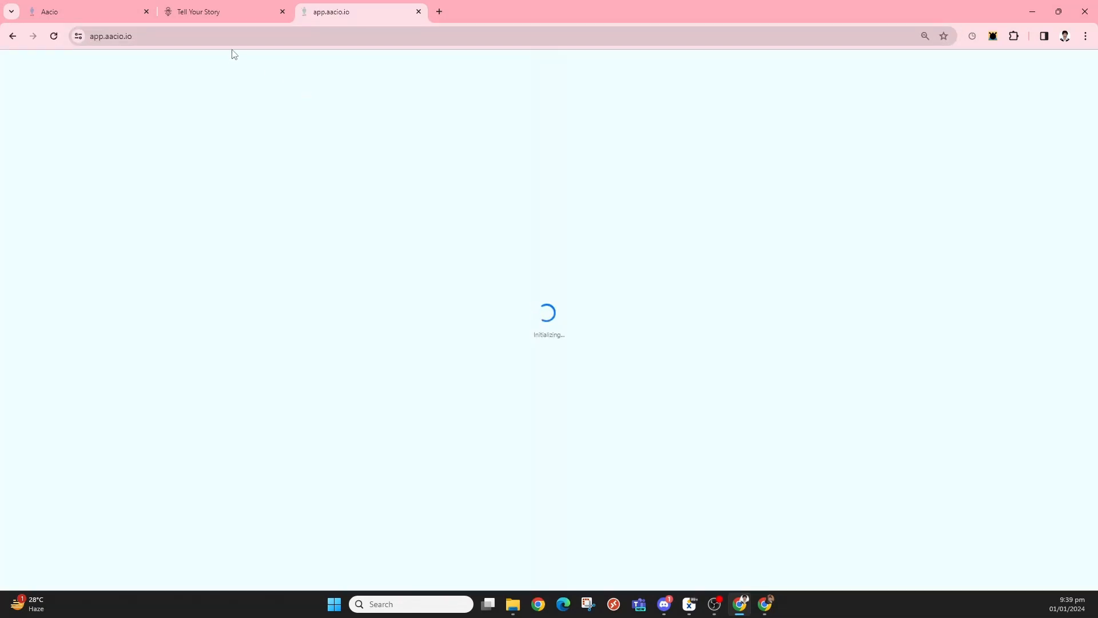
Step: On the Tell Your Story booking popup, choose January 13, 2024 at 08:00 PM and proceed to the First Name field of the invite form
{"action": "left_click", "coordinate": [238, 11]}
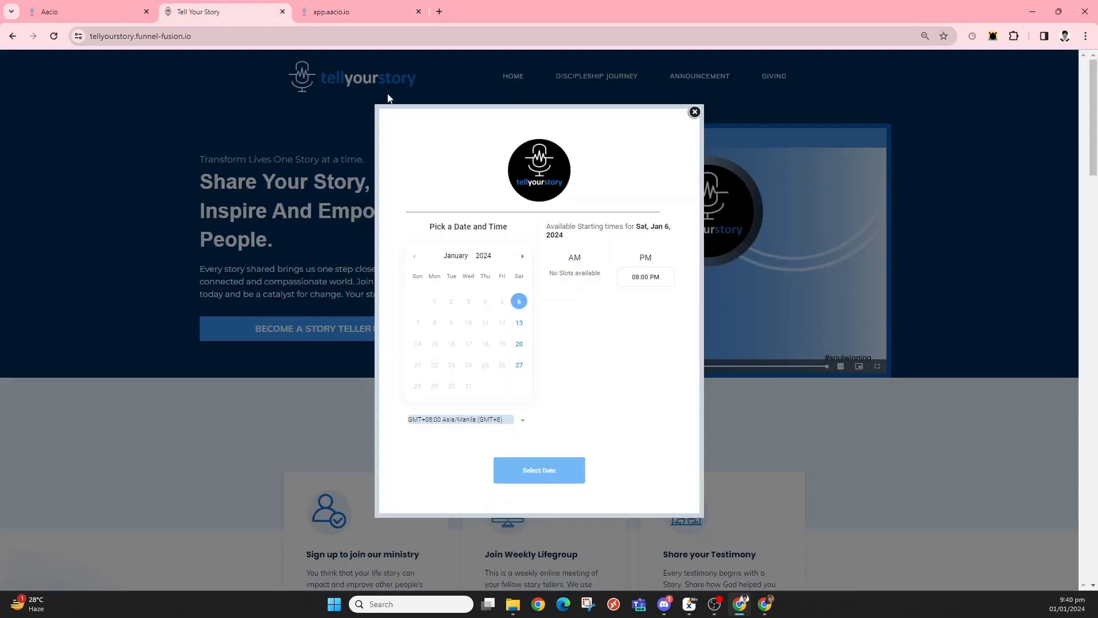
{"action": "left_click", "coordinate": [518, 324]}
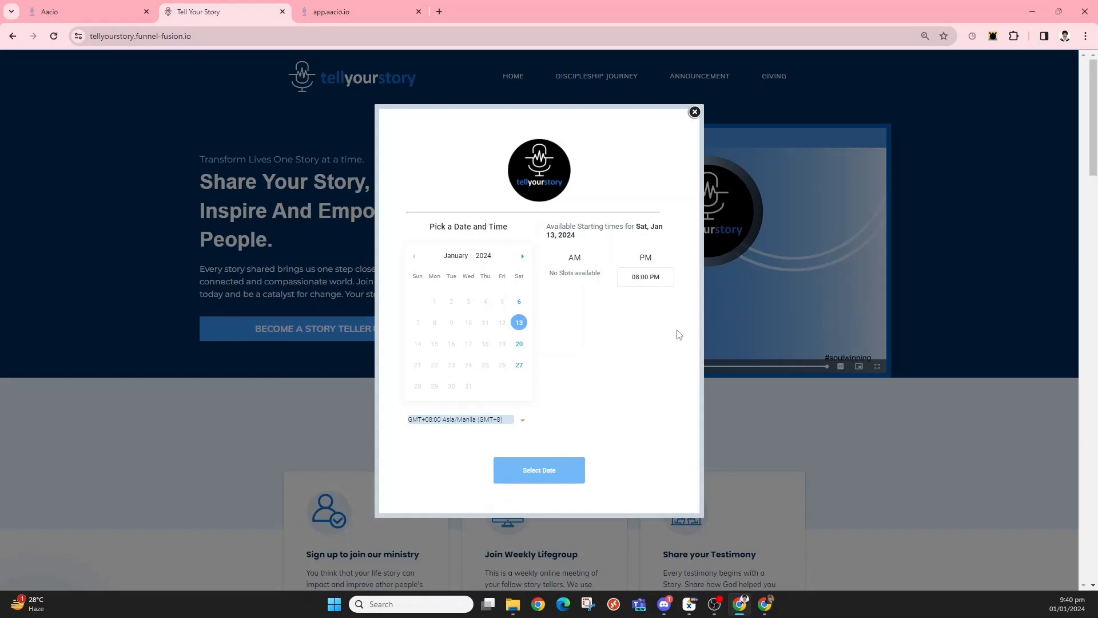
{"action": "left_click", "coordinate": [641, 279]}
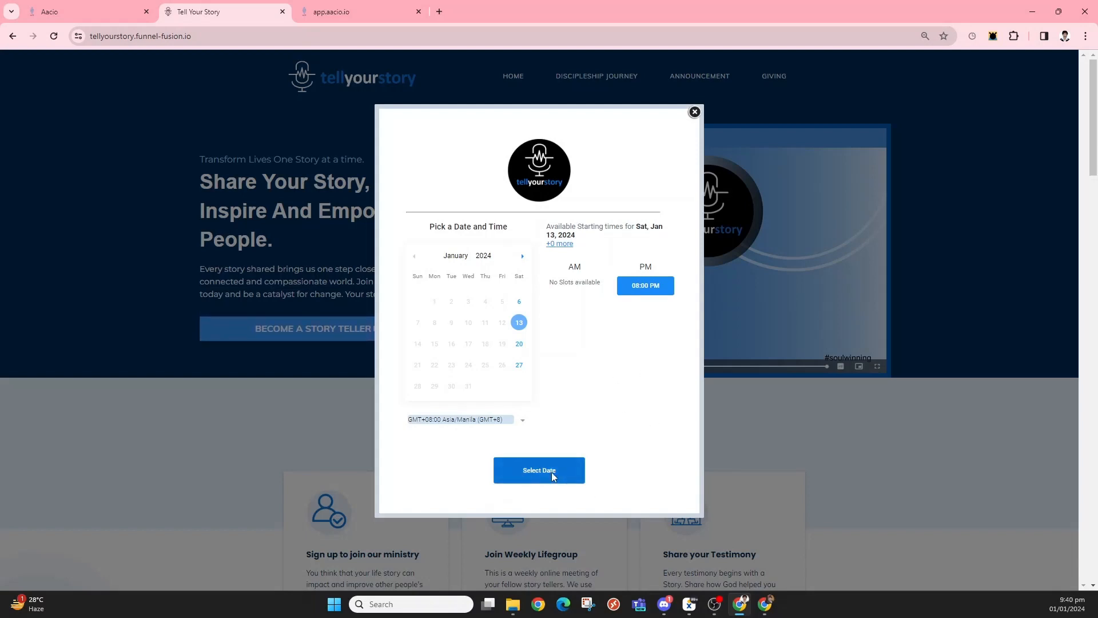
{"action": "left_click", "coordinate": [553, 477]}
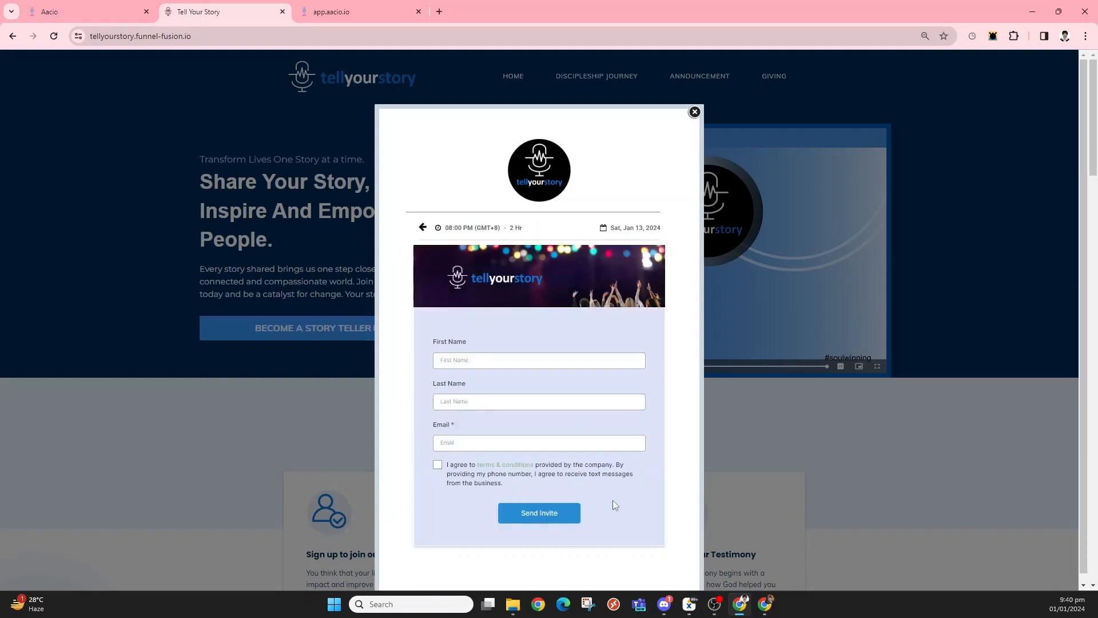
{"action": "left_click", "coordinate": [582, 362]}
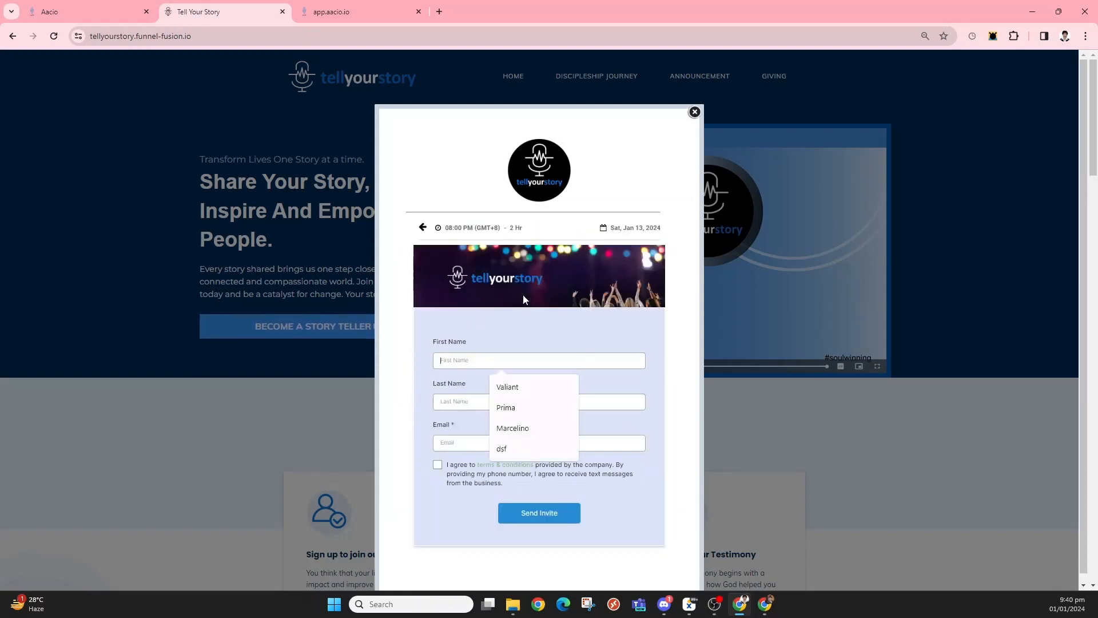
Step: In the second Aacio tab, open the form builder under Sites and show page 2 of the forms list
{"action": "left_click", "coordinate": [361, 12]}
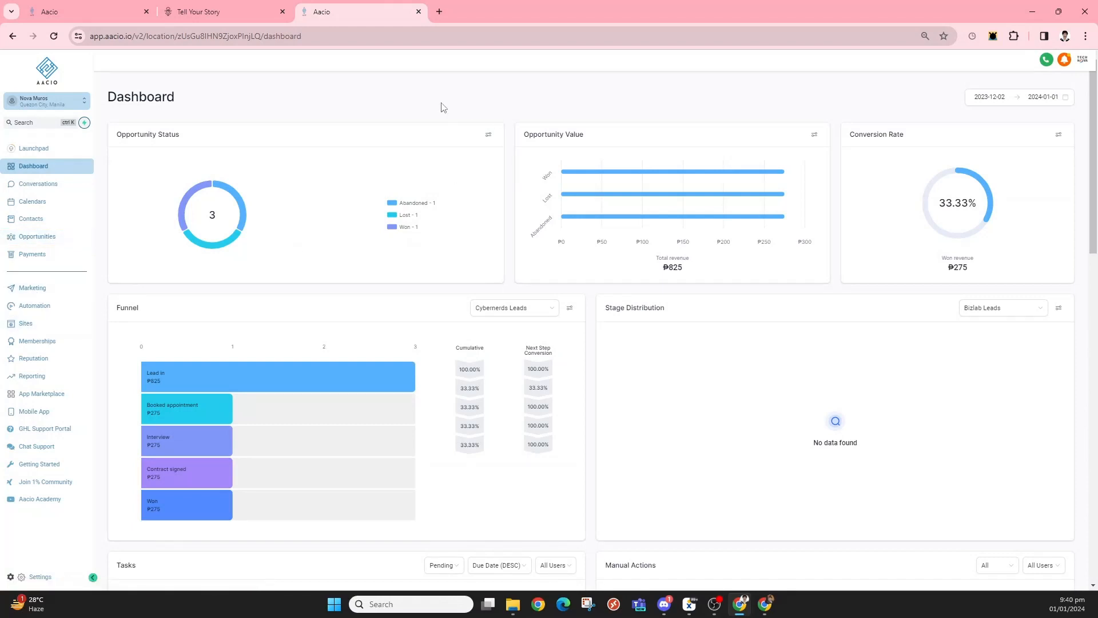
{"action": "left_click", "coordinate": [34, 323]}
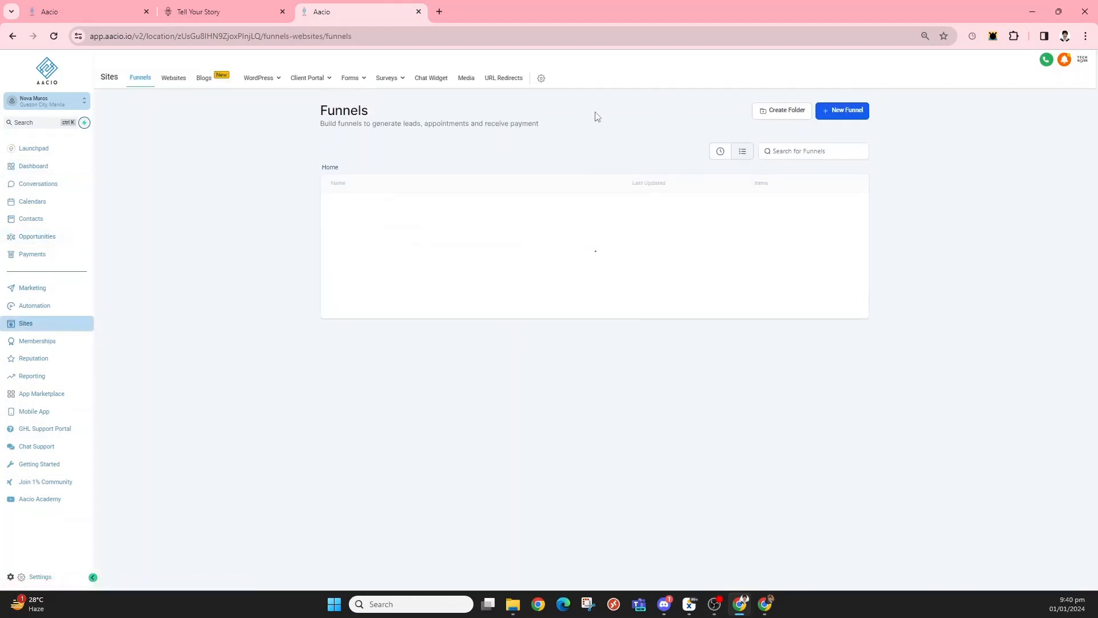
{"action": "mouse_move", "coordinate": [359, 80]}
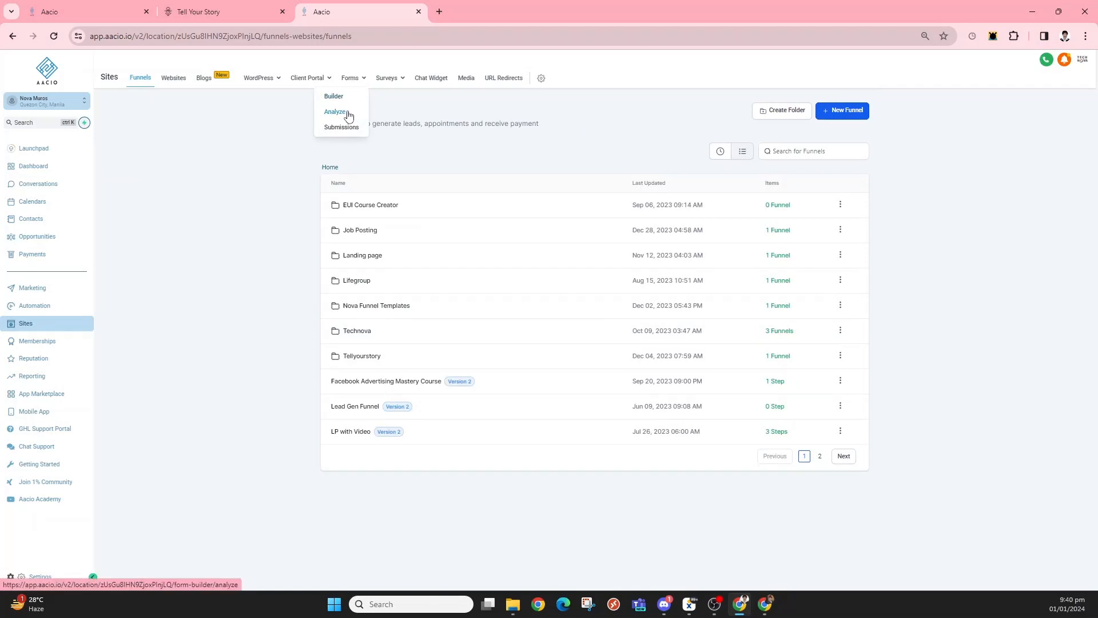
{"action": "left_click", "coordinate": [342, 97]}
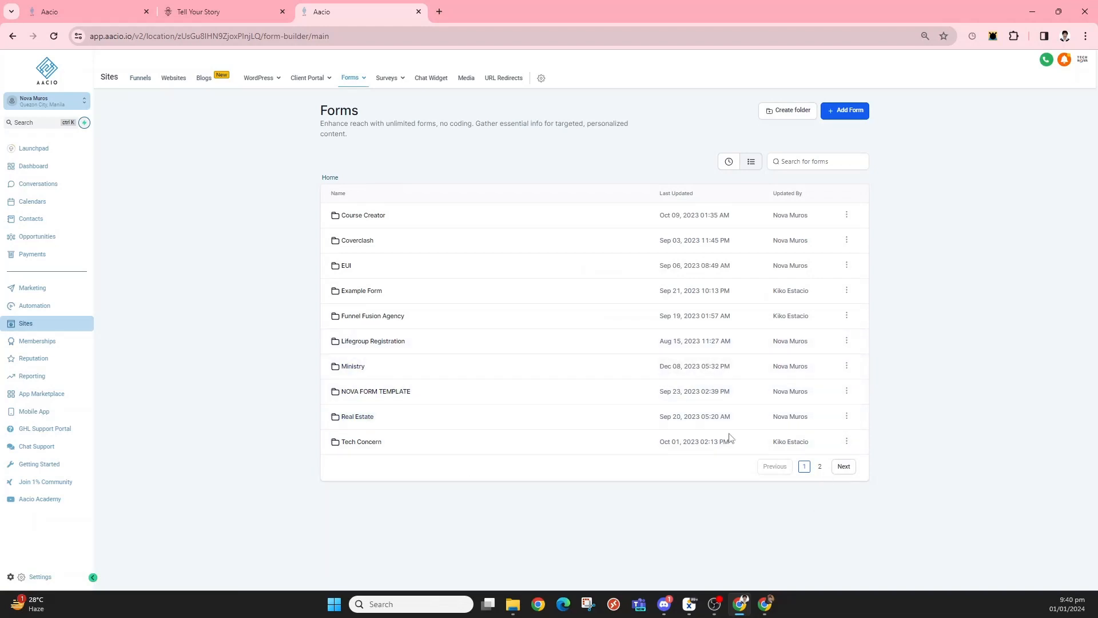
{"action": "left_click", "coordinate": [844, 468]}
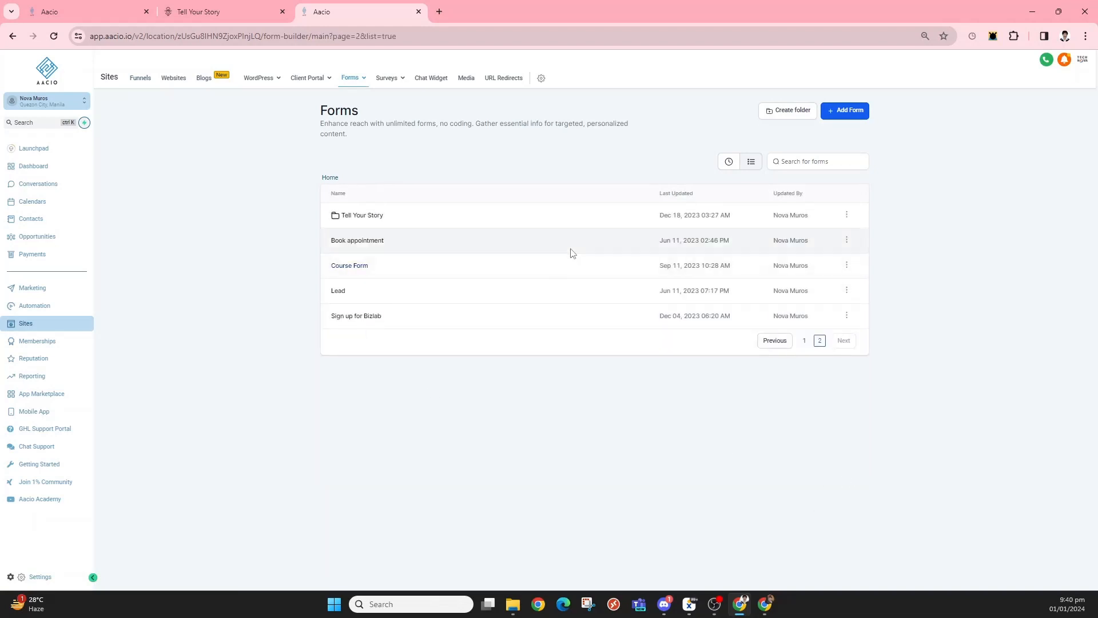
Step: Look inside the Tell Your Story forms folder for the sign-up form, compare it with the site's invite form, and return to Sample Workflow
{"action": "left_click", "coordinate": [372, 216]}
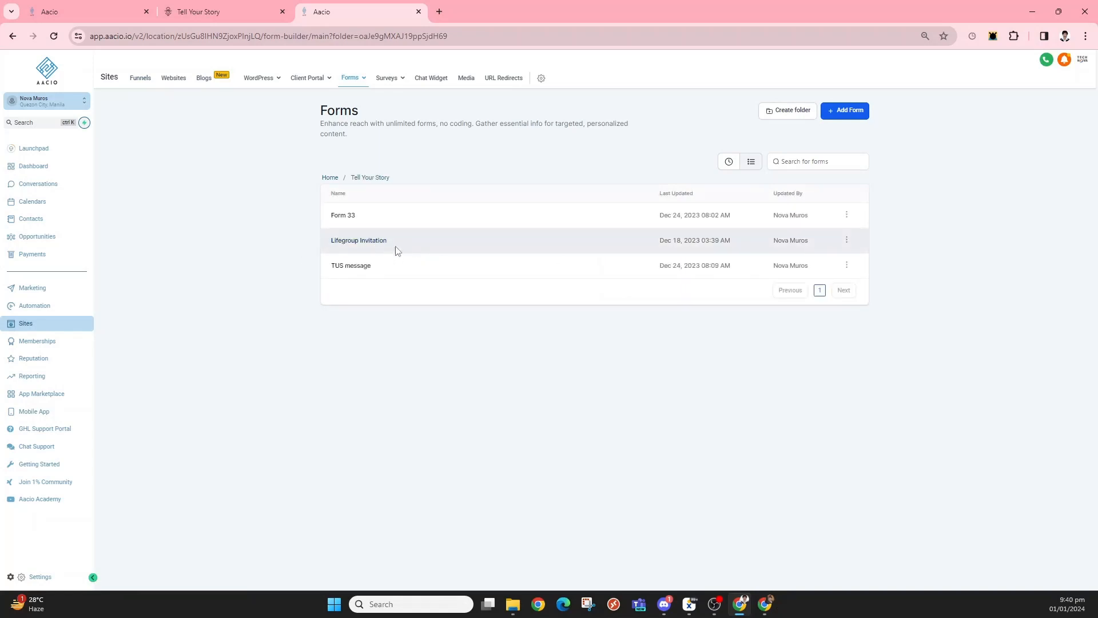
{"action": "left_click", "coordinate": [199, 12]}
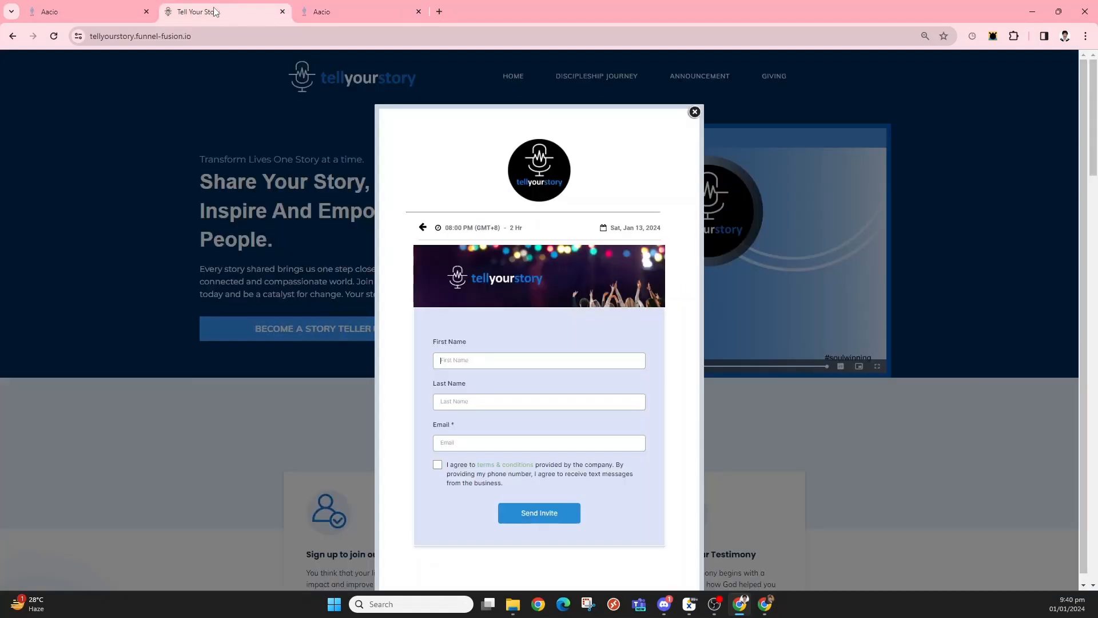
{"action": "left_click", "coordinate": [56, 7]}
{"action": "left_click", "coordinate": [301, 266]}
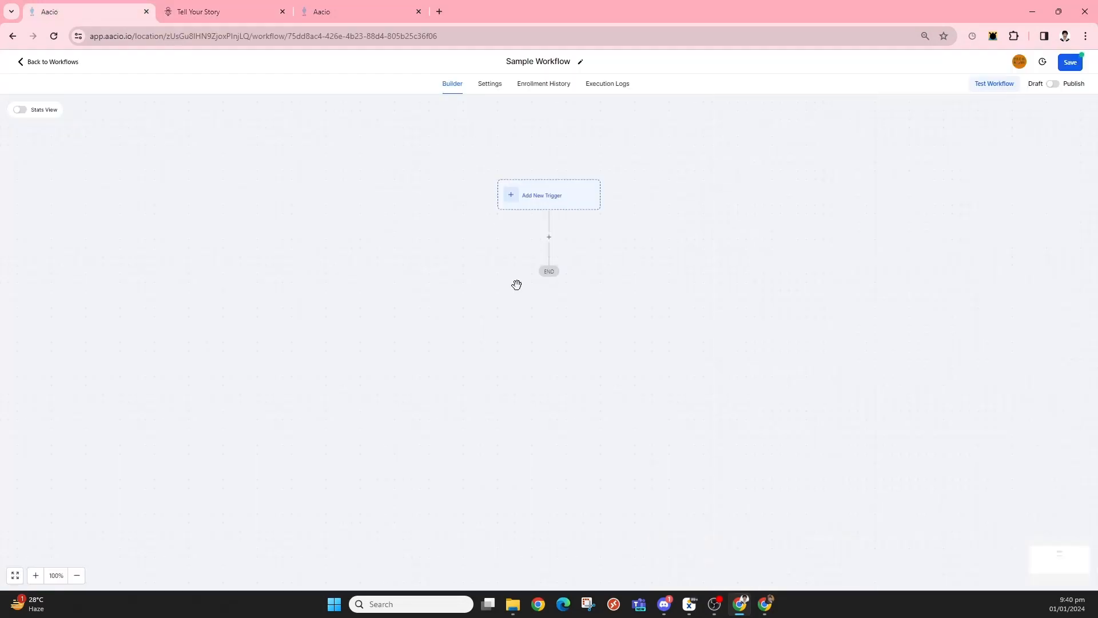
Step: Try to filter the Form Submitted trigger with Form is Lifegroup Invitation and save the workflow
{"action": "left_click", "coordinate": [574, 203]}
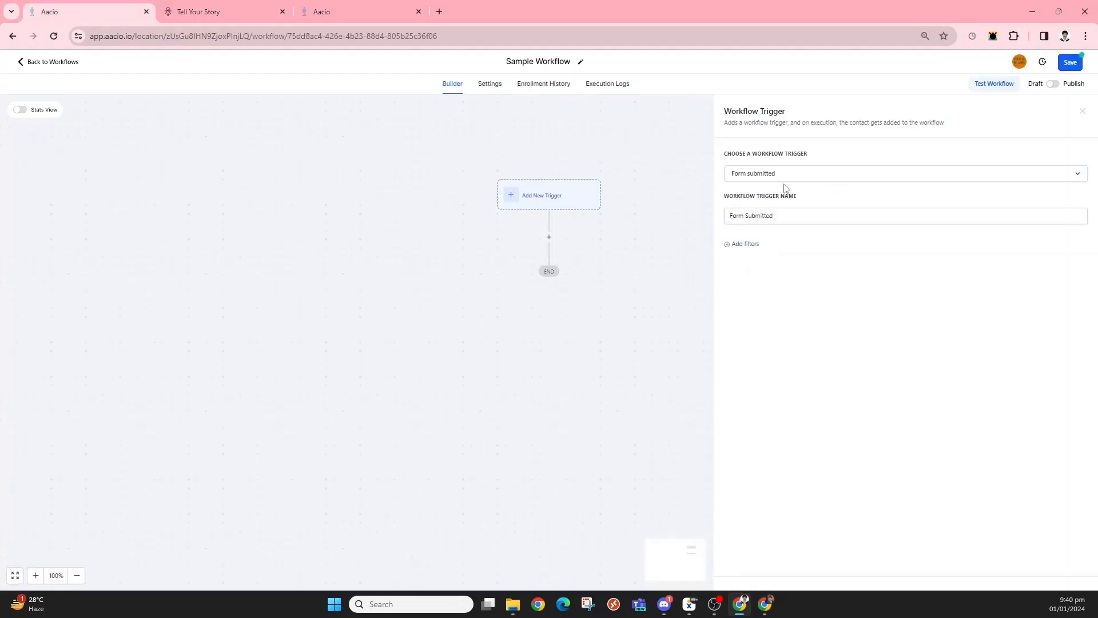
{"action": "left_click", "coordinate": [746, 244]}
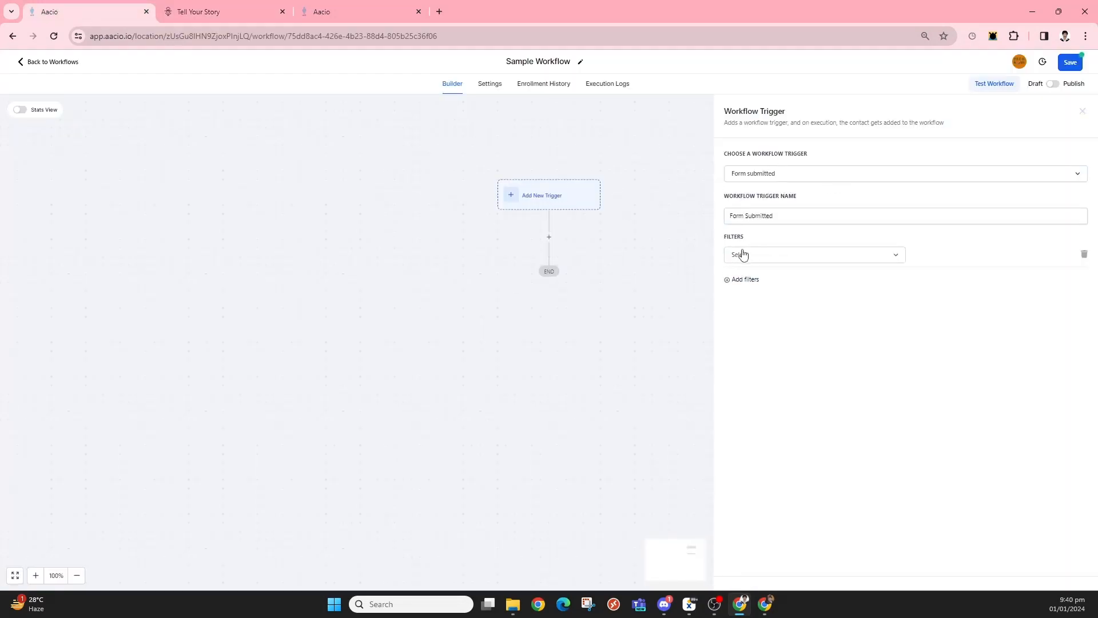
{"action": "left_click", "coordinate": [752, 256]}
{"action": "type", "text": "life"}
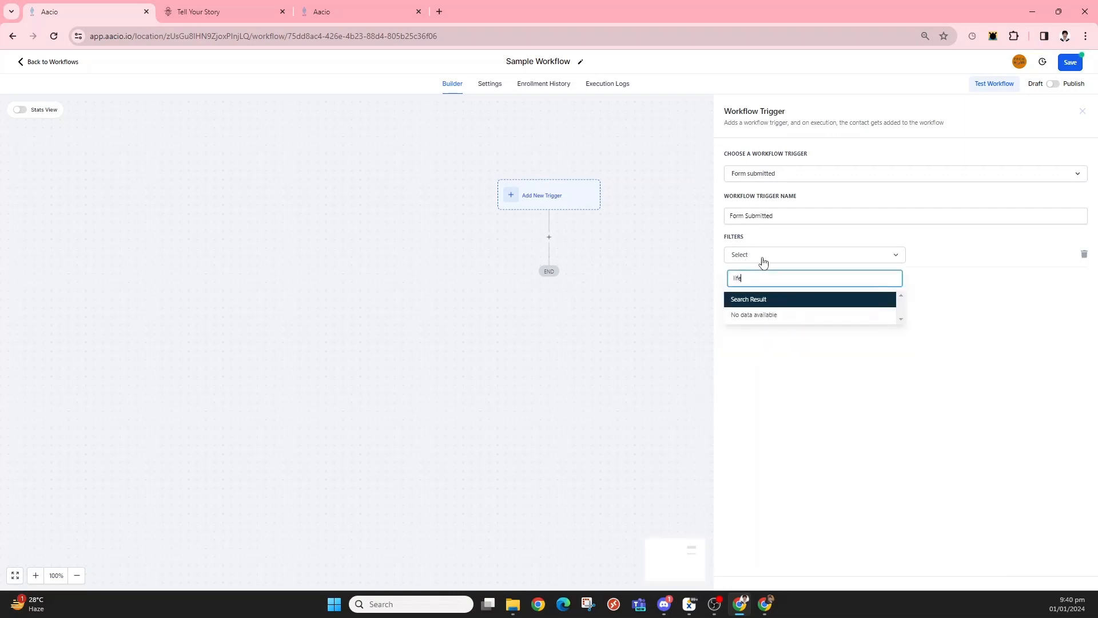
{"action": "key", "text": "BackSpace"}
{"action": "key", "text": "BackSpace"}
{"action": "key", "text": "BackSpace"}
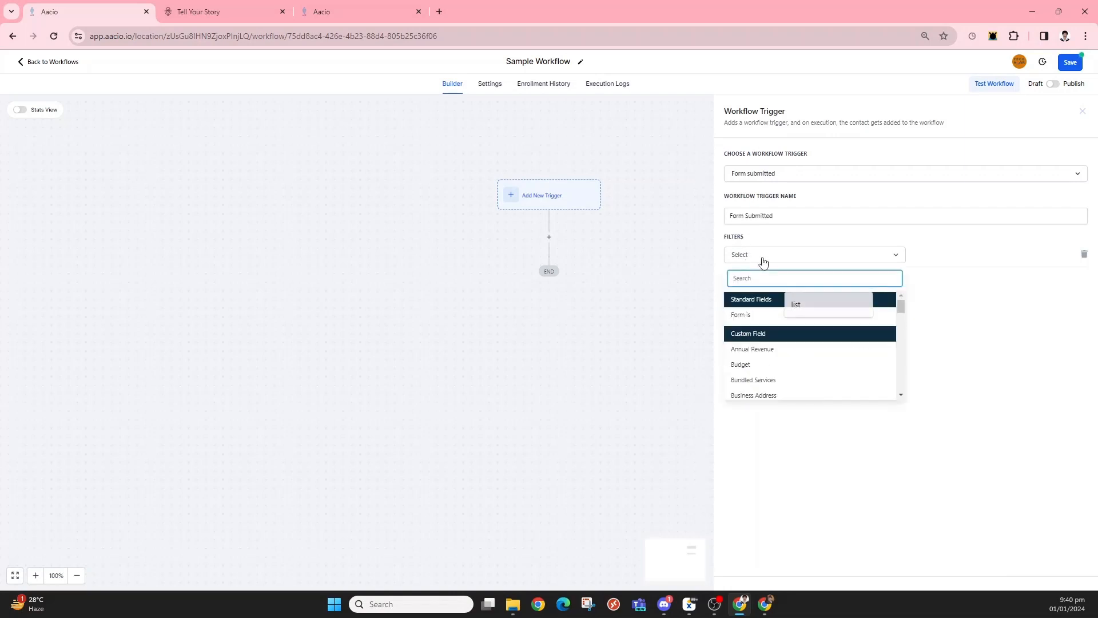
{"action": "left_click", "coordinate": [743, 315]}
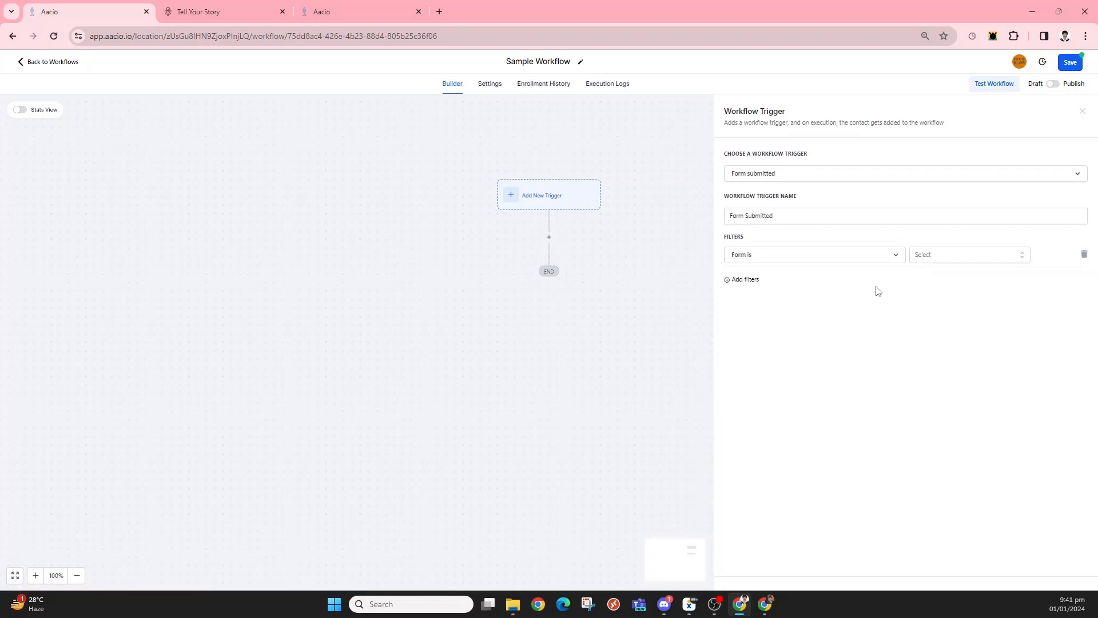
{"action": "left_click", "coordinate": [942, 259]}
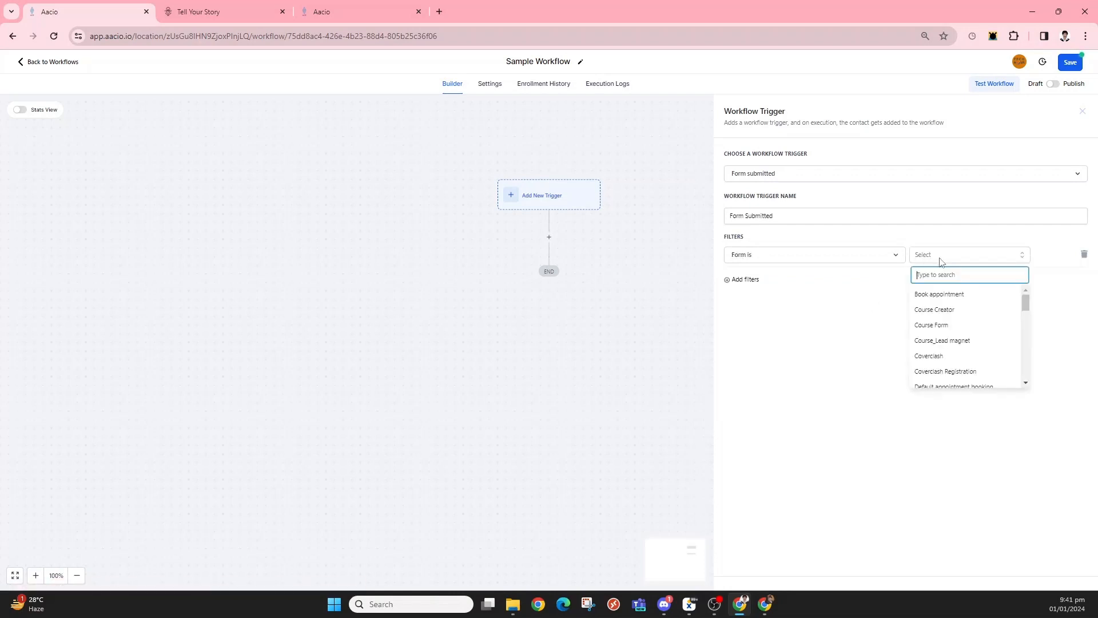
{"action": "type", "text": "life"}
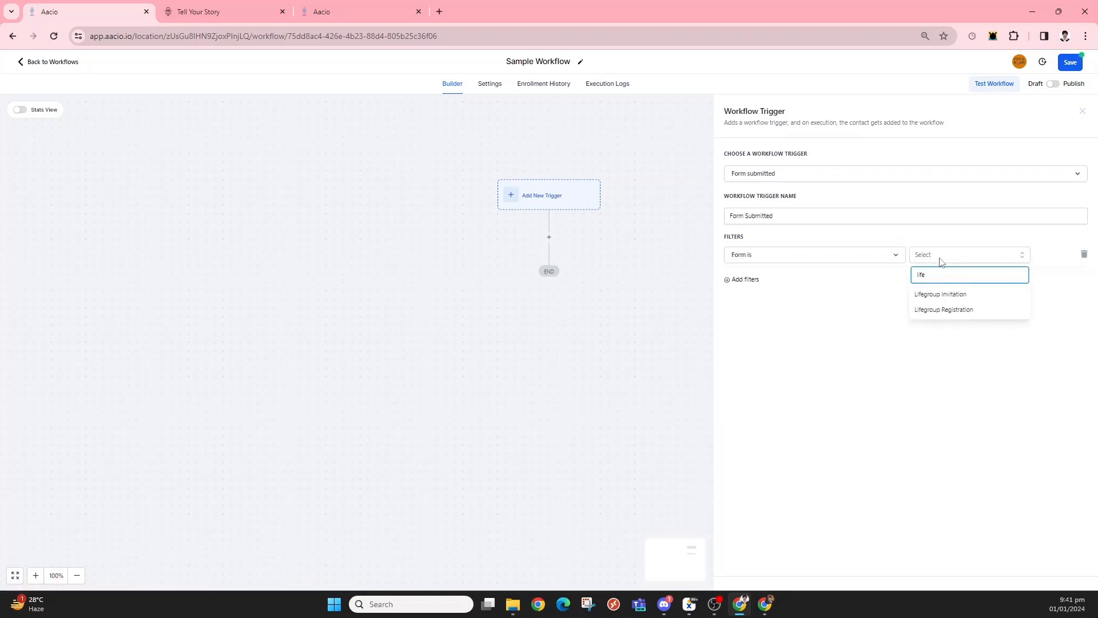
{"action": "left_click", "coordinate": [941, 294]}
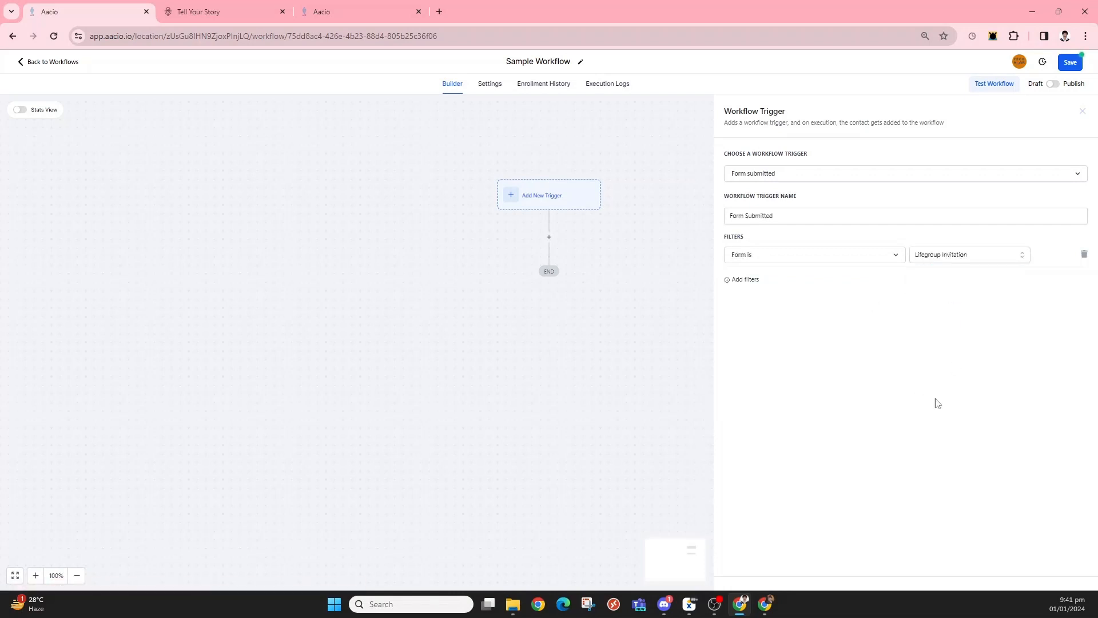
{"action": "left_click", "coordinate": [1069, 62]}
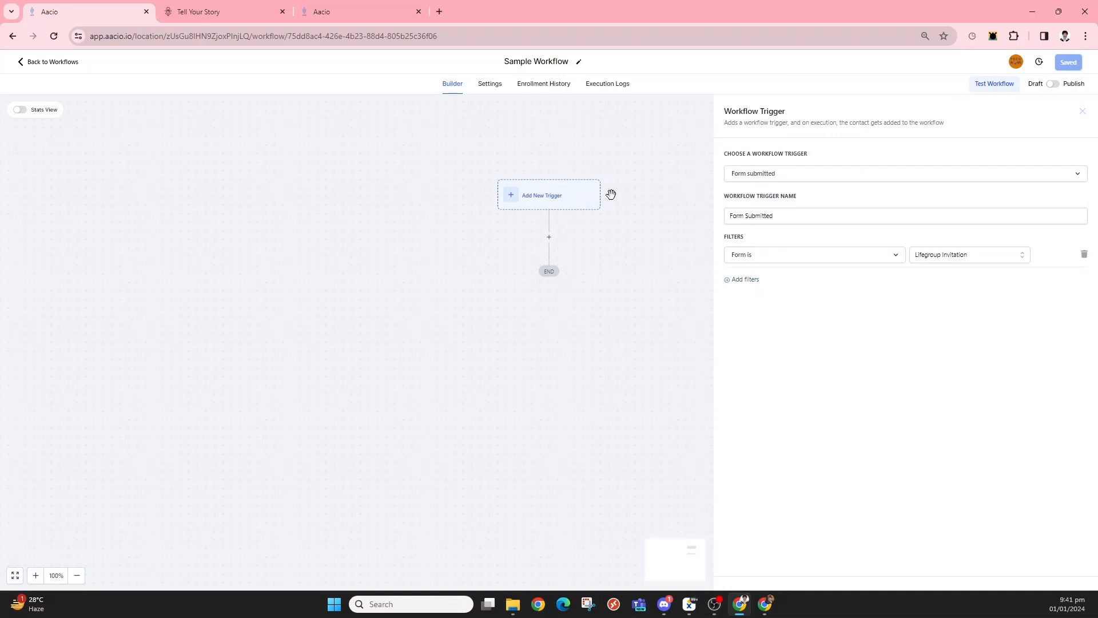
{"action": "left_click", "coordinate": [639, 349]}
{"action": "left_click", "coordinate": [551, 201]}
{"action": "left_click", "coordinate": [744, 279]}
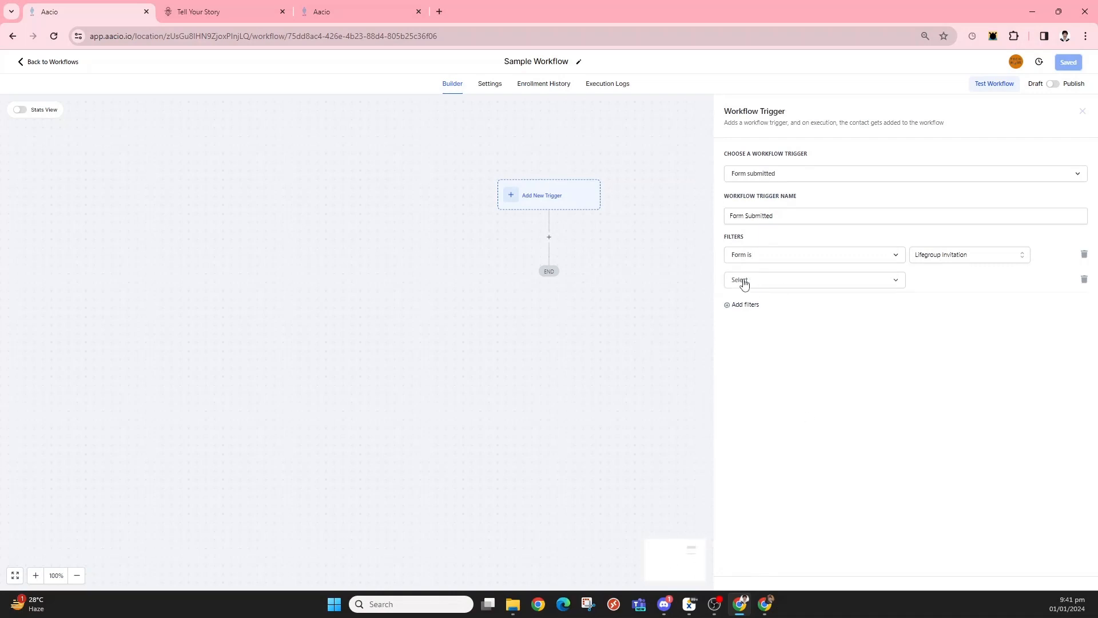
{"action": "left_click", "coordinate": [782, 280]}
{"action": "left_click", "coordinate": [961, 345]}
{"action": "left_click", "coordinate": [1084, 279]}
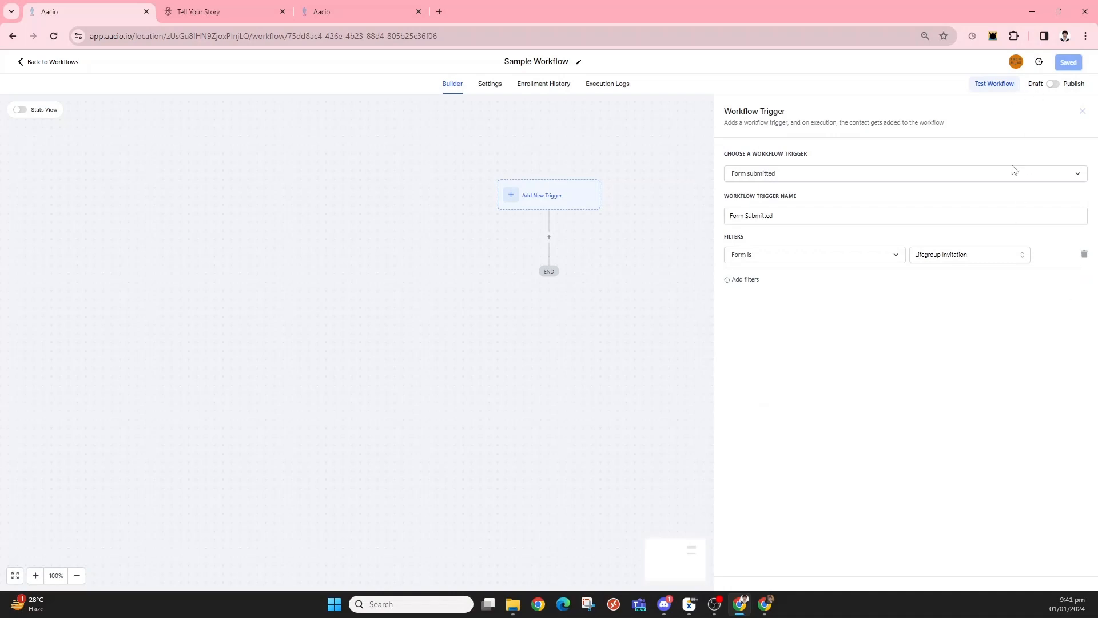
{"action": "left_click", "coordinate": [617, 358]}
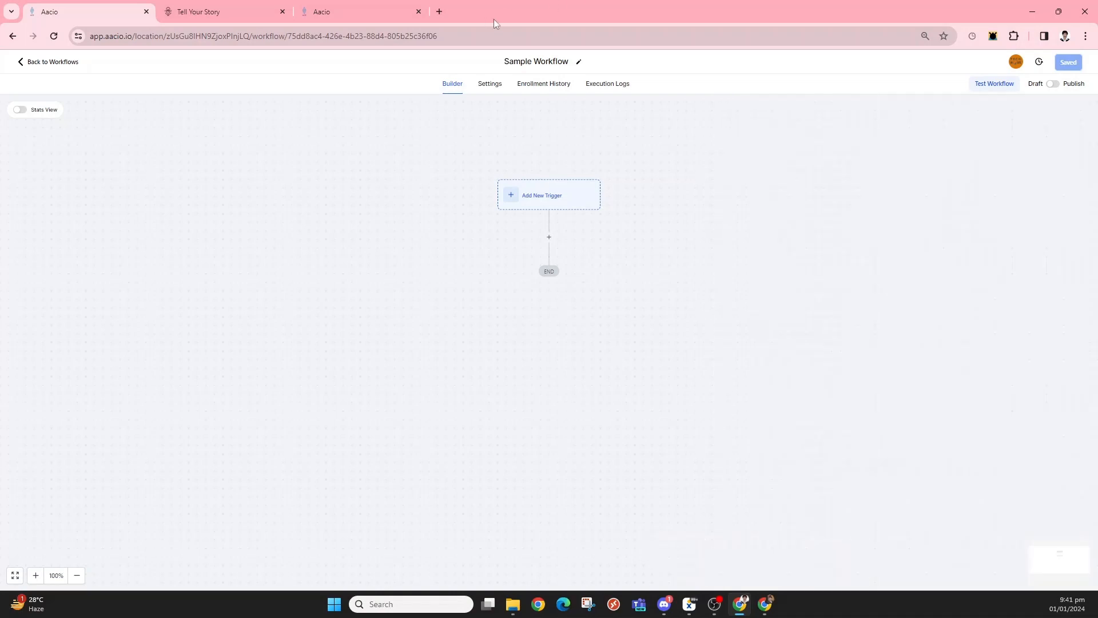
Step: Reload the Sample Workflow page, and close the booking popup on the Tell Your Story site before returning to the workflow
{"action": "left_click", "coordinate": [475, 35]}
{"action": "key", "text": "Return"}
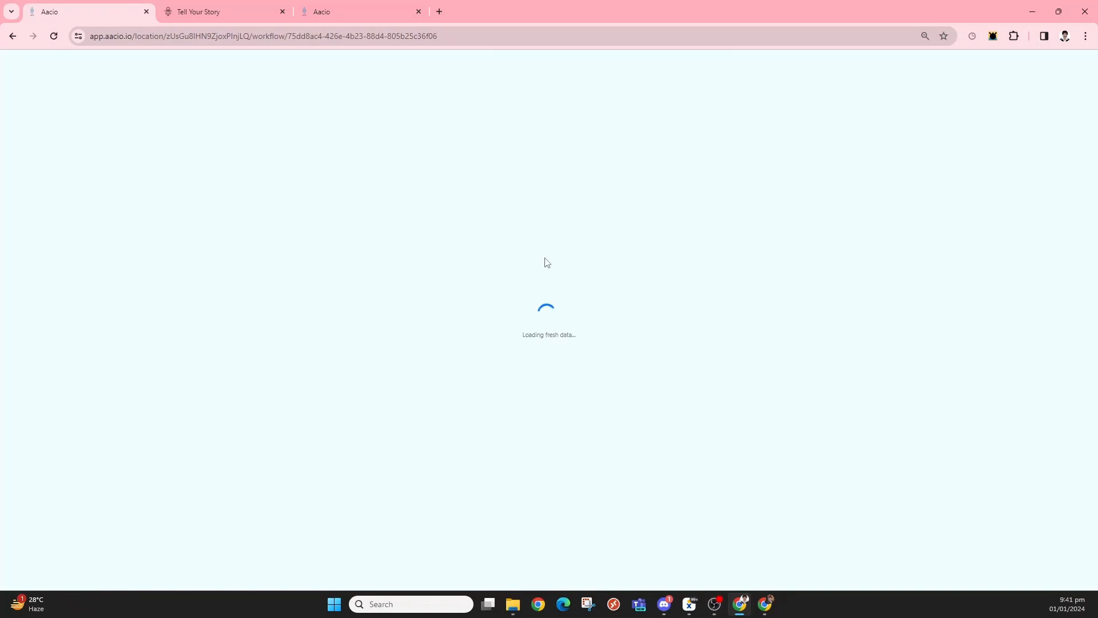
{"action": "left_click", "coordinate": [235, 8]}
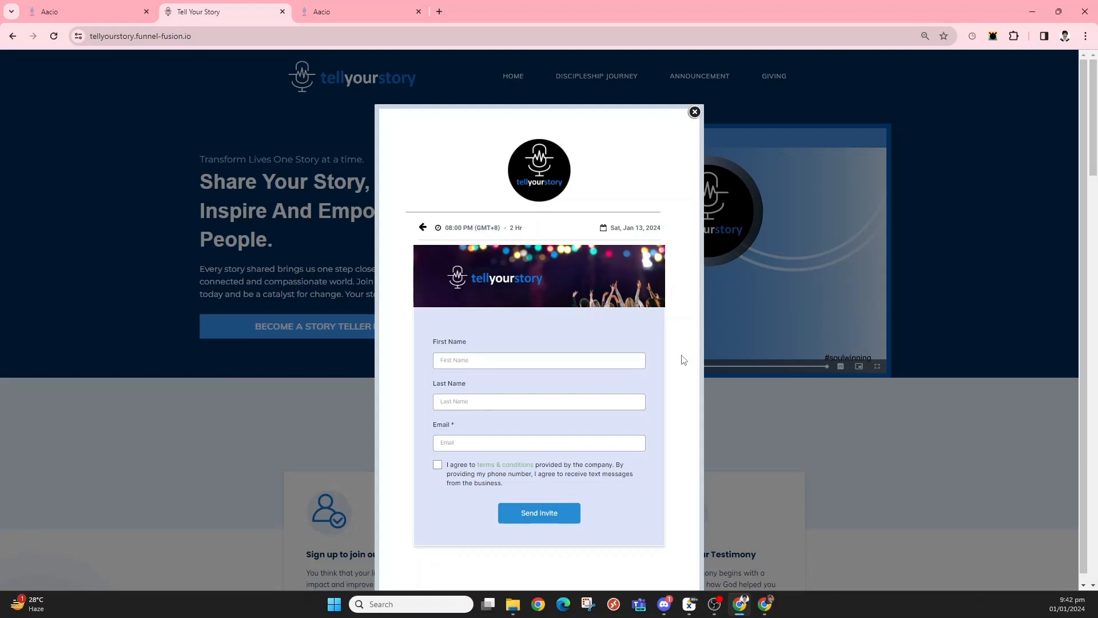
{"action": "left_click", "coordinate": [694, 113]}
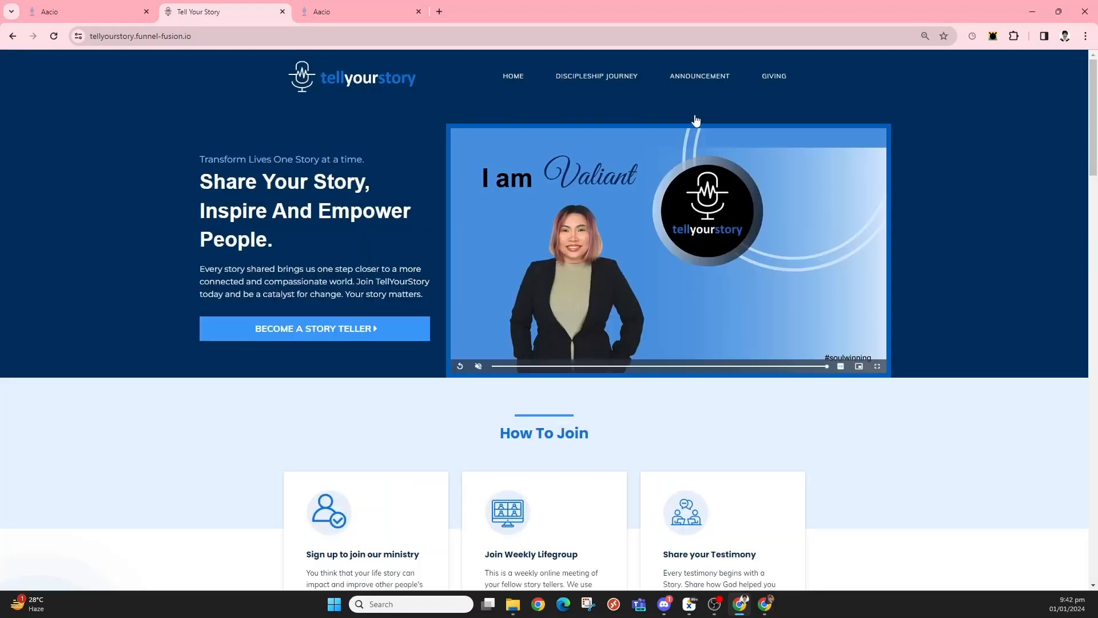
{"action": "left_click", "coordinate": [109, 12]}
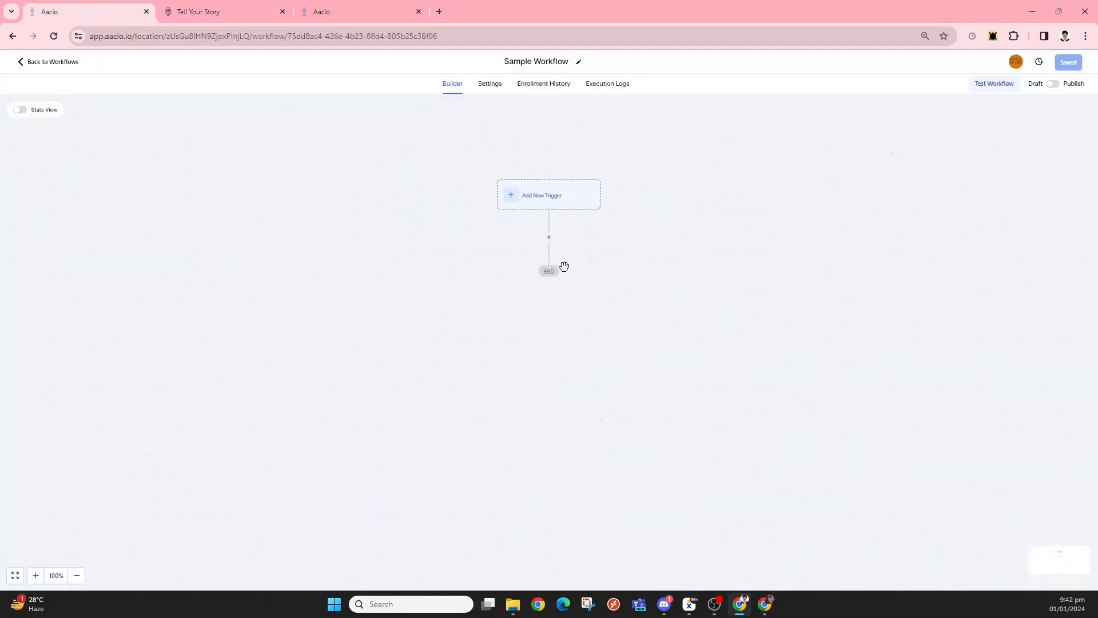
Step: Add a Form Submitted trigger with the filter Form is Lifegroup Invitation and save the trigger
{"action": "left_click", "coordinate": [542, 201]}
{"action": "type", "text": "form"}
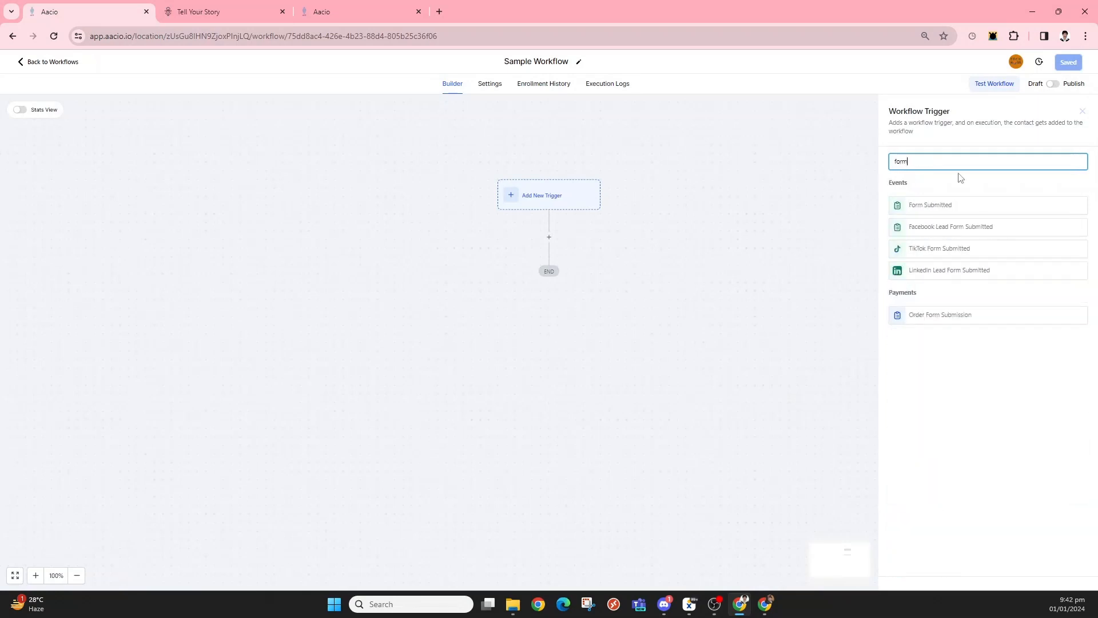
{"action": "left_click", "coordinate": [961, 207]}
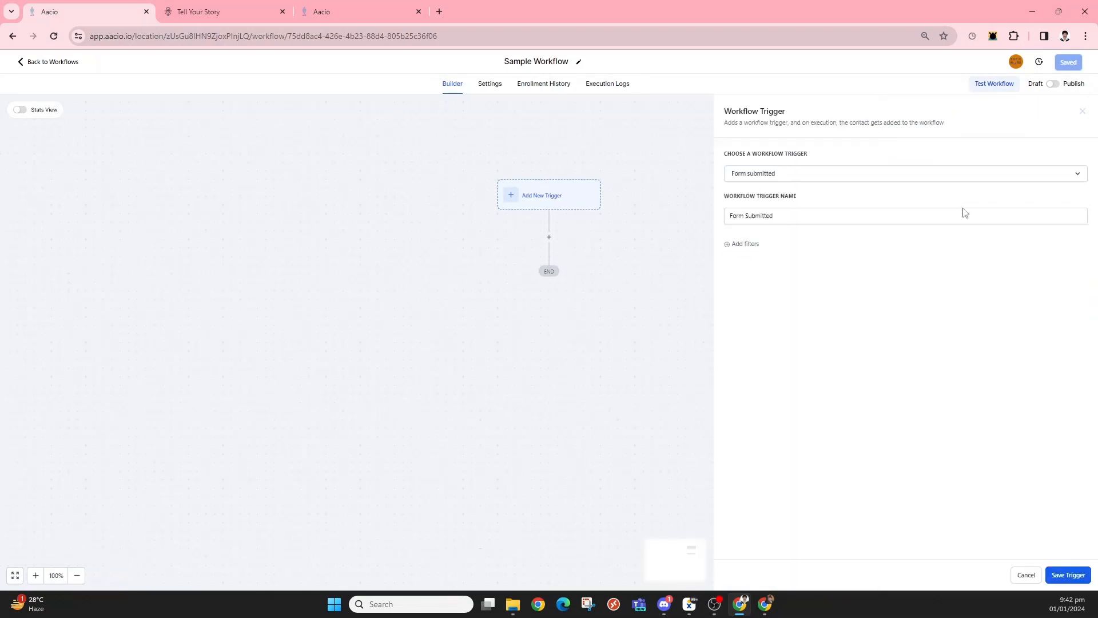
{"action": "left_click", "coordinate": [735, 274]}
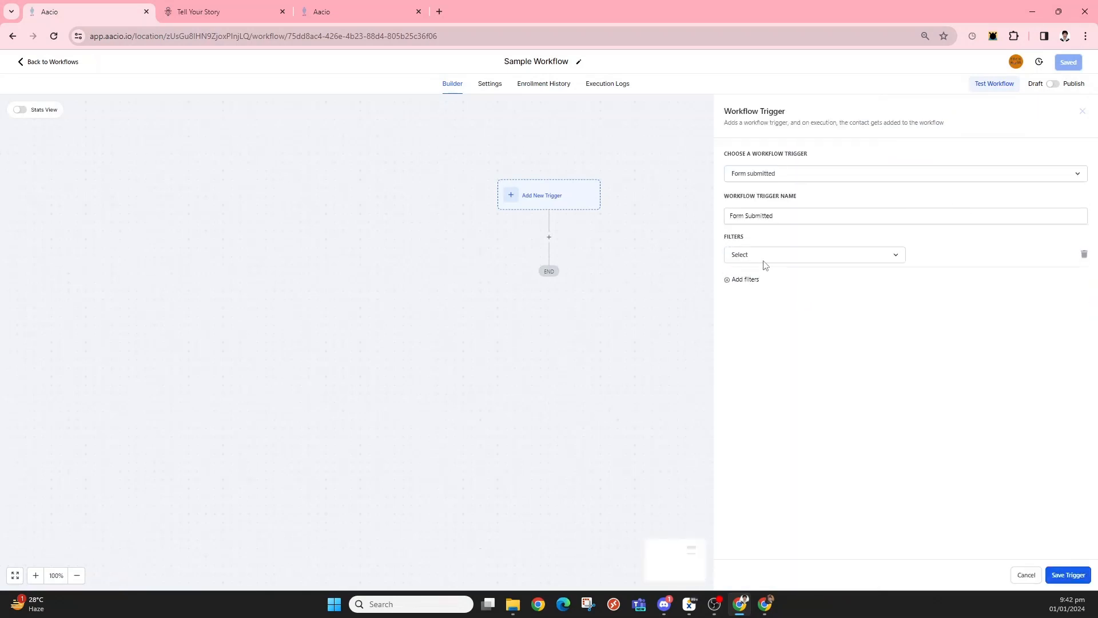
{"action": "left_click", "coordinate": [766, 258]}
{"action": "left_click", "coordinate": [774, 315]}
{"action": "left_click", "coordinate": [958, 255]}
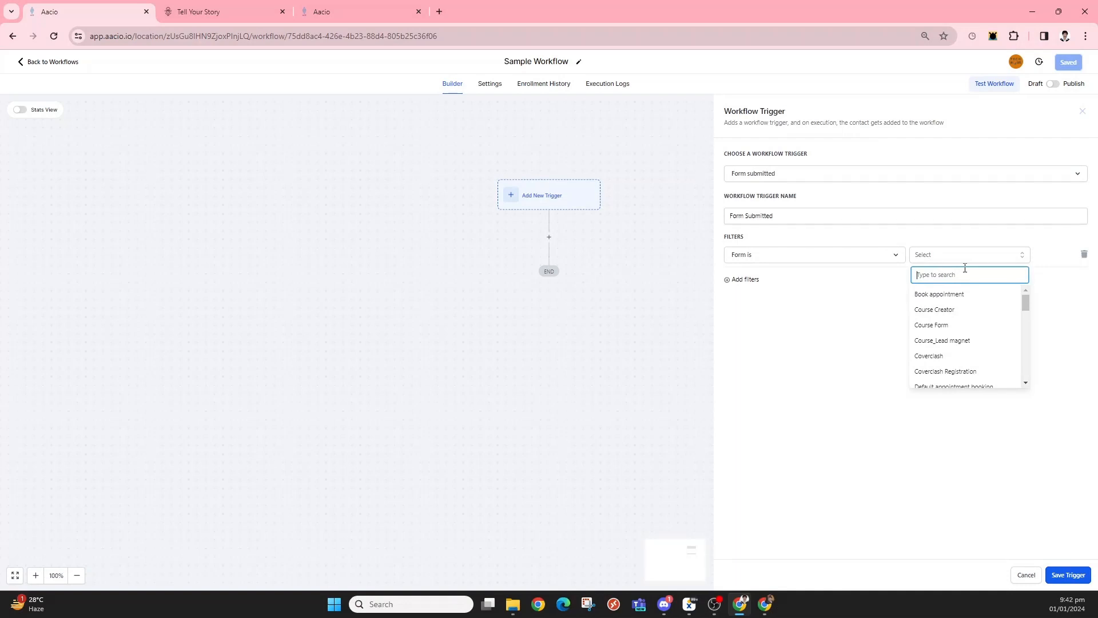
{"action": "type", "text": "invi"}
{"action": "left_click", "coordinate": [941, 294]}
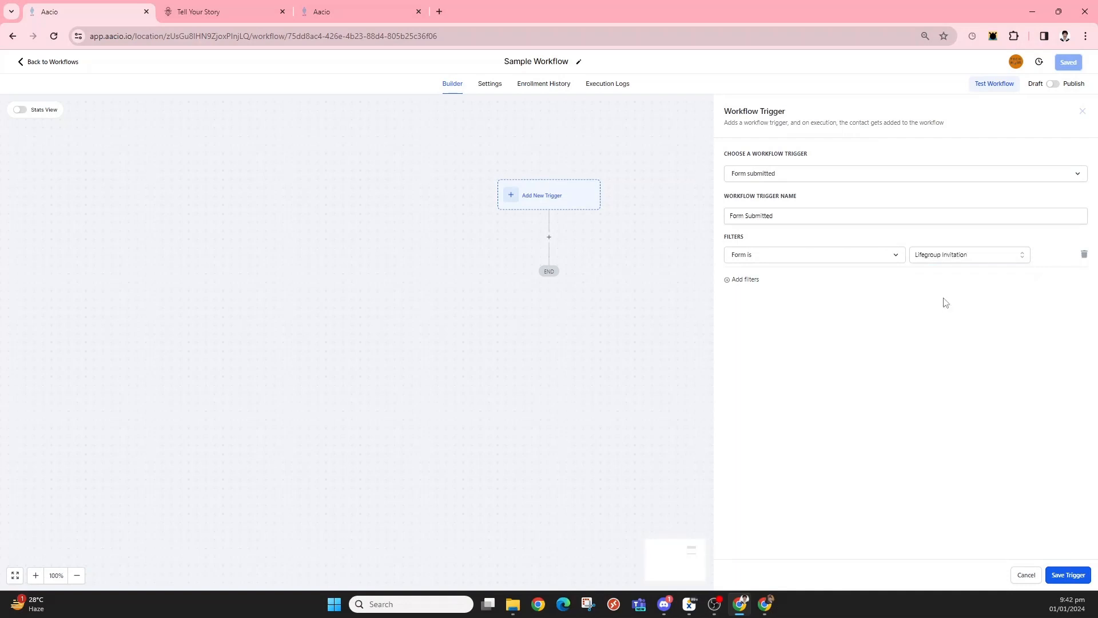
{"action": "left_click", "coordinate": [1077, 575]}
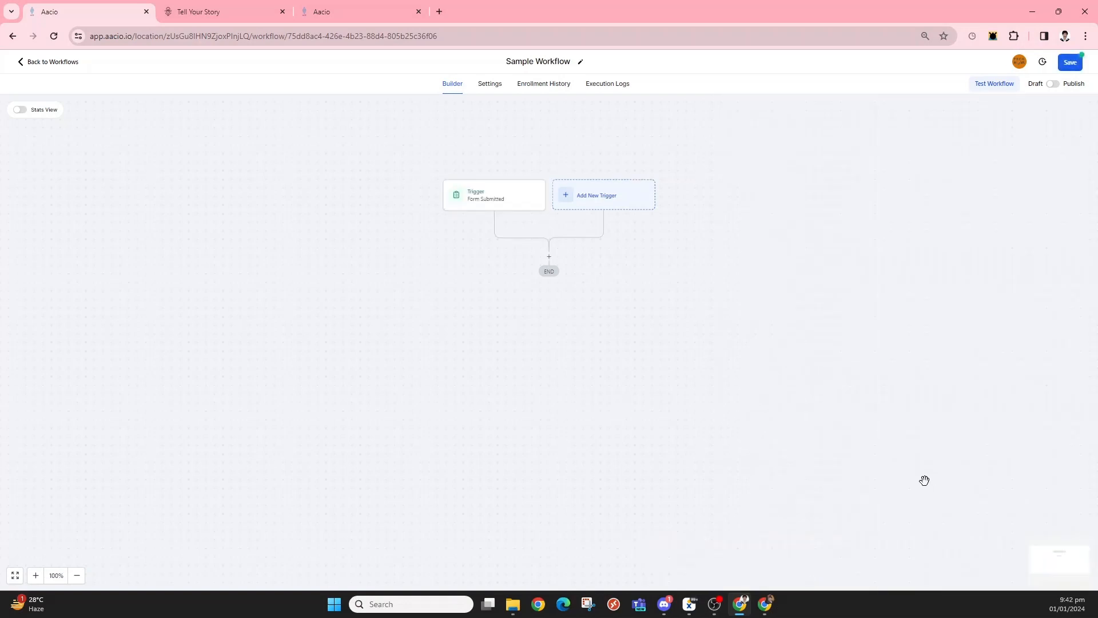
Step: Rename the Form Submitted trigger as Form Lifegroup Invitation and save it
{"action": "left_click", "coordinate": [488, 196]}
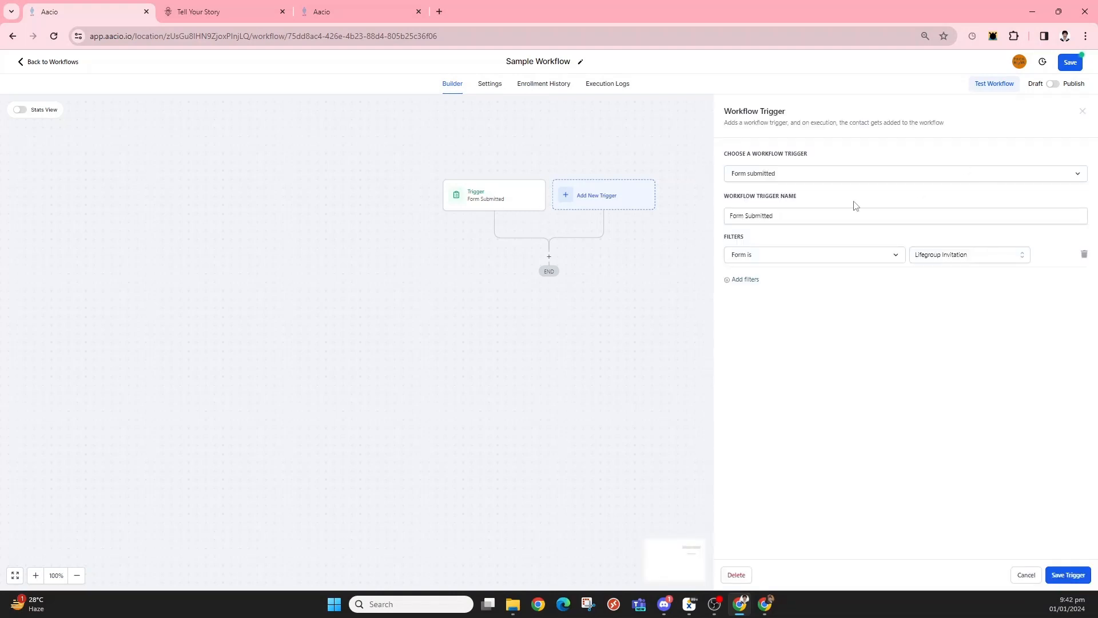
{"action": "left_click", "coordinate": [794, 214]}
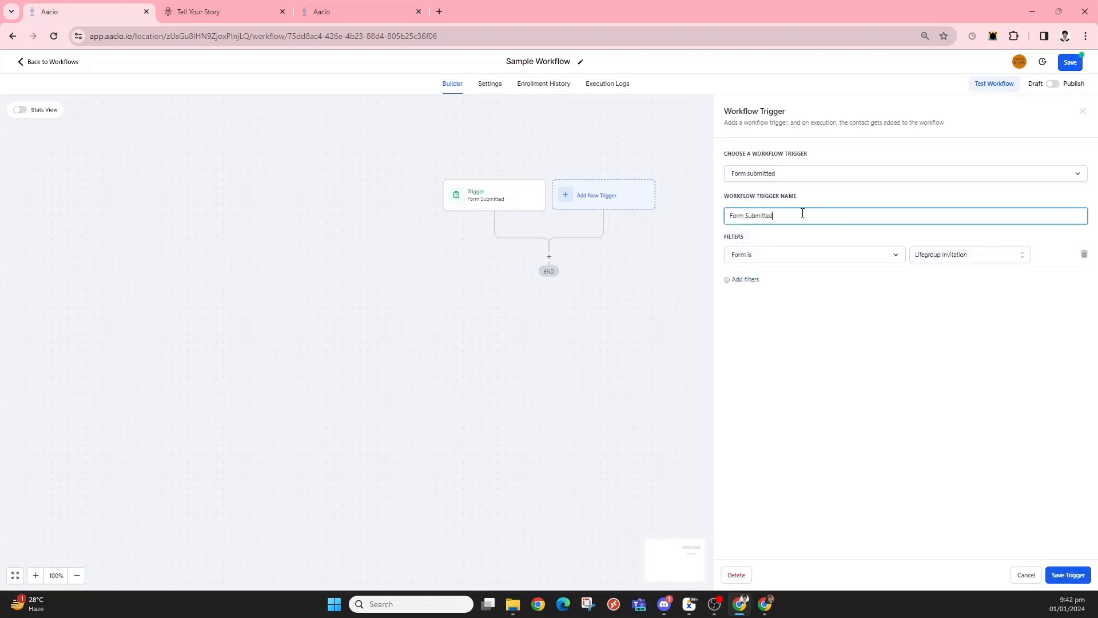
{"action": "left_click_drag", "start_coordinate": [777, 216], "coordinate": [723, 223]}
{"action": "key", "text": "BackSpace"}
{"action": "type", "text": "Form Lifegroup Invitation"}
{"action": "left_click", "coordinate": [851, 355]}
{"action": "left_click", "coordinate": [1069, 575]}
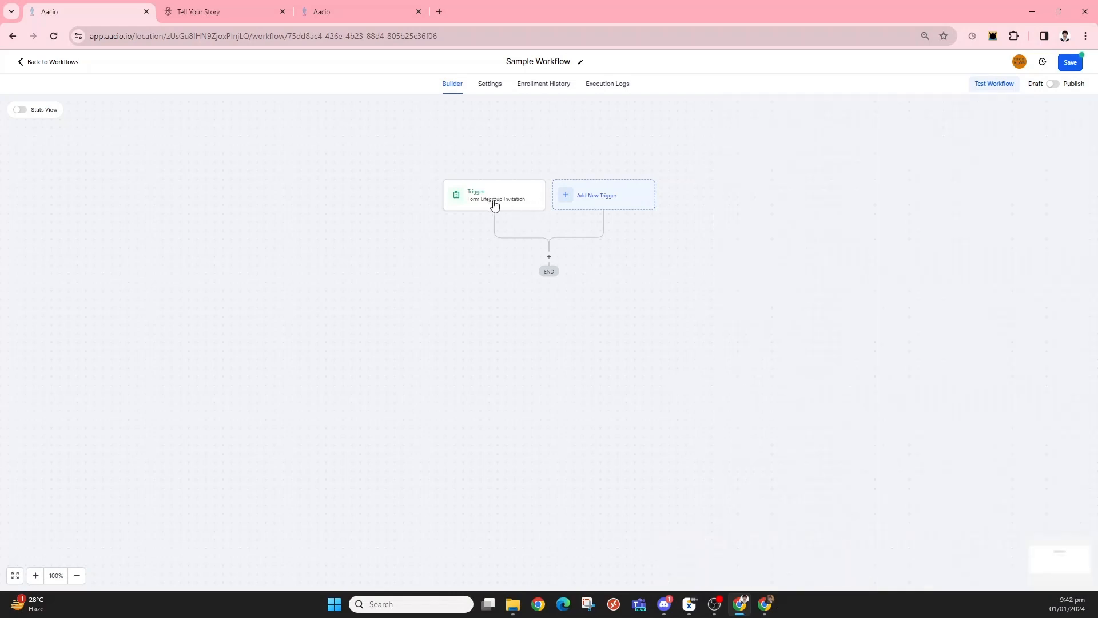
Step: Insert an Add Contact Tag action below the Form Lifegroup Invitation trigger
{"action": "left_click", "coordinate": [549, 257]}
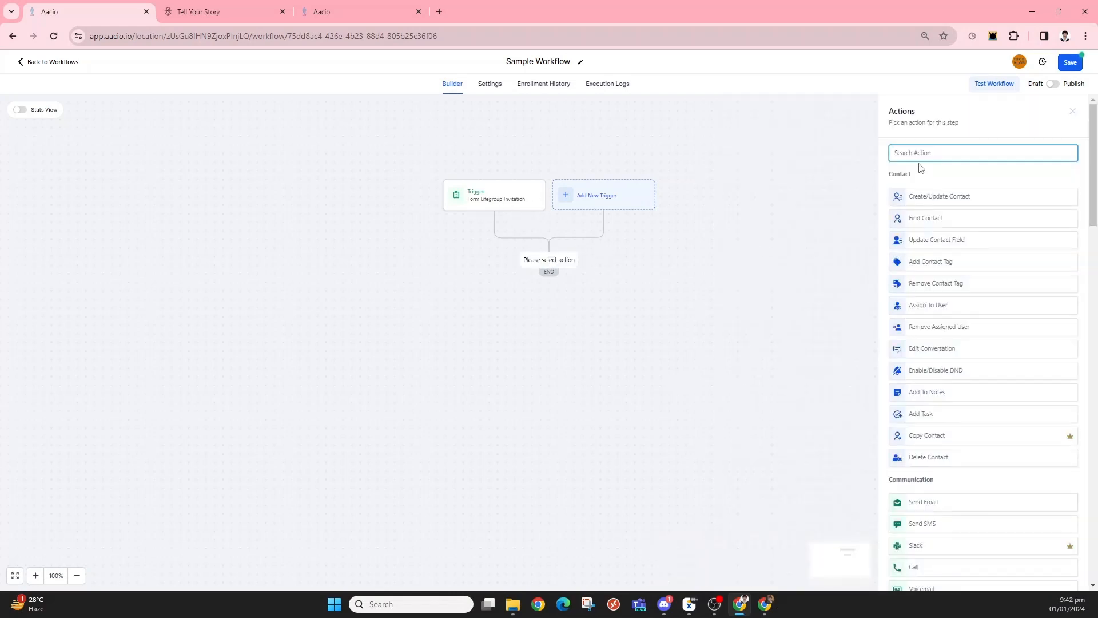
{"action": "type", "text": "tag"}
{"action": "left_click", "coordinate": [921, 192]}
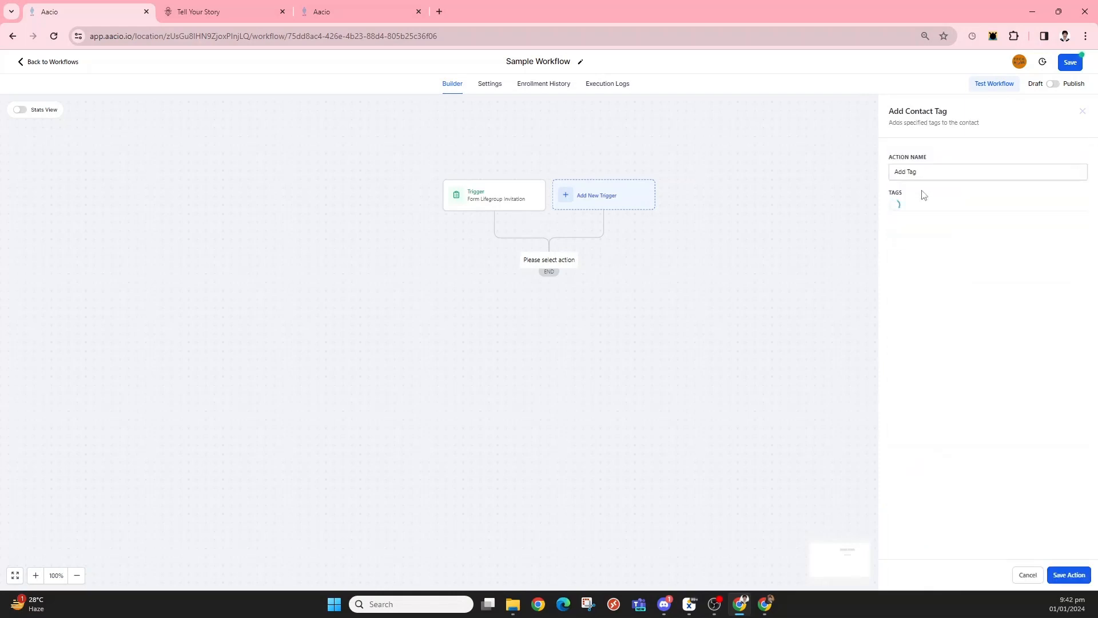
{"action": "left_click", "coordinate": [960, 209]}
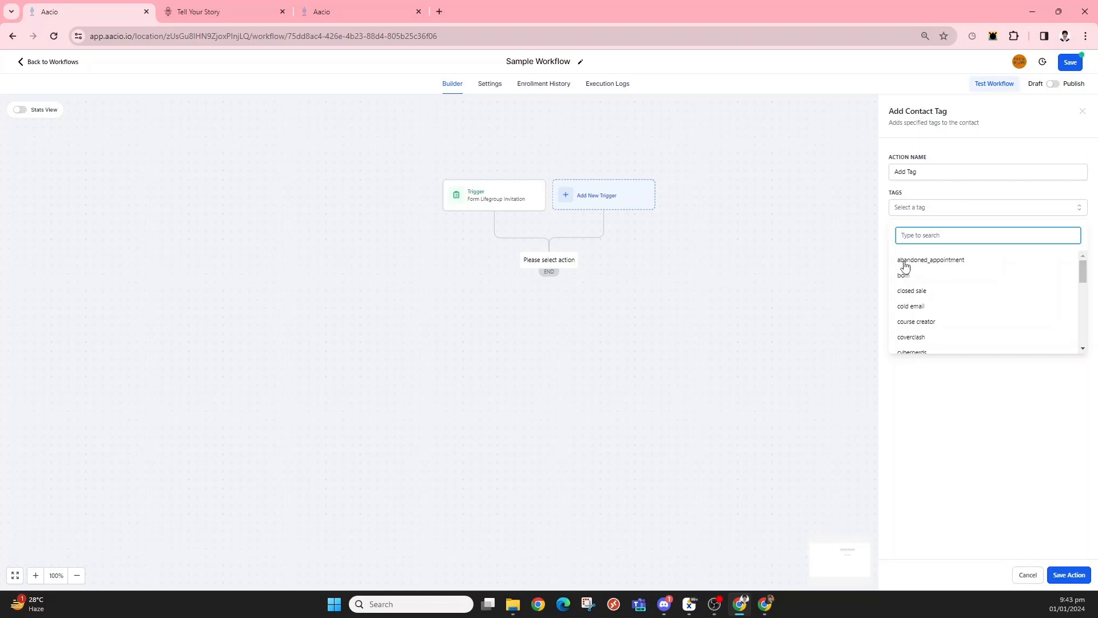
{"action": "type", "text": "ta"}
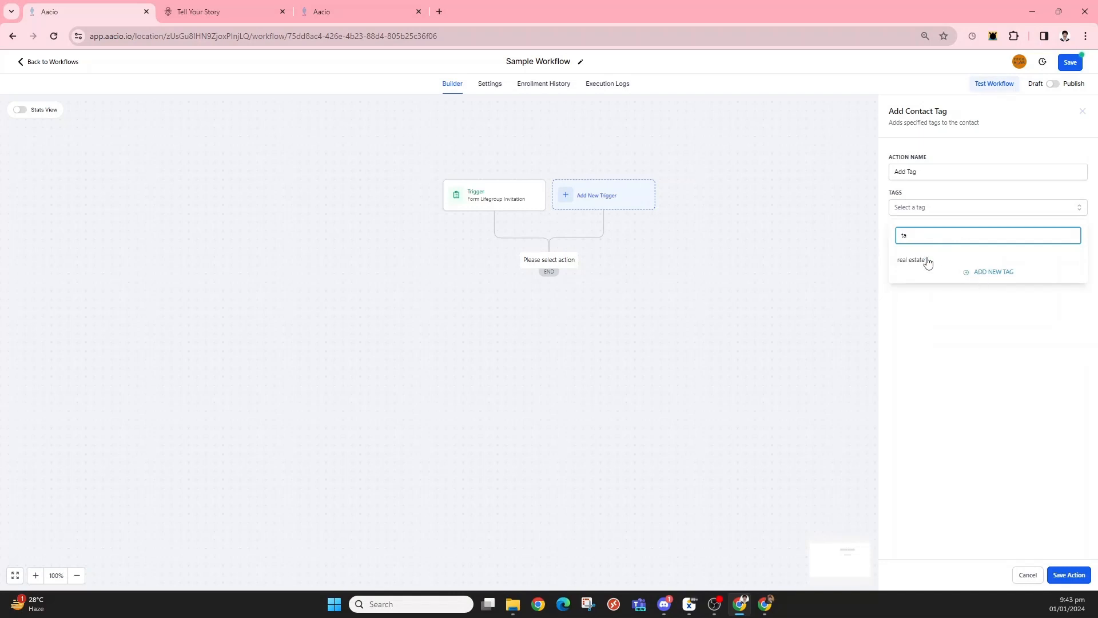
{"action": "left_click", "coordinate": [979, 272]}
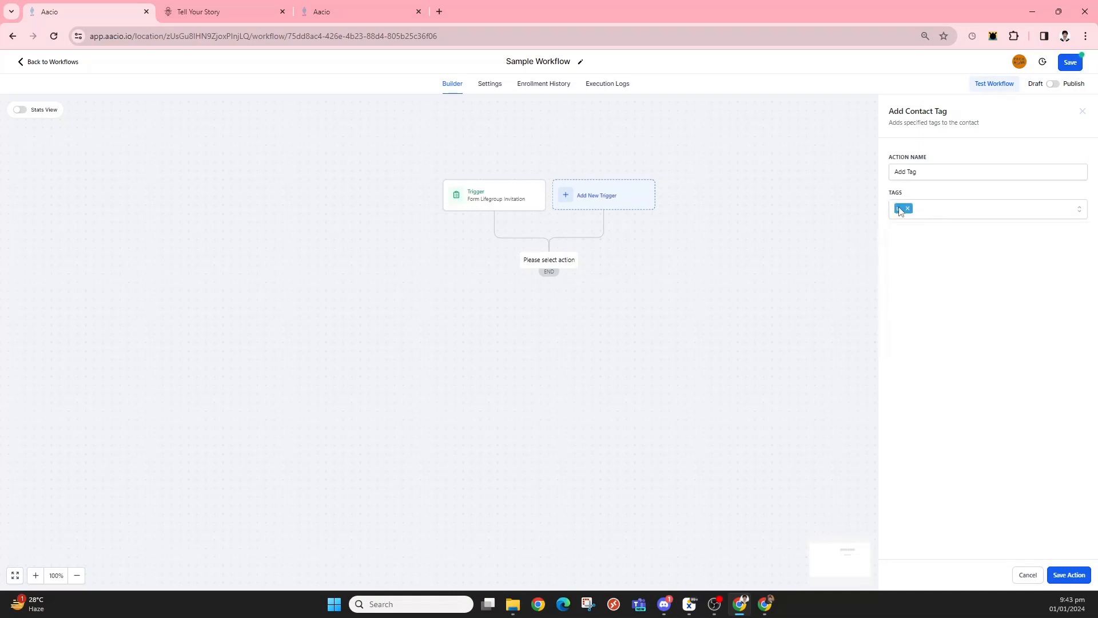
{"action": "left_click", "coordinate": [908, 208]}
Step: Replace the selected tag in the Add Contact Tag action with a new tag named ministry and save the action
{"action": "left_click", "coordinate": [911, 211]}
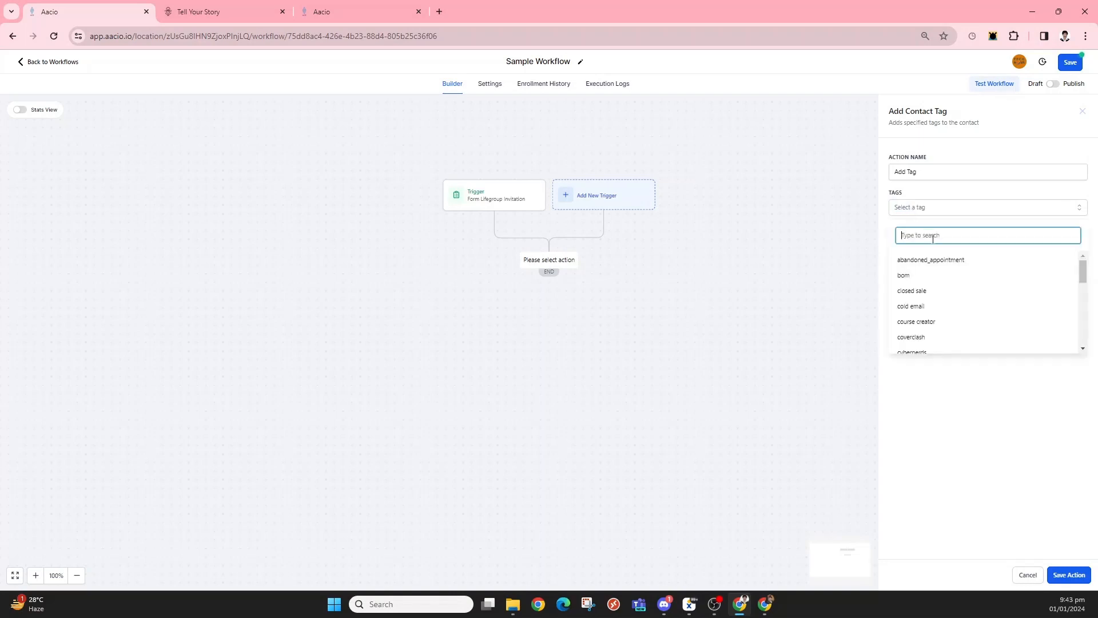
{"action": "type", "text": "minis"}
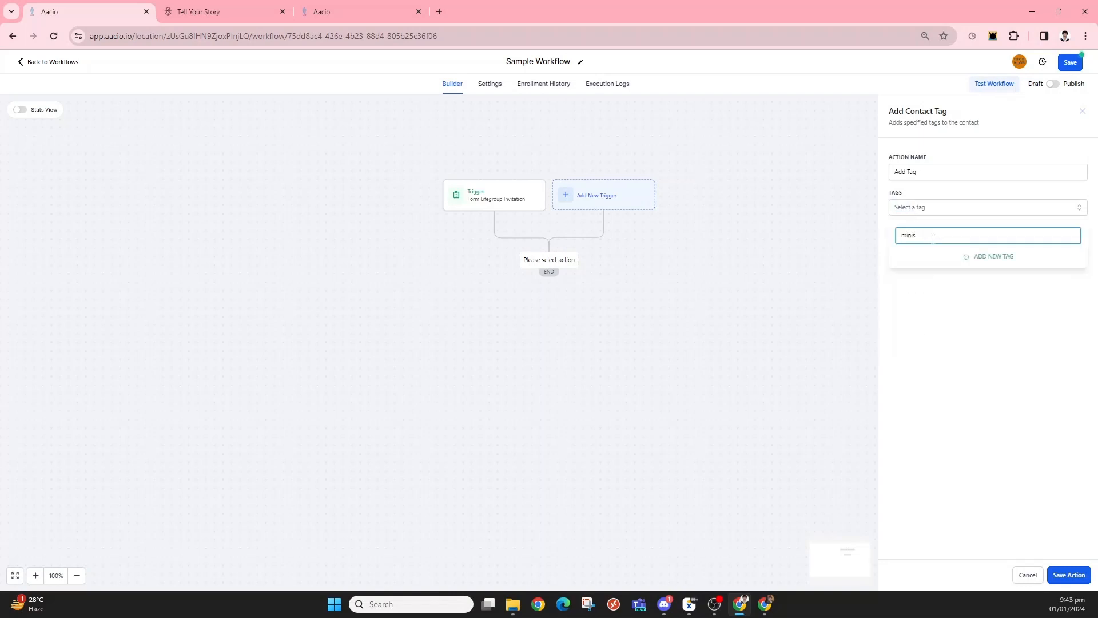
{"action": "type", "text": "try"}
{"action": "left_click", "coordinate": [977, 255]}
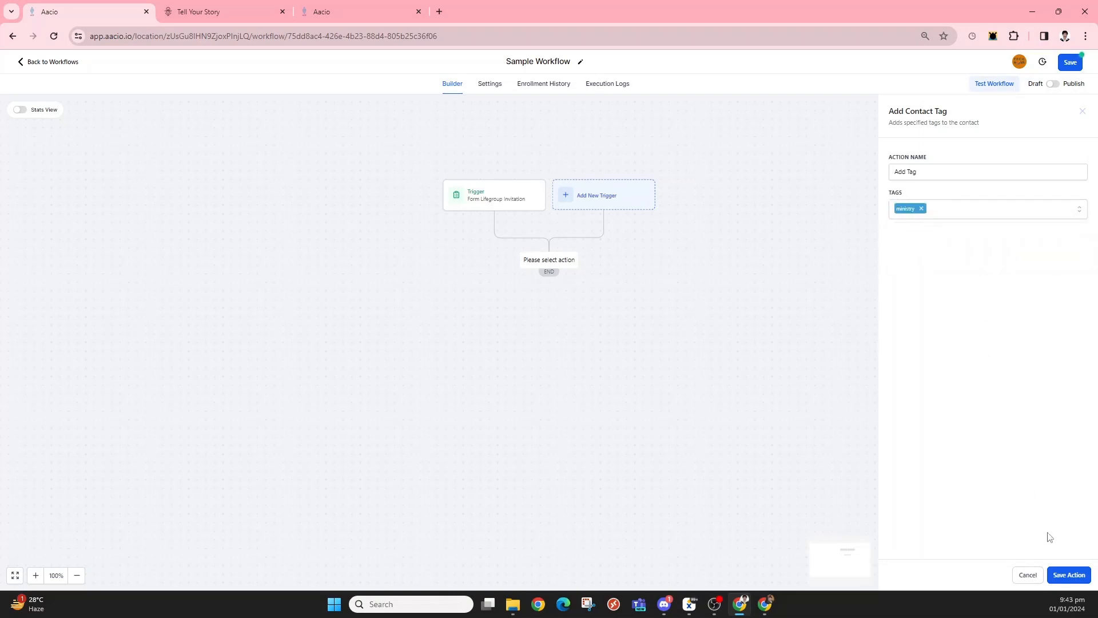
{"action": "left_click", "coordinate": [1080, 579]}
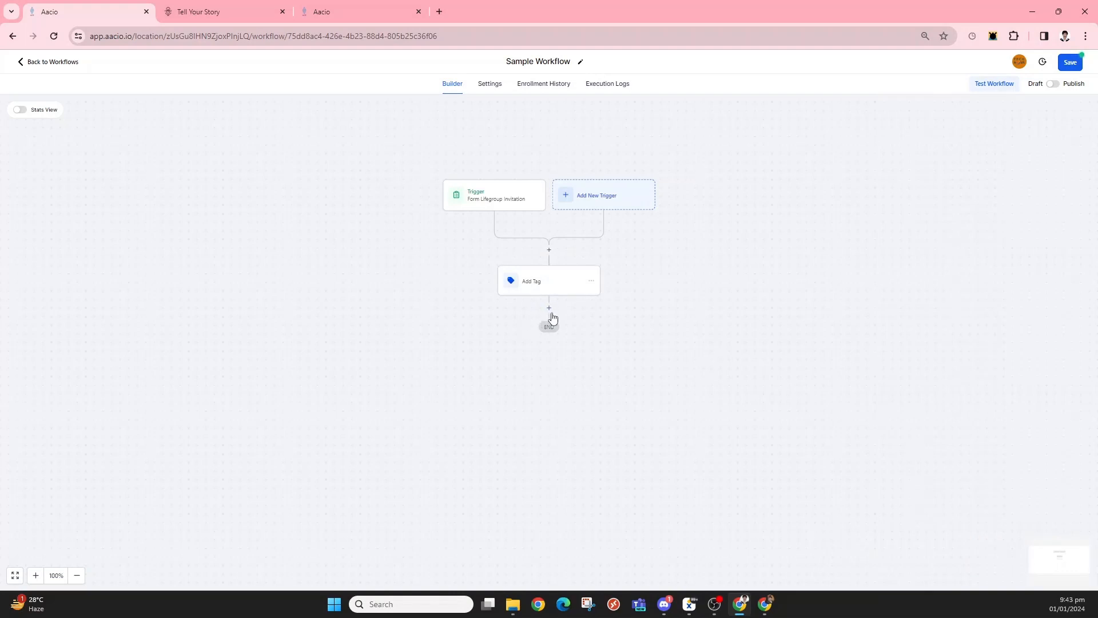
{"action": "left_click", "coordinate": [549, 308]}
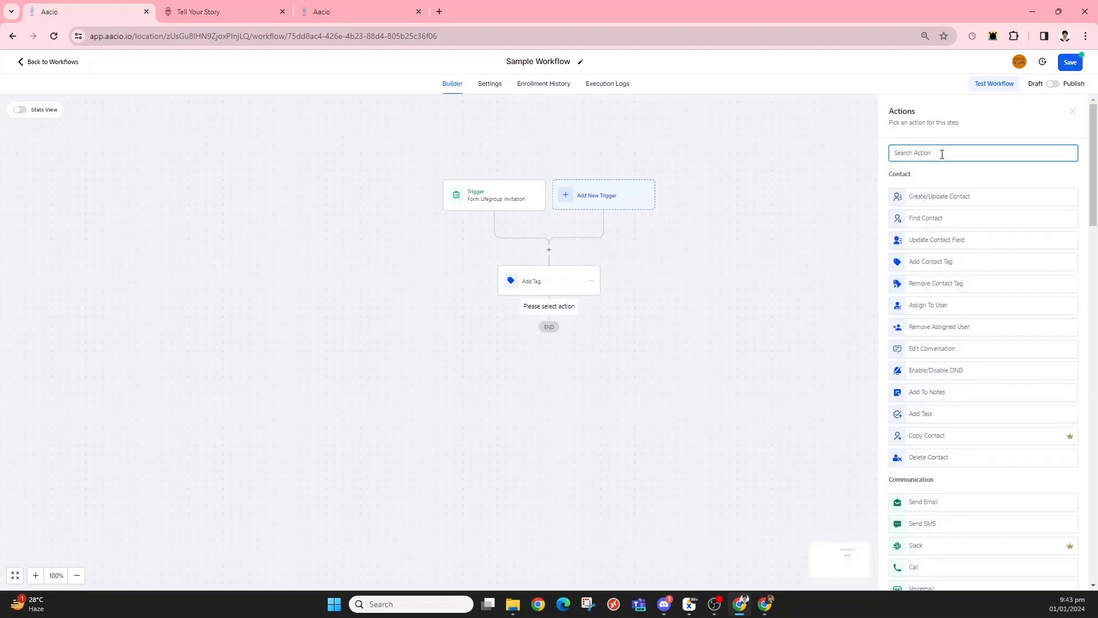
{"action": "type", "text": "tag"}
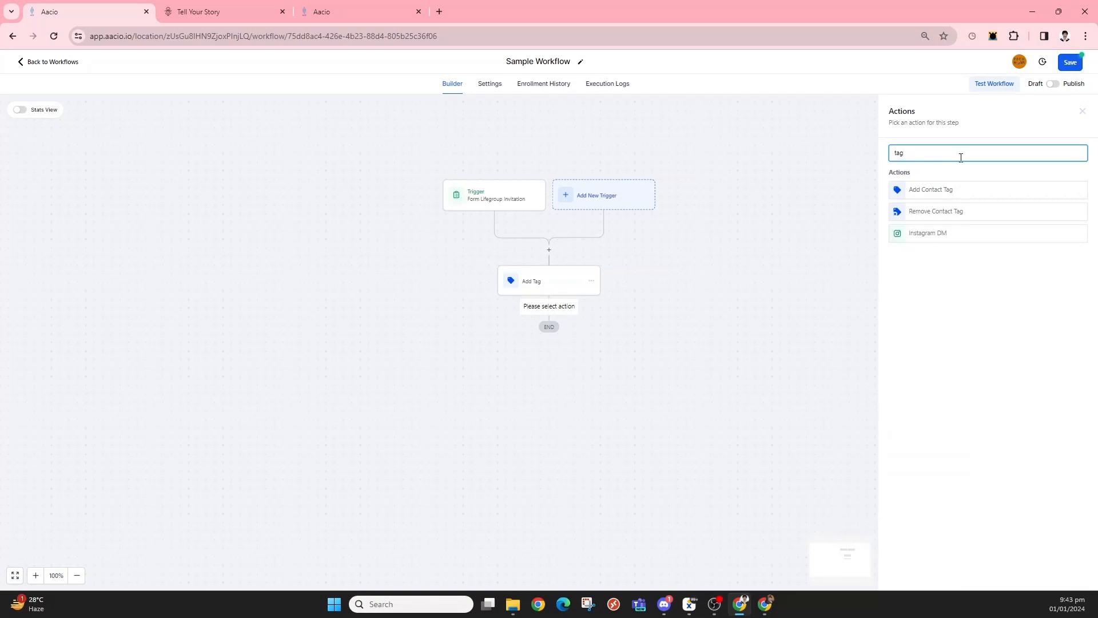
{"action": "left_click", "coordinate": [939, 191]}
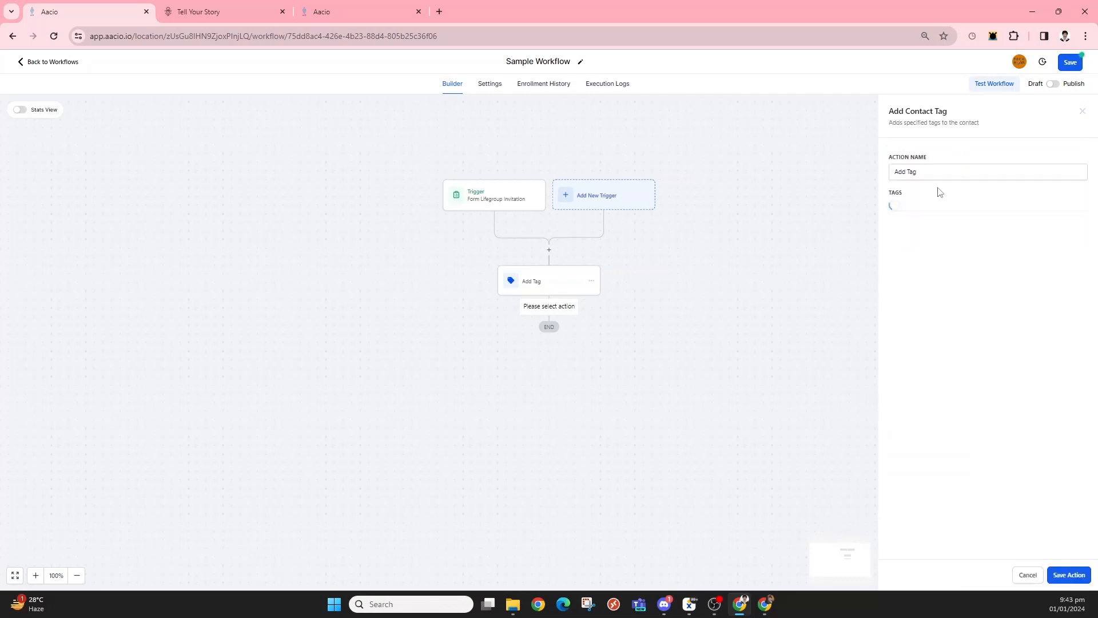
{"action": "left_click", "coordinate": [953, 210]}
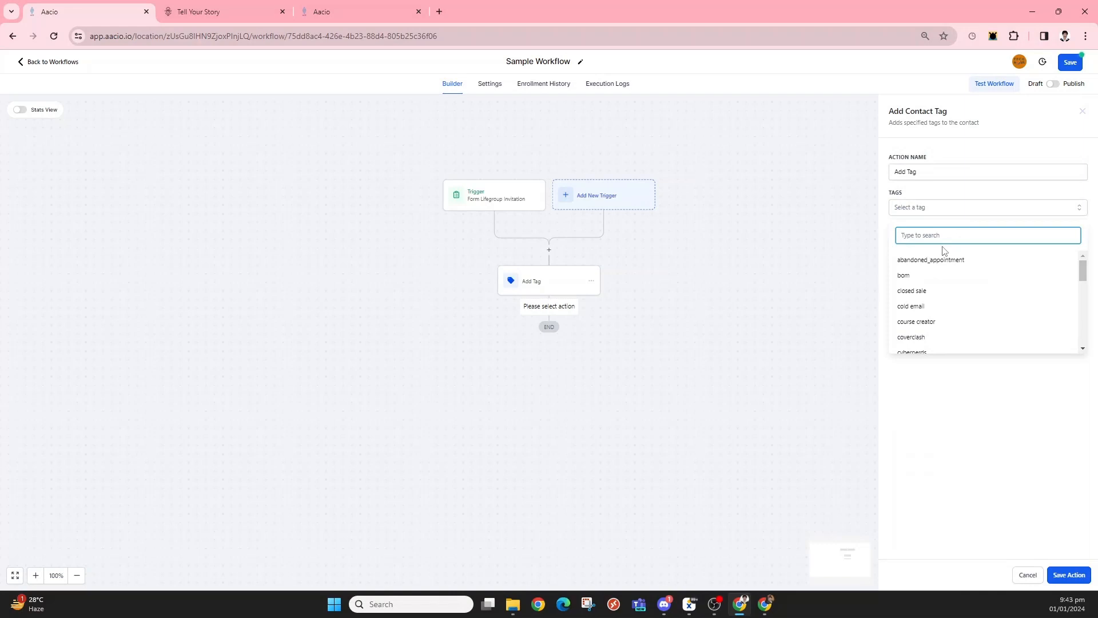
{"action": "type", "text": "min"}
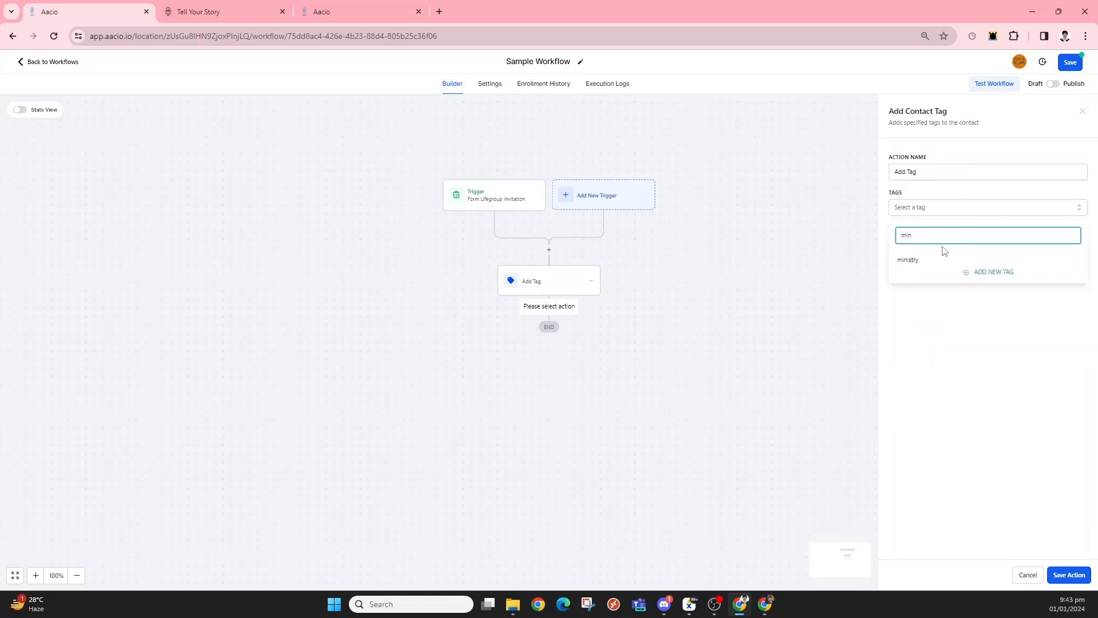
{"action": "left_click", "coordinate": [1024, 364]}
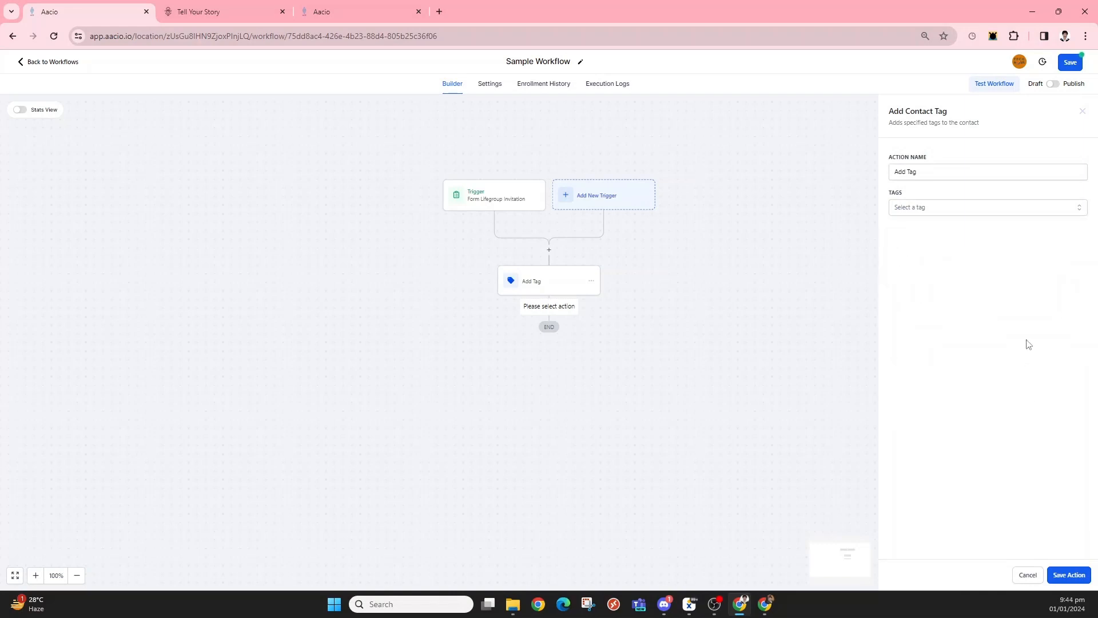
{"action": "left_click", "coordinate": [1028, 575]}
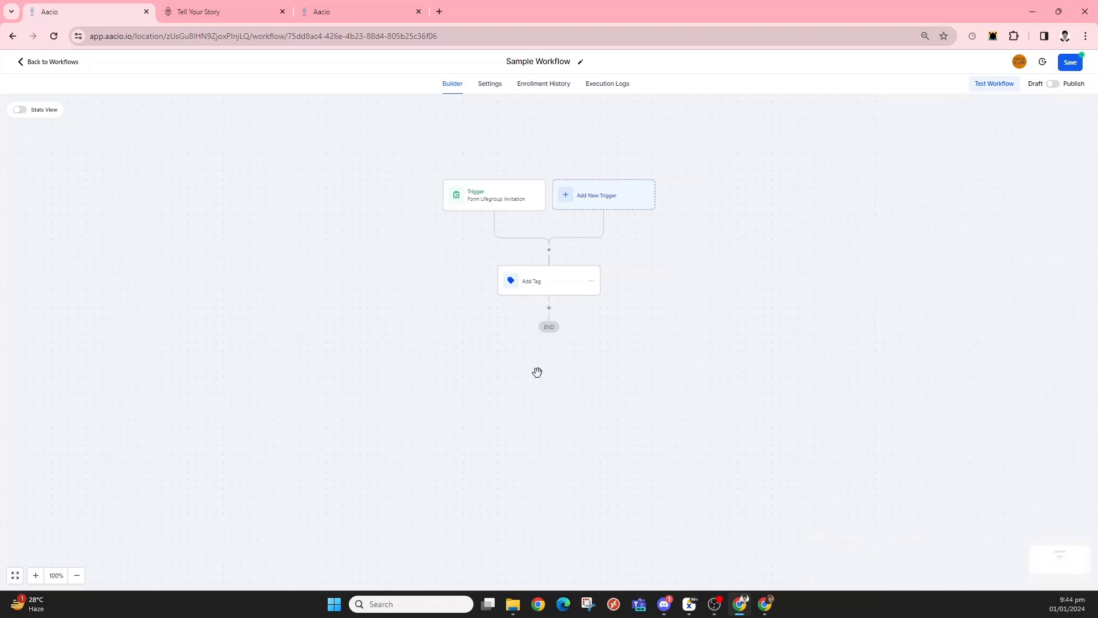
Step: Close the action list without choosing an action and save the workflow
{"action": "left_click", "coordinate": [549, 307]}
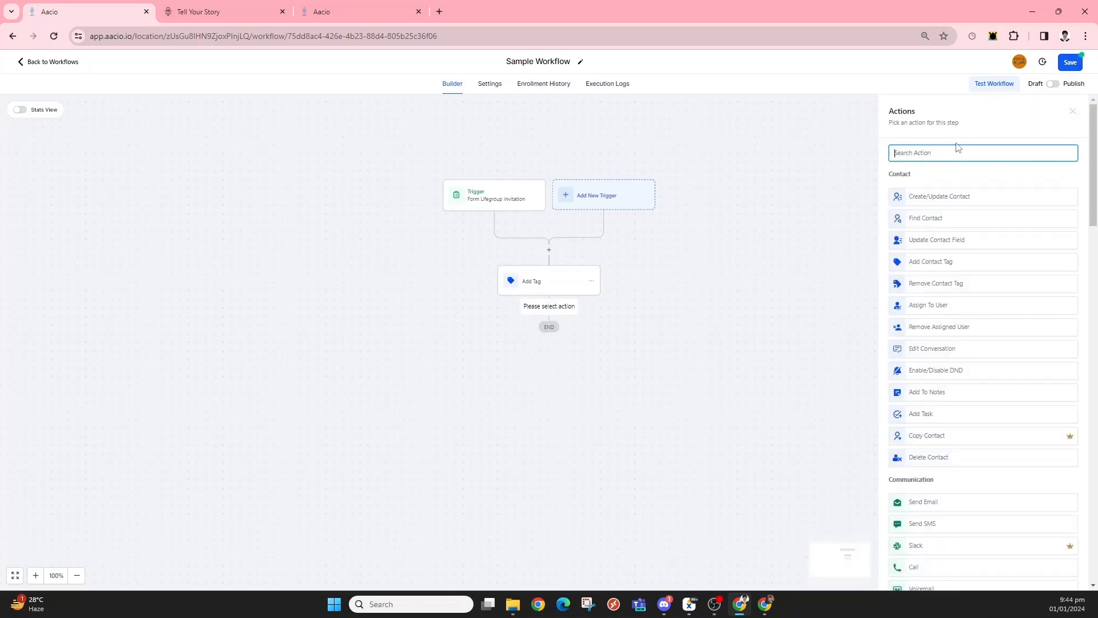
{"action": "left_click", "coordinate": [822, 243]}
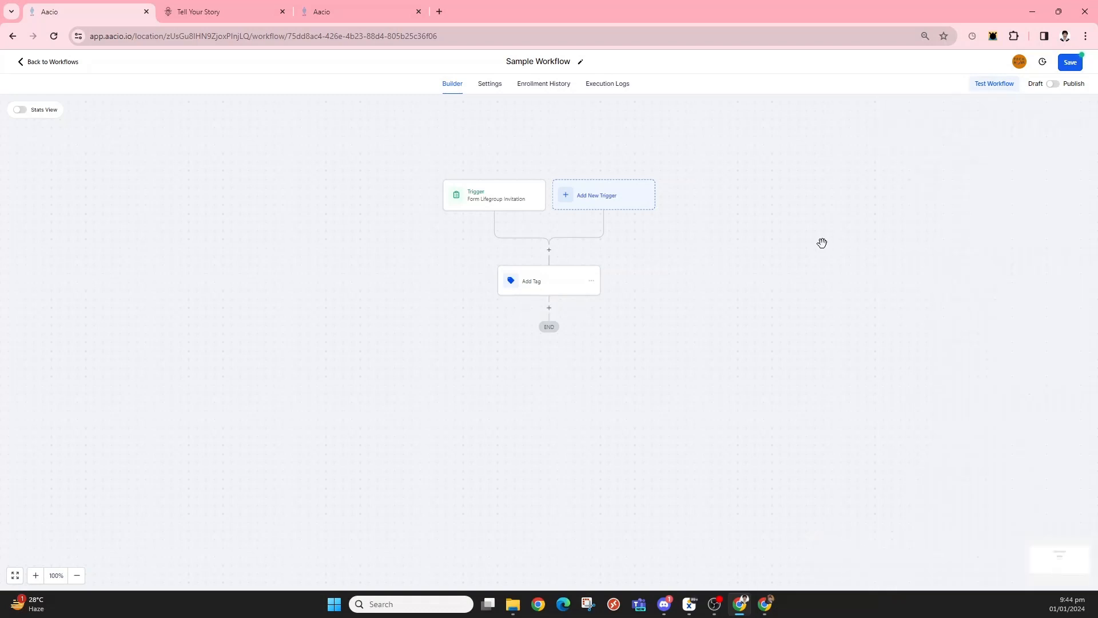
{"action": "left_click", "coordinate": [1068, 64]}
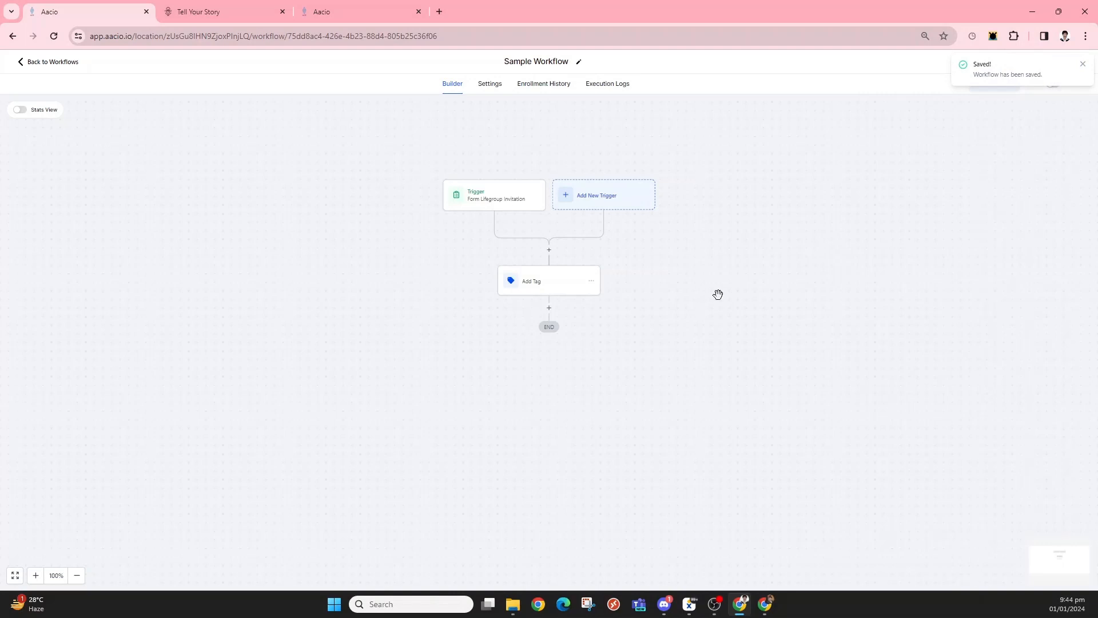
Step: Search the actions available below the Add Tag action for update, and clear the search
{"action": "left_click", "coordinate": [550, 308]}
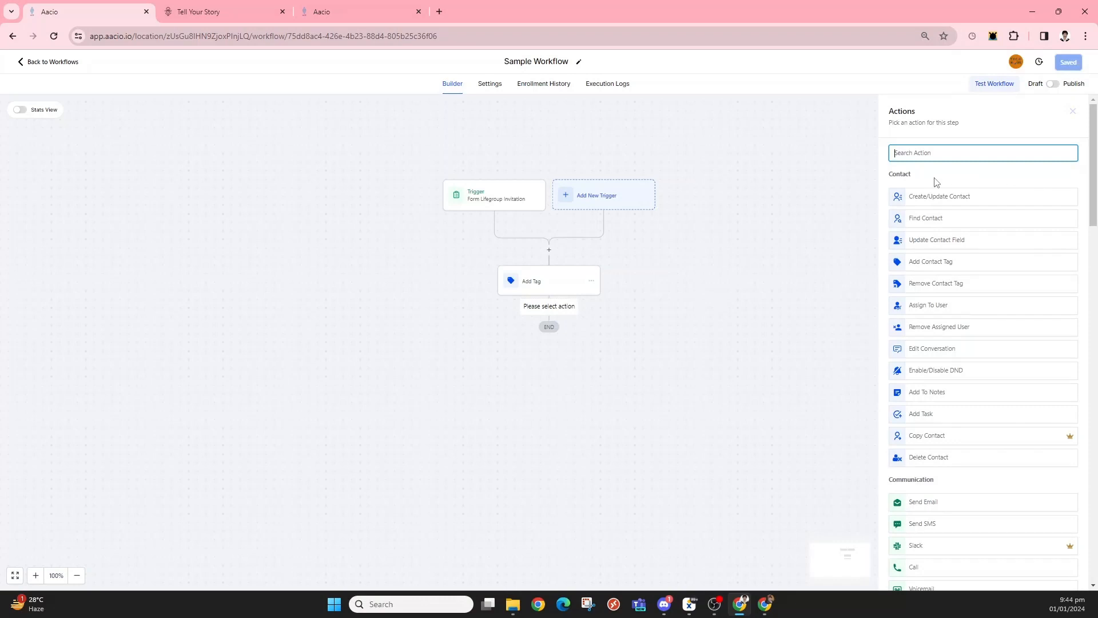
{"action": "type", "text": "update"}
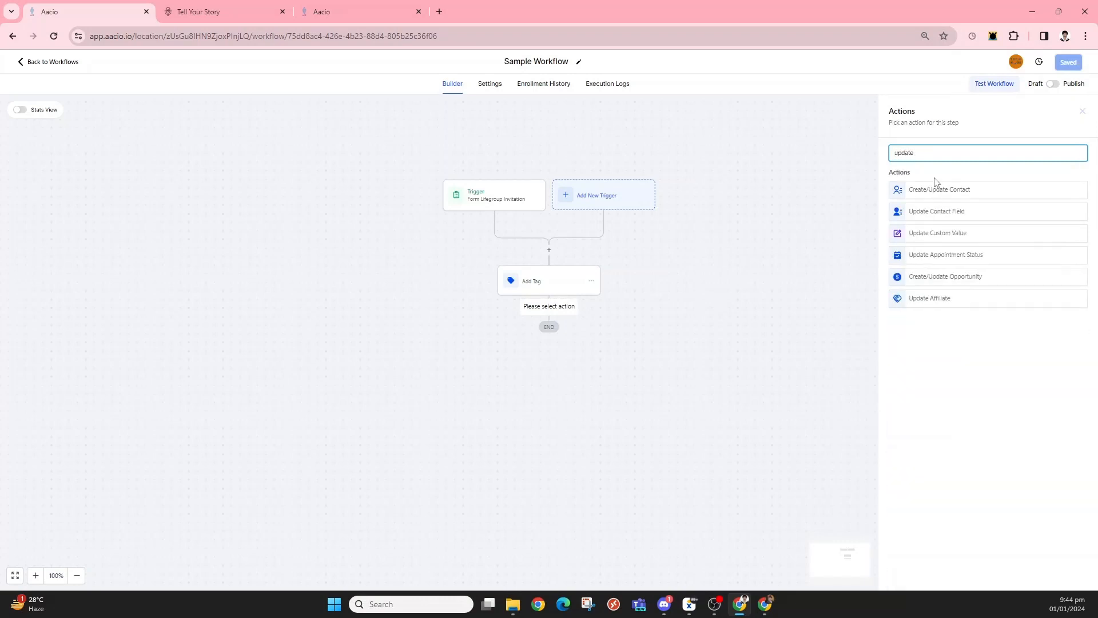
{"action": "key", "text": "BackSpace"}
{"action": "key", "text": "BackSpace"}
{"action": "key", "text": "BackSpace"}
{"action": "key", "text": "BackSpace"}
{"action": "key", "text": "BackSpace"}
{"action": "key", "text": "BackSpace"}
Step: Add a second Add Contact Tag action with the existing tag ministry below the first one and save the action
{"action": "type", "text": "tag"}
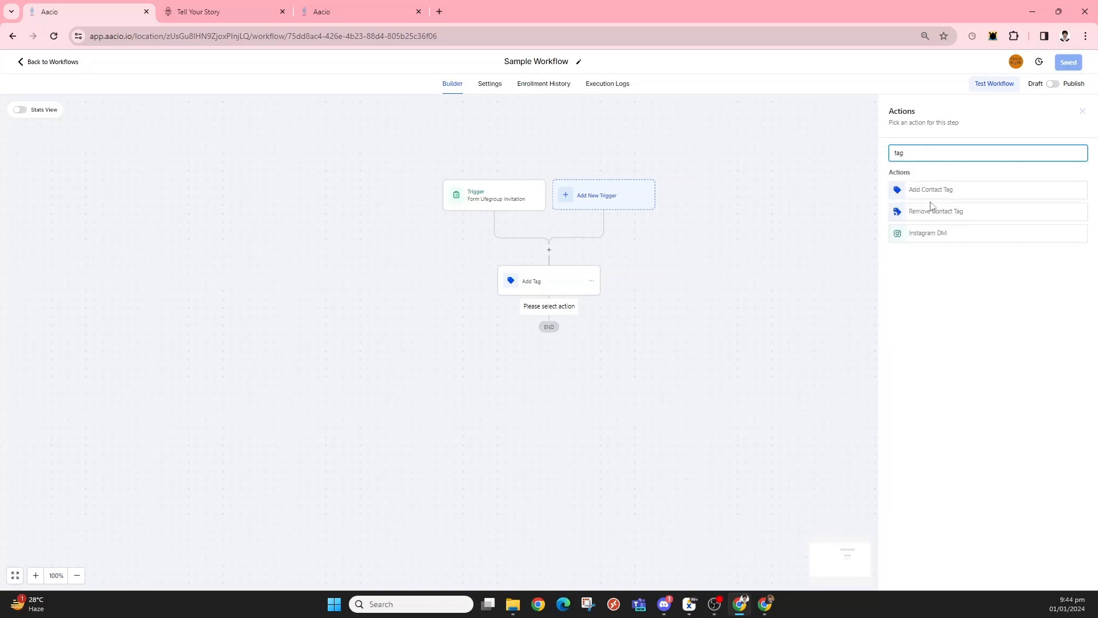
{"action": "left_click", "coordinate": [933, 190]}
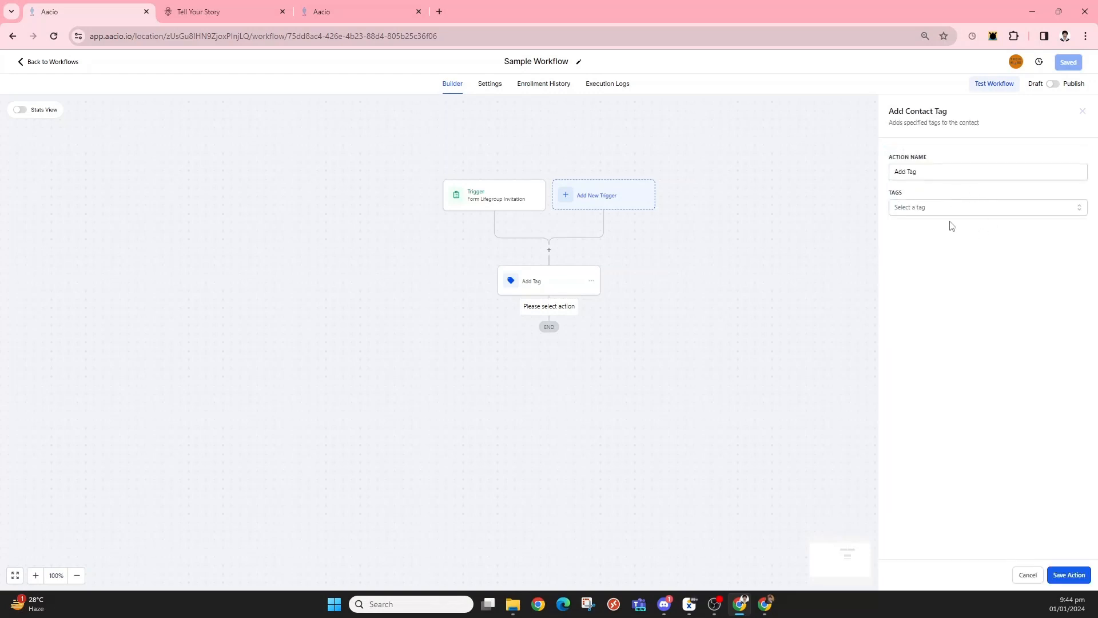
{"action": "left_click", "coordinate": [959, 208]}
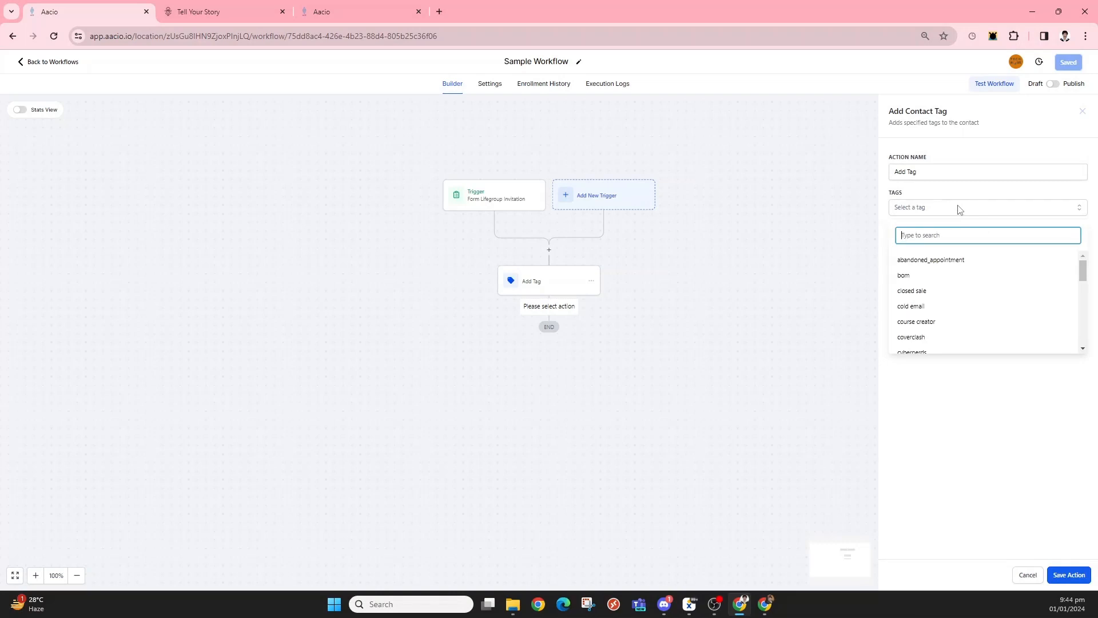
{"action": "type", "text": "ministr"}
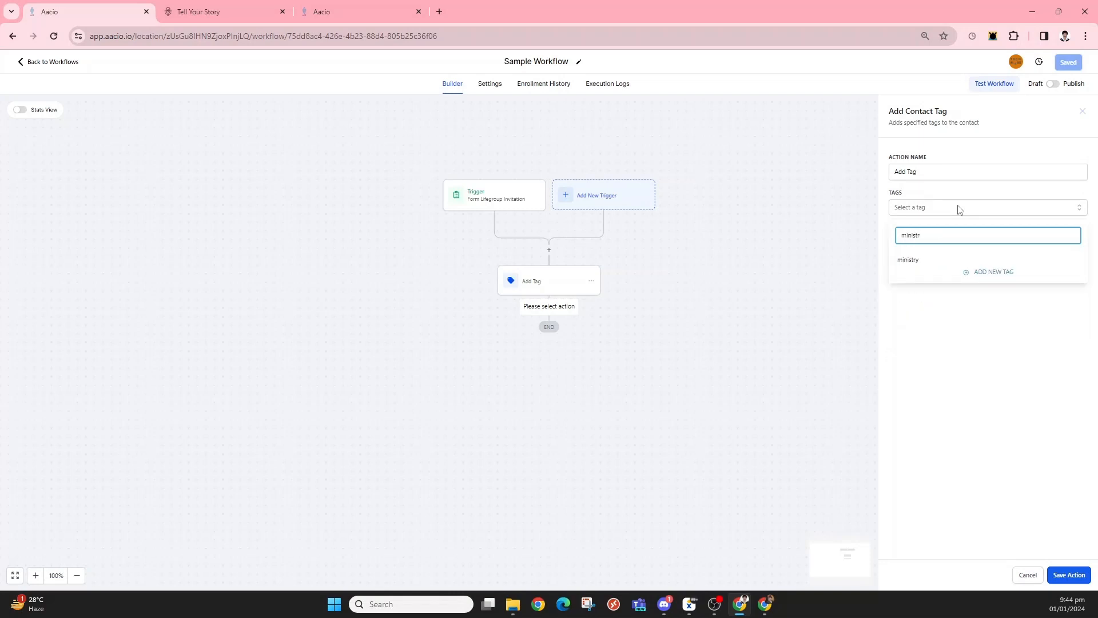
{"action": "left_click", "coordinate": [908, 261]}
{"action": "left_click", "coordinate": [1069, 575]}
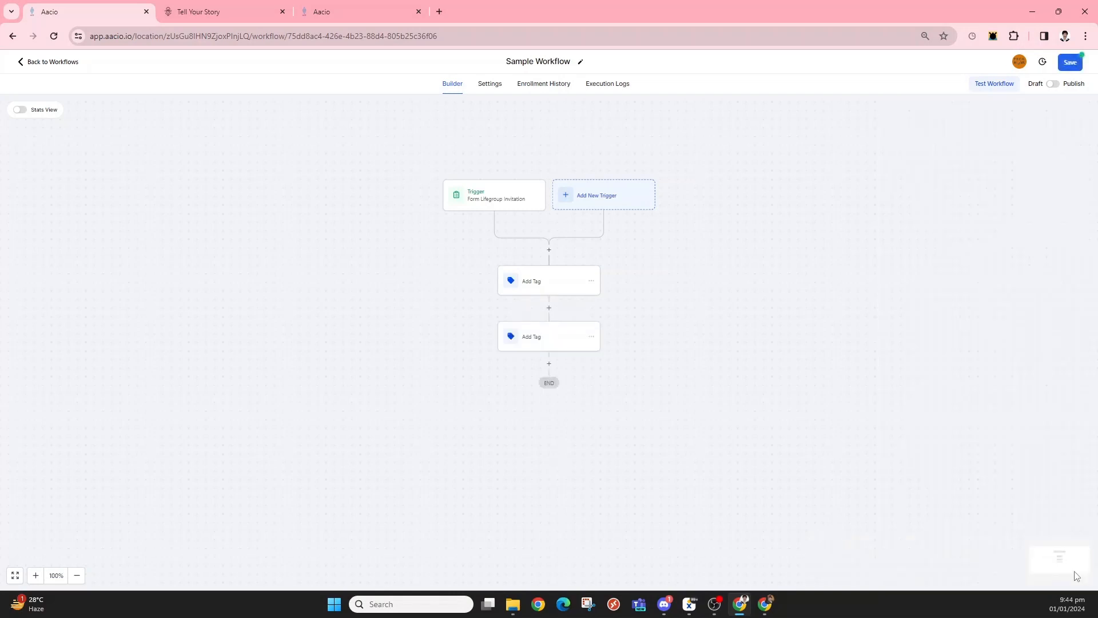
Step: Delete the second Add Tag action from the workflow and confirm the deletion
{"action": "left_click", "coordinate": [591, 338]}
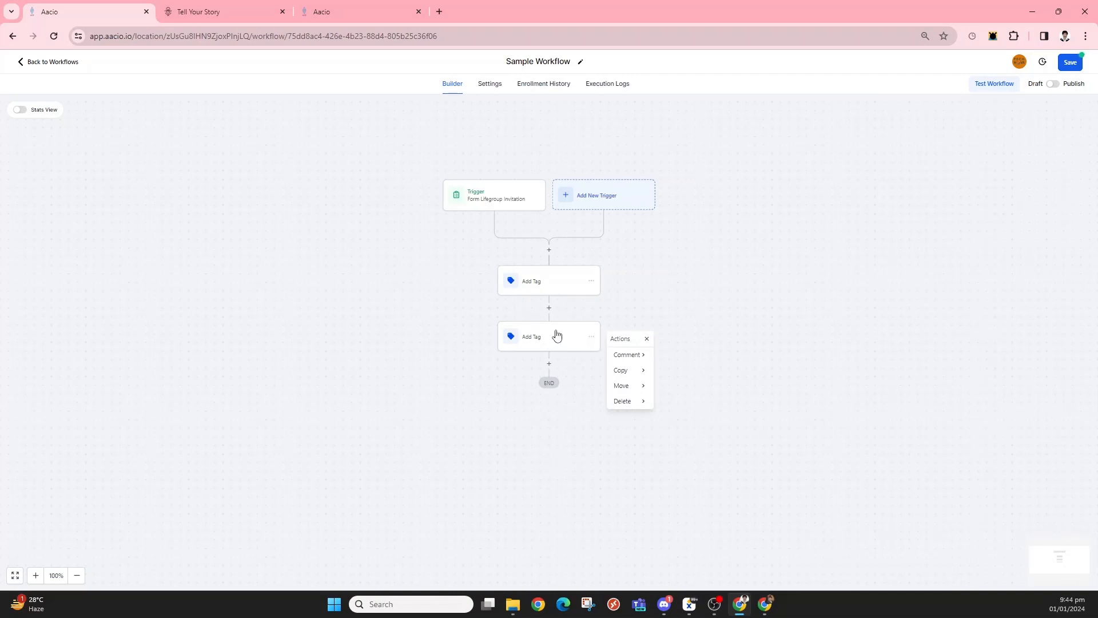
{"action": "left_click_drag", "start_coordinate": [741, 386], "coordinate": [744, 385]}
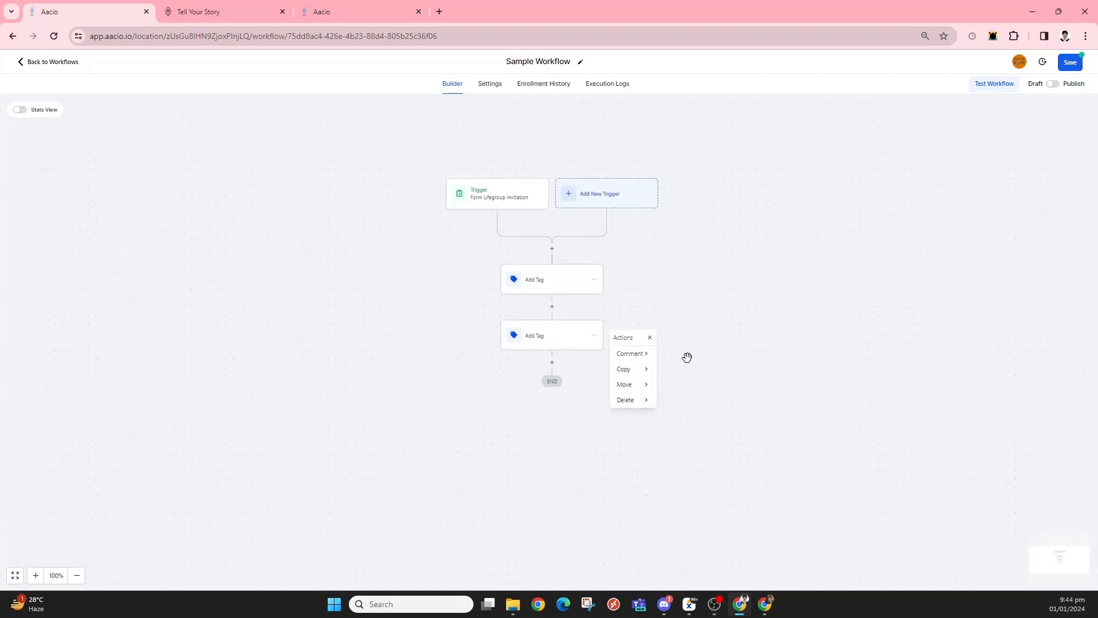
{"action": "left_click", "coordinate": [647, 401]}
{"action": "left_click", "coordinate": [685, 354]}
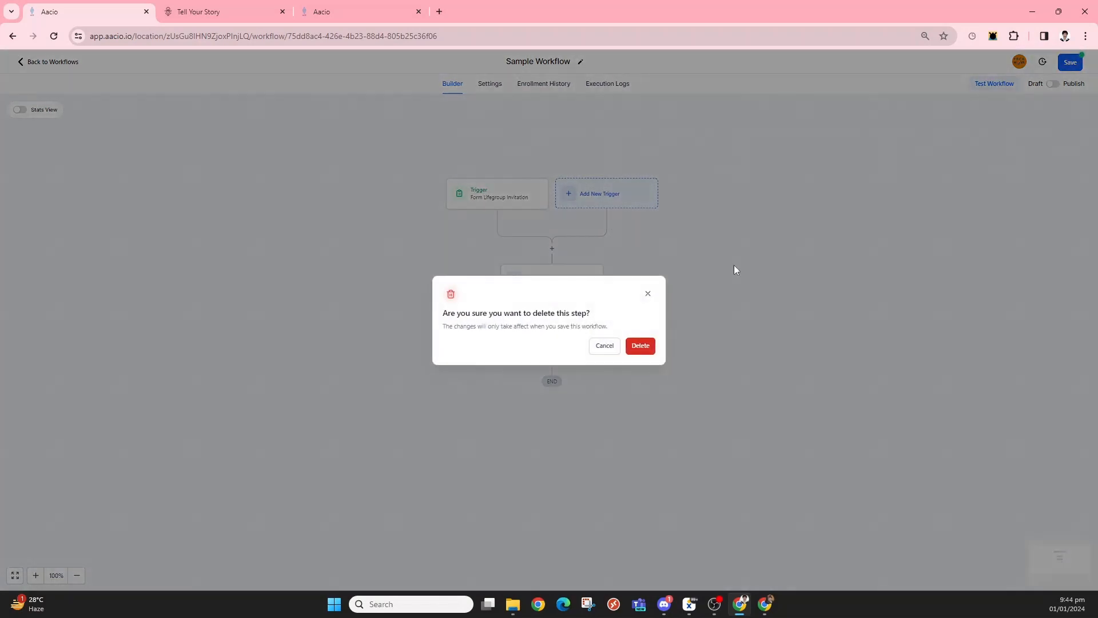
{"action": "left_click", "coordinate": [640, 346]}
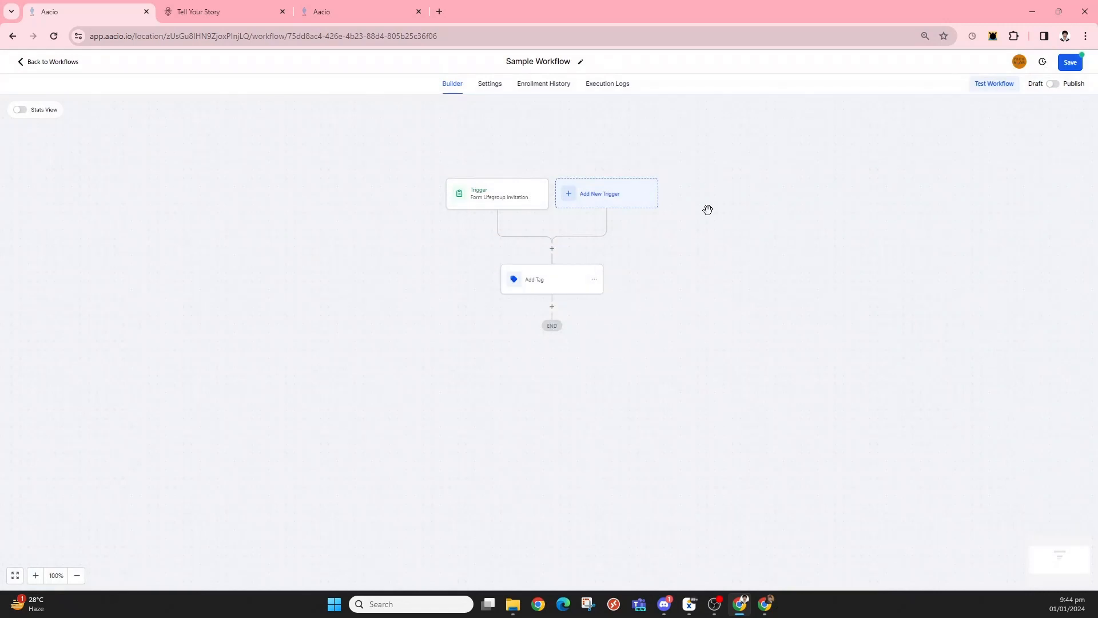
Step: Switch the workflow from Draft to Publish, save it, and dismiss the save notification
{"action": "left_click", "coordinate": [1059, 68]}
{"action": "left_click", "coordinate": [1071, 67]}
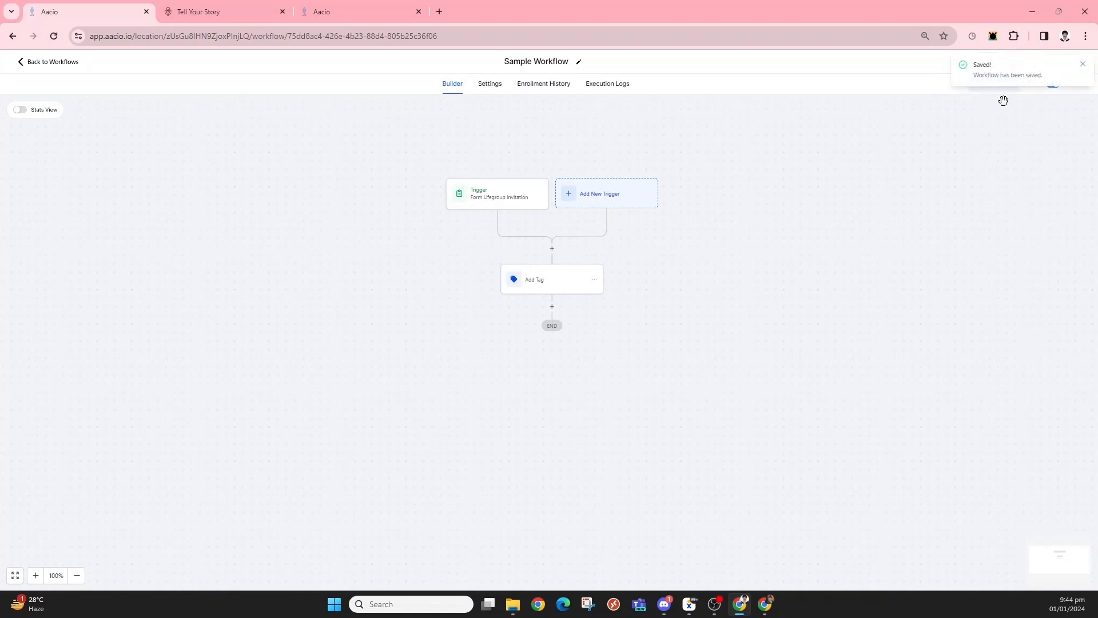
{"action": "left_click", "coordinate": [1083, 65]}
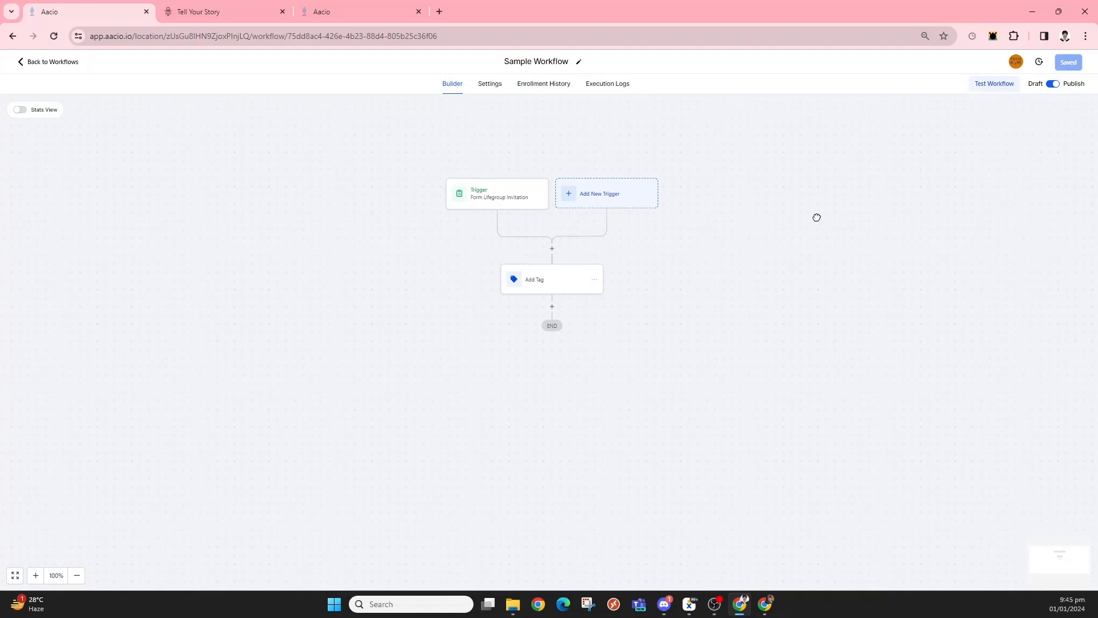
Step: Examine the sections and sign-up buttons on the Tell Your Story site and compare them with the workflow
{"action": "key", "text": "ctrl+Tab"}
{"action": "scroll", "coordinate": [754, 266], "scroll_direction": "down", "scroll_amount": 1}
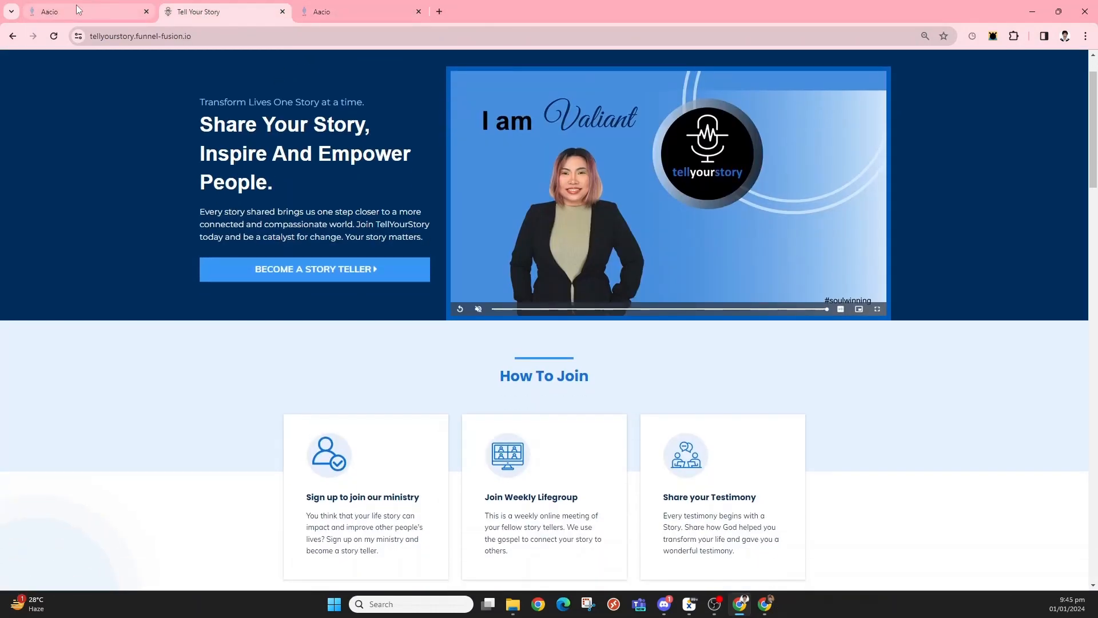
{"action": "left_click", "coordinate": [89, 19]}
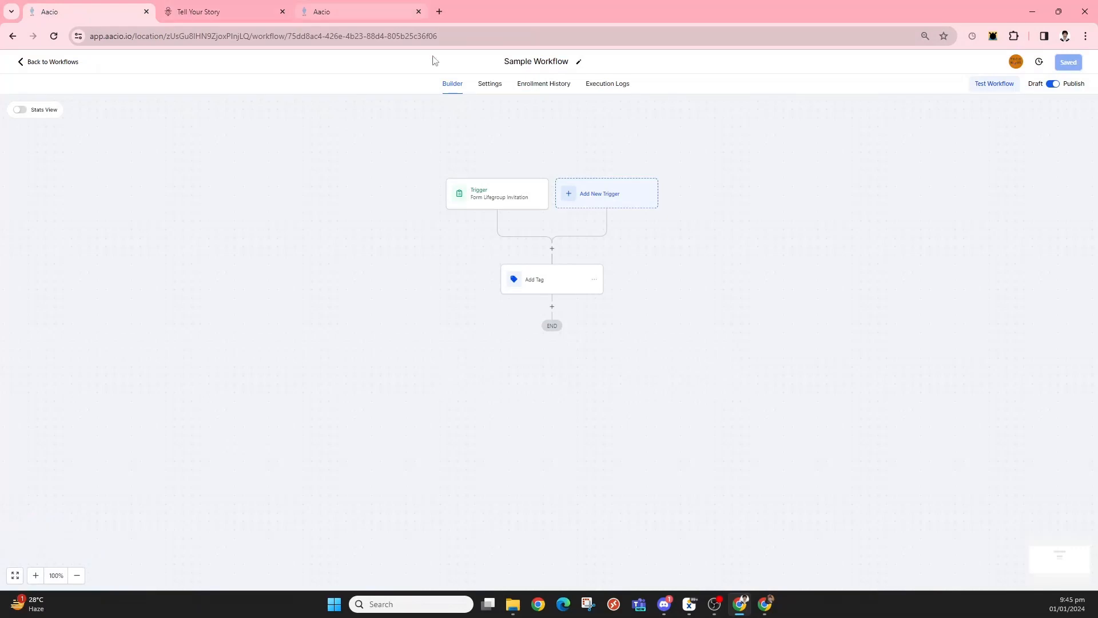
{"action": "left_click", "coordinate": [231, 9]}
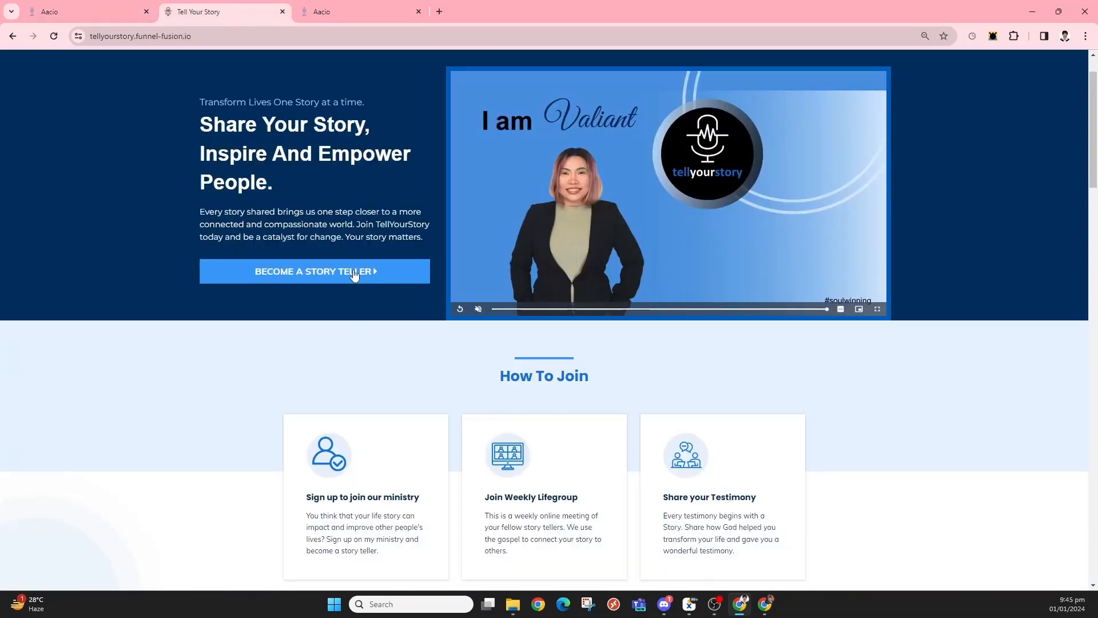
{"action": "scroll", "coordinate": [641, 235], "scroll_direction": "up", "scroll_amount": 1}
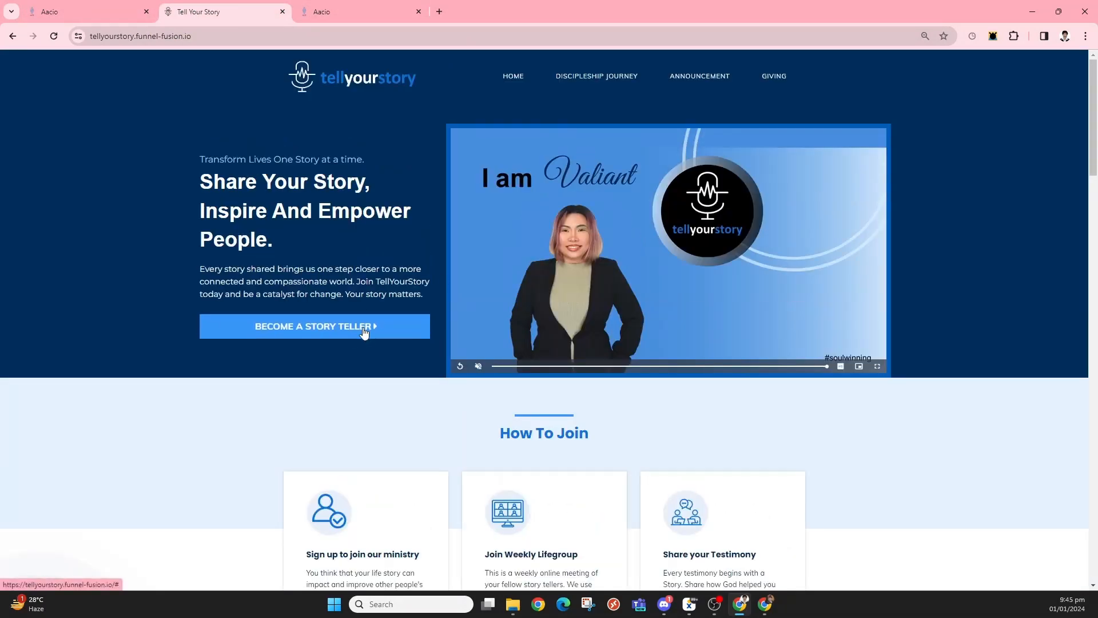
{"action": "scroll", "coordinate": [485, 293], "scroll_direction": "down", "scroll_amount": 5}
{"action": "scroll", "coordinate": [509, 322], "scroll_direction": "up", "scroll_amount": 4}
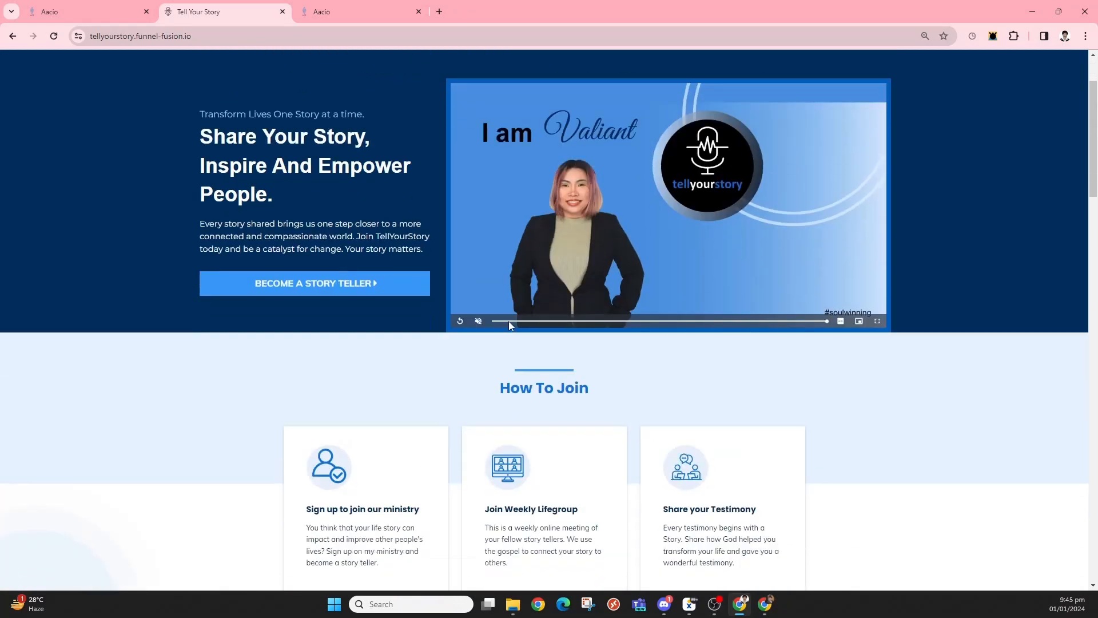
{"action": "scroll", "coordinate": [510, 320], "scroll_direction": "down", "scroll_amount": 12}
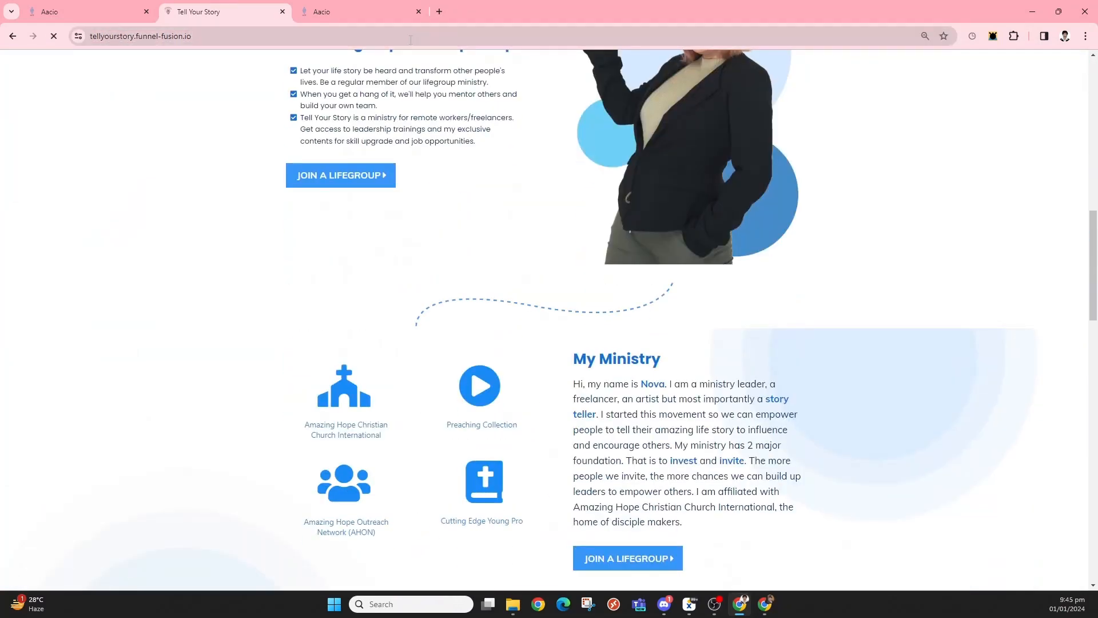
{"action": "left_click", "coordinate": [126, 5]}
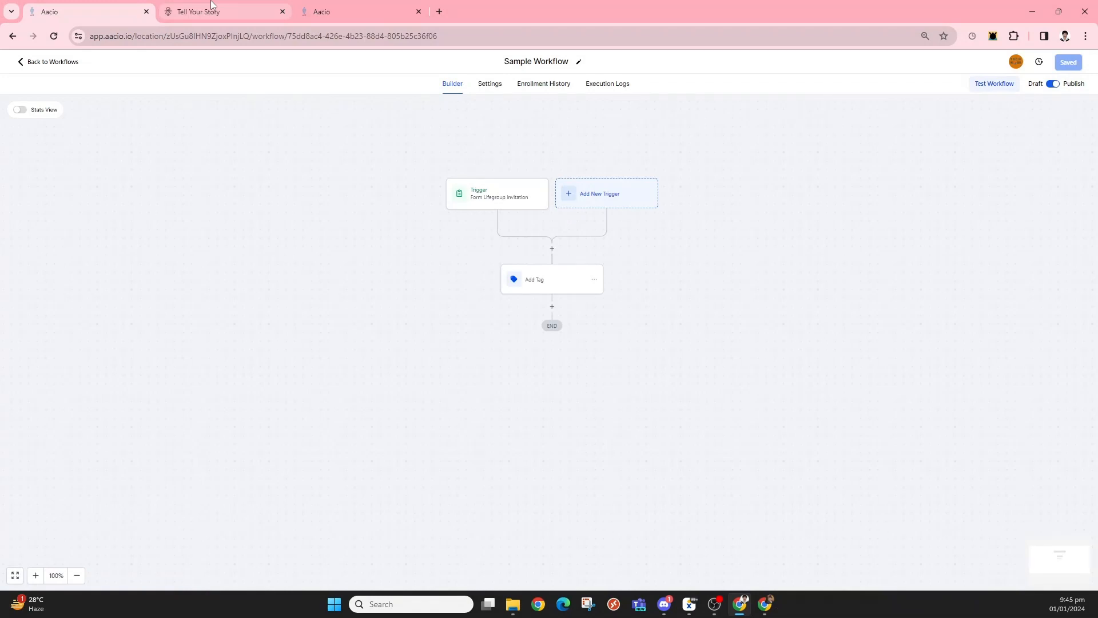
{"action": "mouse_move", "coordinate": [211, 4]}
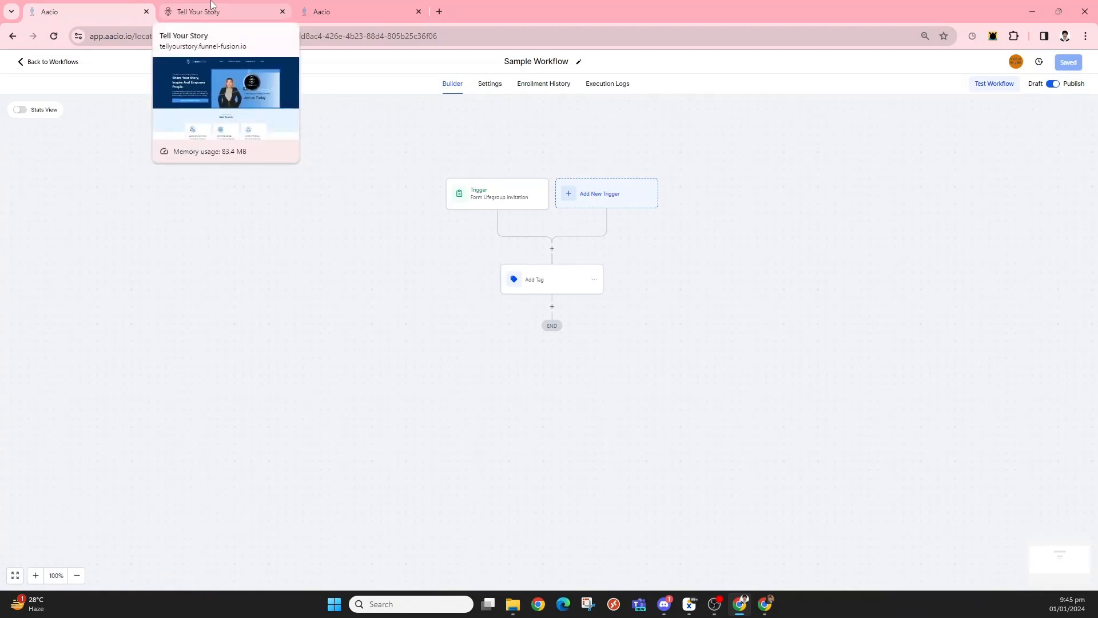
Step: On the Tell Your Story site's lifegroup booking calendar, choose Saturday, January 13, 2024 at 08:00 PM and proceed to the invitation form
{"action": "left_click", "coordinate": [215, 10]}
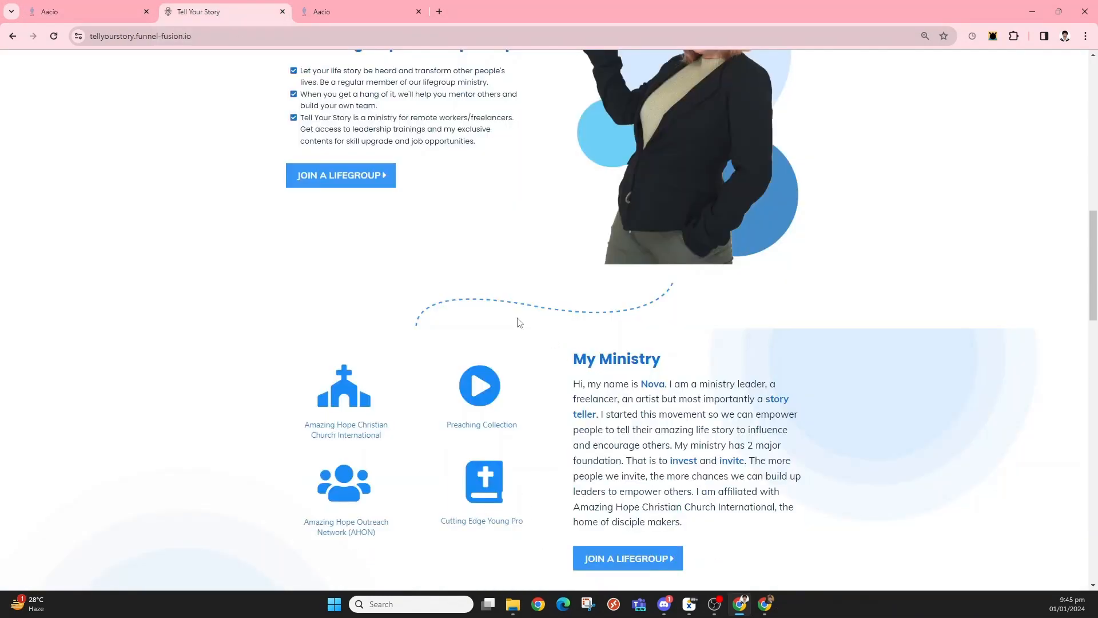
{"action": "scroll", "coordinate": [516, 313], "scroll_direction": "up", "scroll_amount": 10}
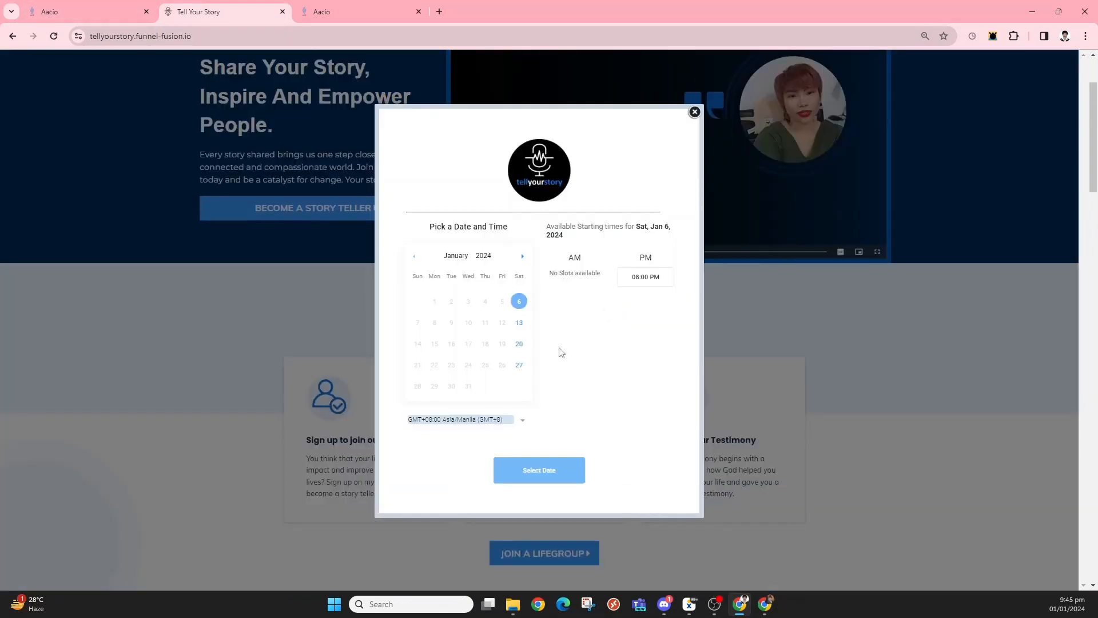
{"action": "left_click", "coordinate": [520, 323]}
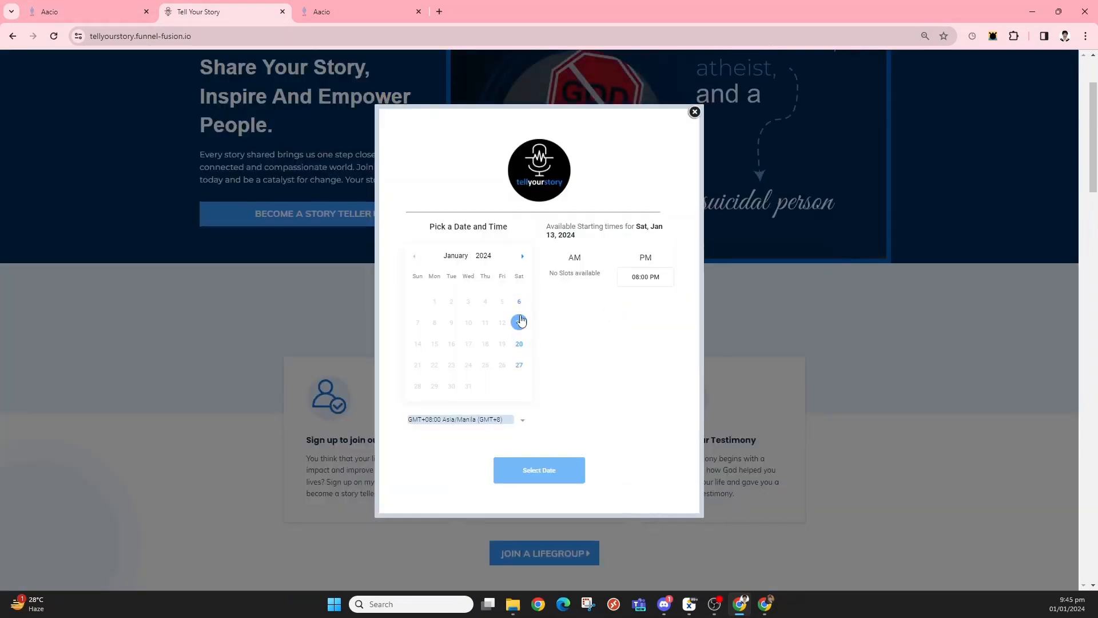
{"action": "left_click", "coordinate": [648, 279]}
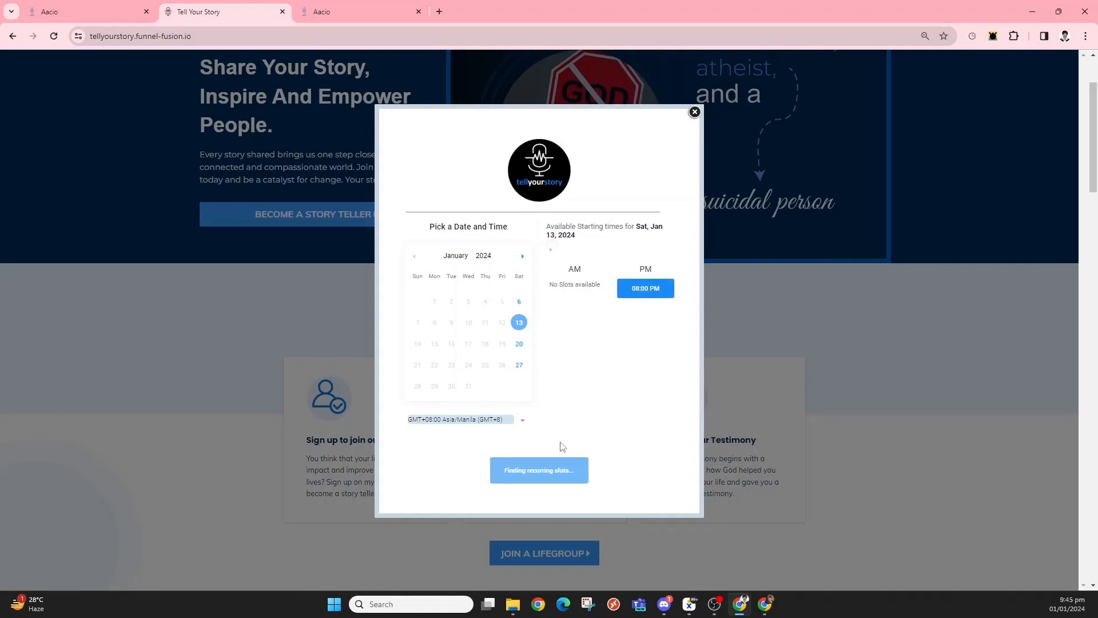
{"action": "left_click", "coordinate": [578, 472]}
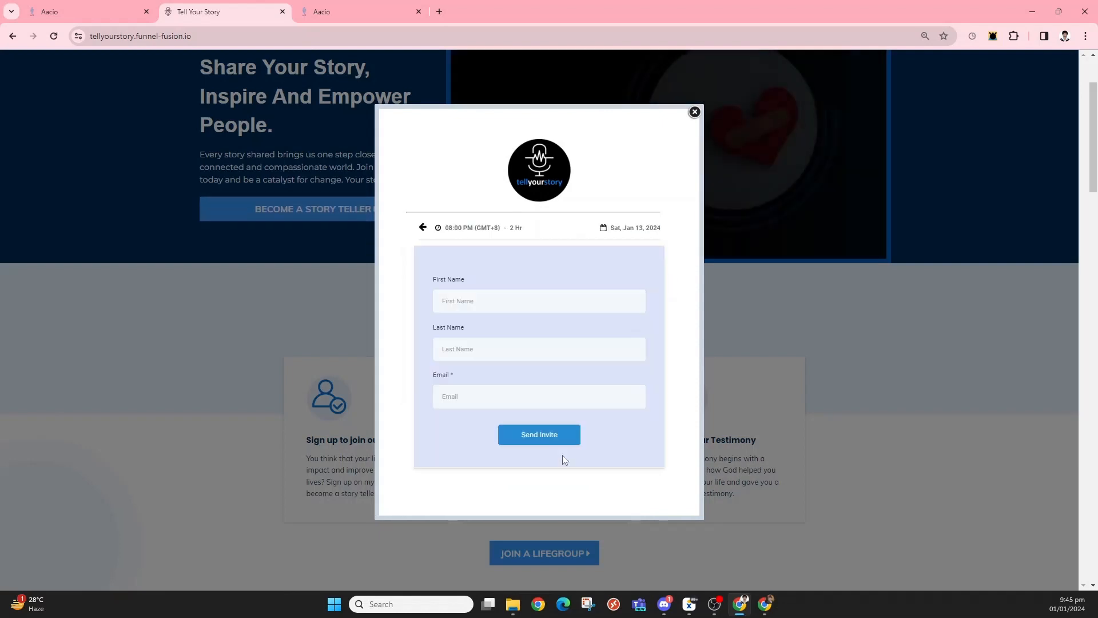
Step: Fill in the invitee's first name, last name and email, agree to the terms and conditions, and send the invite
{"action": "left_click", "coordinate": [538, 360]}
{"action": "left_click", "coordinate": [512, 389]}
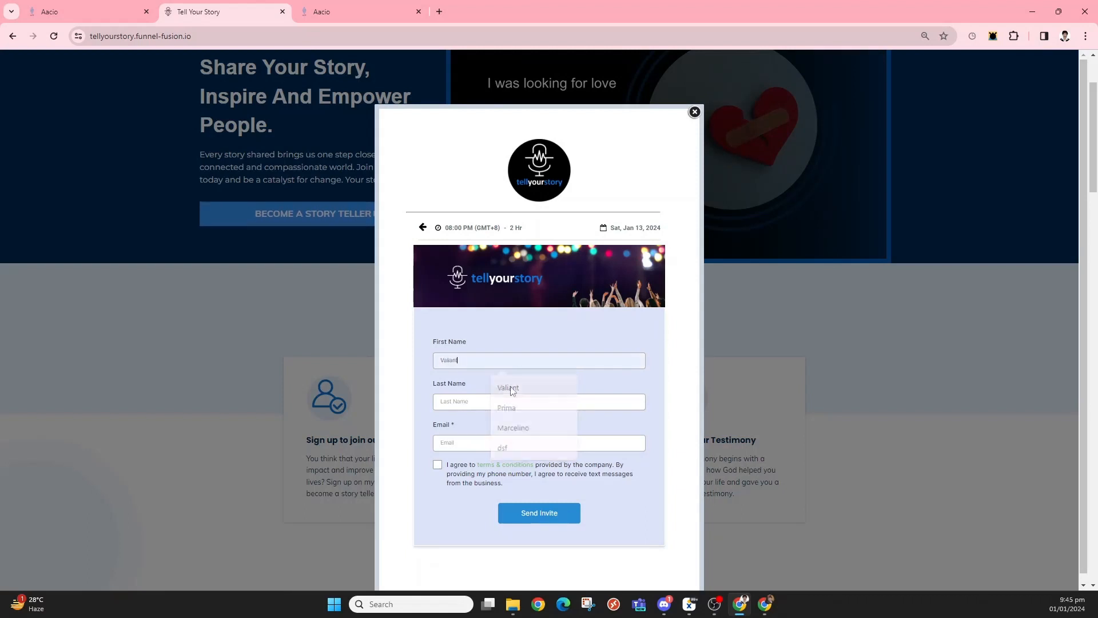
{"action": "left_click", "coordinate": [469, 401]}
{"action": "left_click", "coordinate": [506, 427]}
{"action": "left_click", "coordinate": [502, 443]}
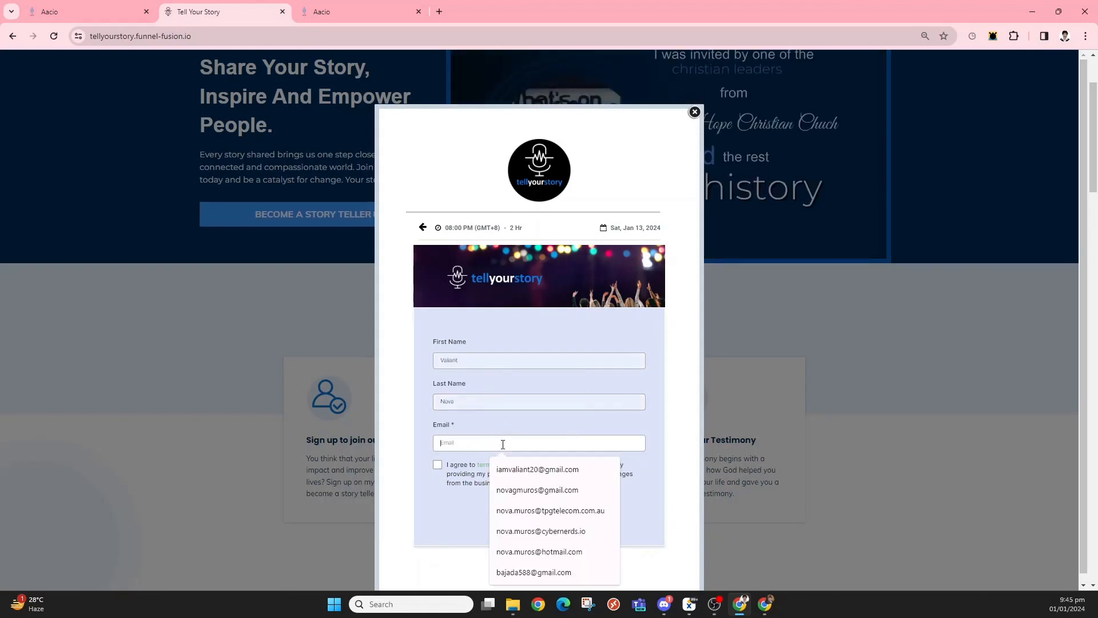
{"action": "type", "text": "ima"}
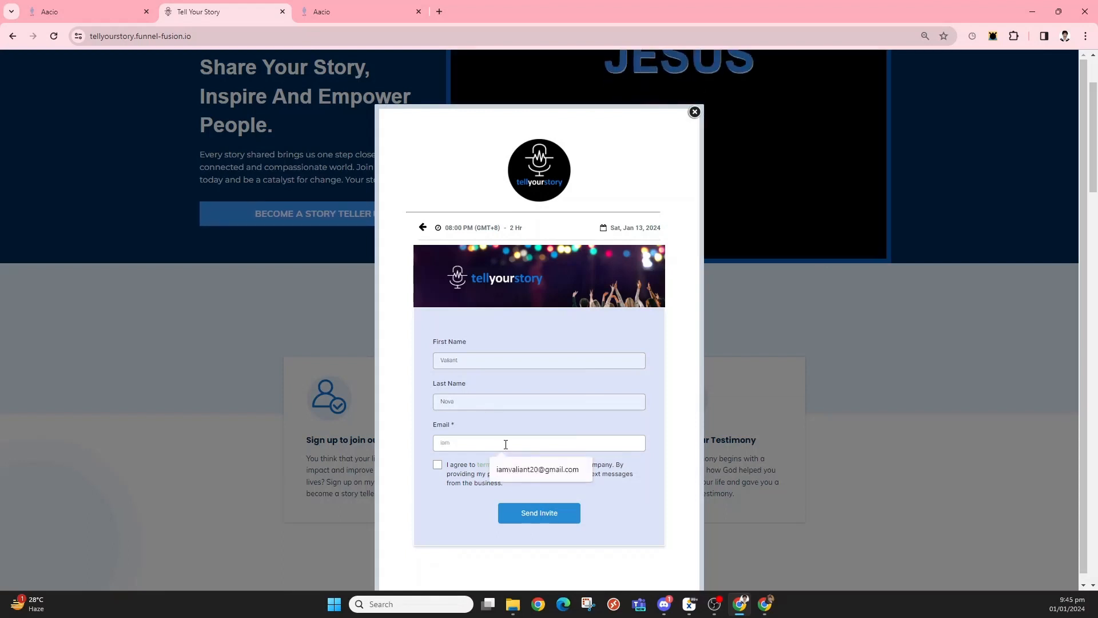
{"action": "left_click", "coordinate": [518, 465]}
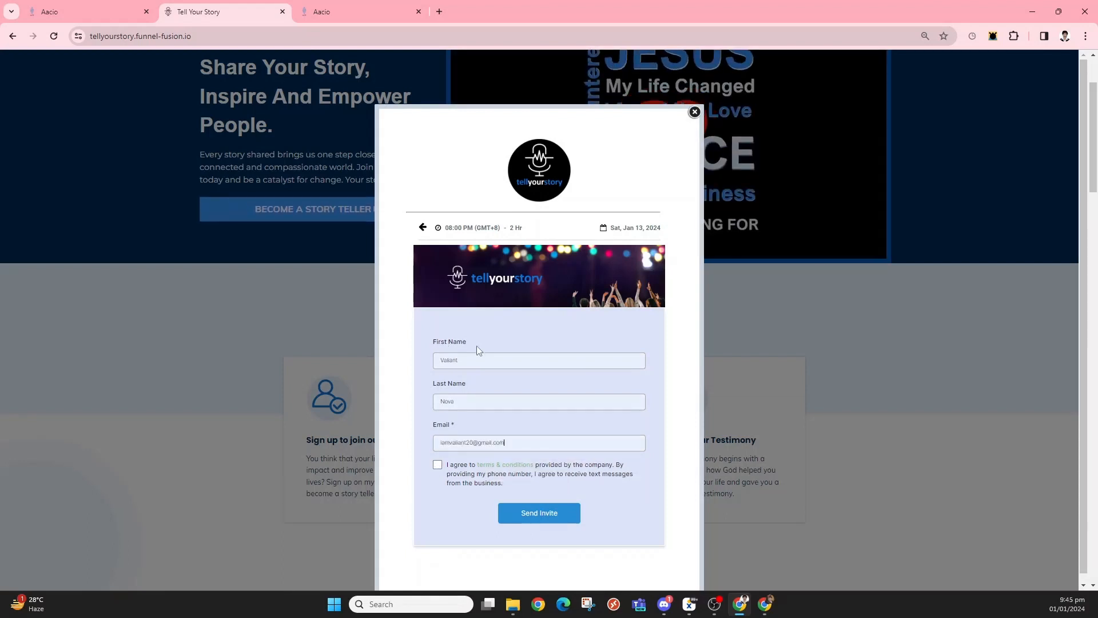
{"action": "left_click", "coordinate": [438, 466]}
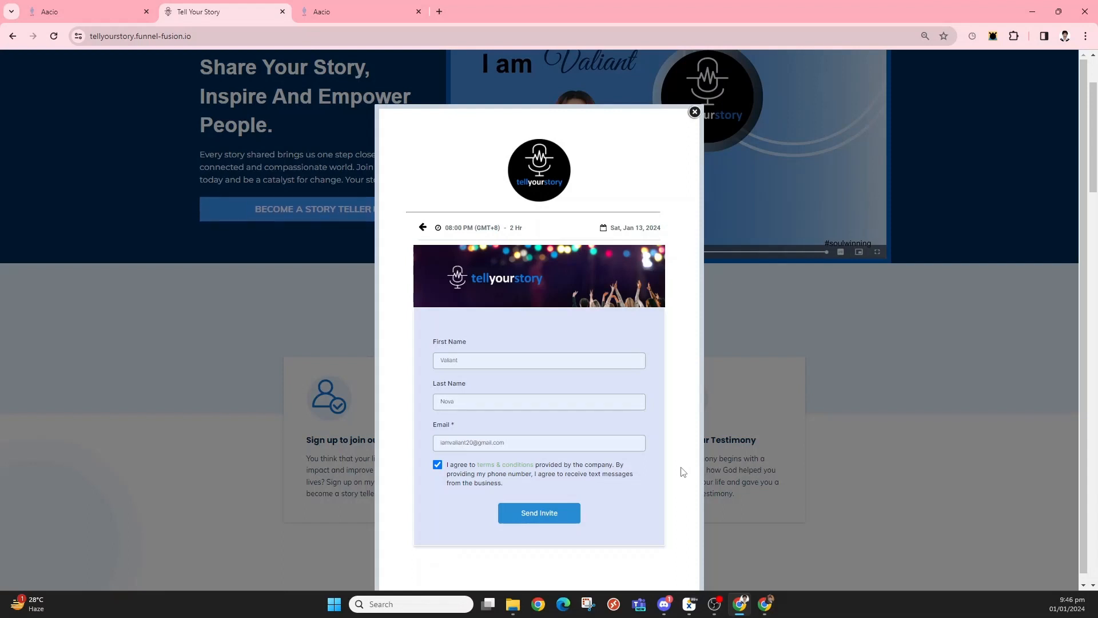
{"action": "left_click", "coordinate": [559, 515]}
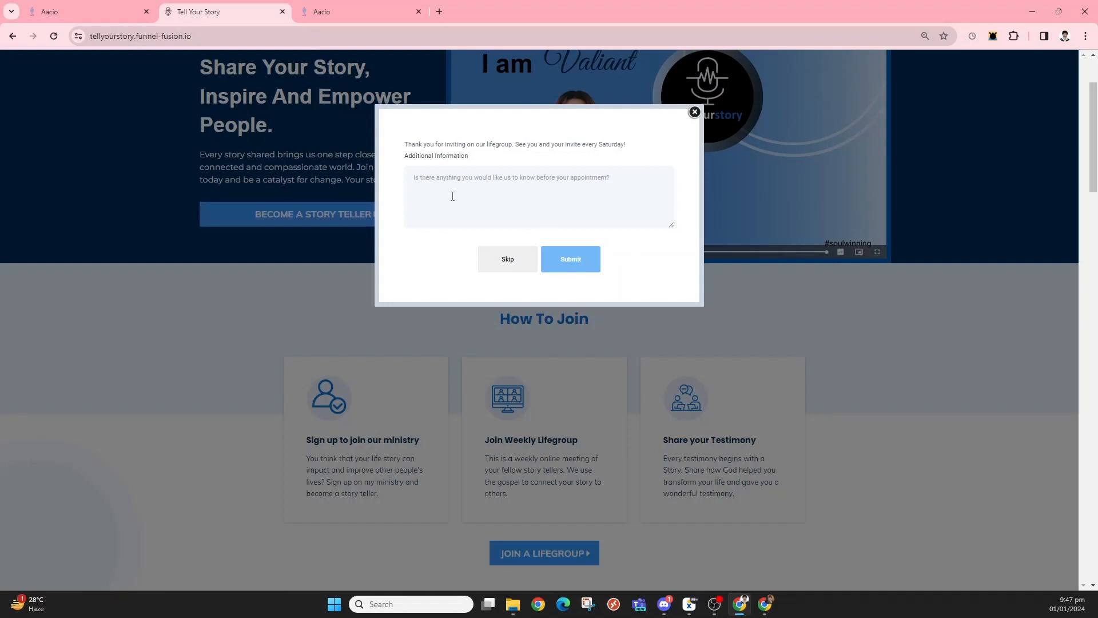
Step: Leave the additional information for the appointment empty and skip it
{"action": "left_click", "coordinate": [458, 191]}
{"action": "left_click_drag", "start_coordinate": [511, 147], "coordinate": [567, 151]}
{"action": "left_click", "coordinate": [534, 168]}
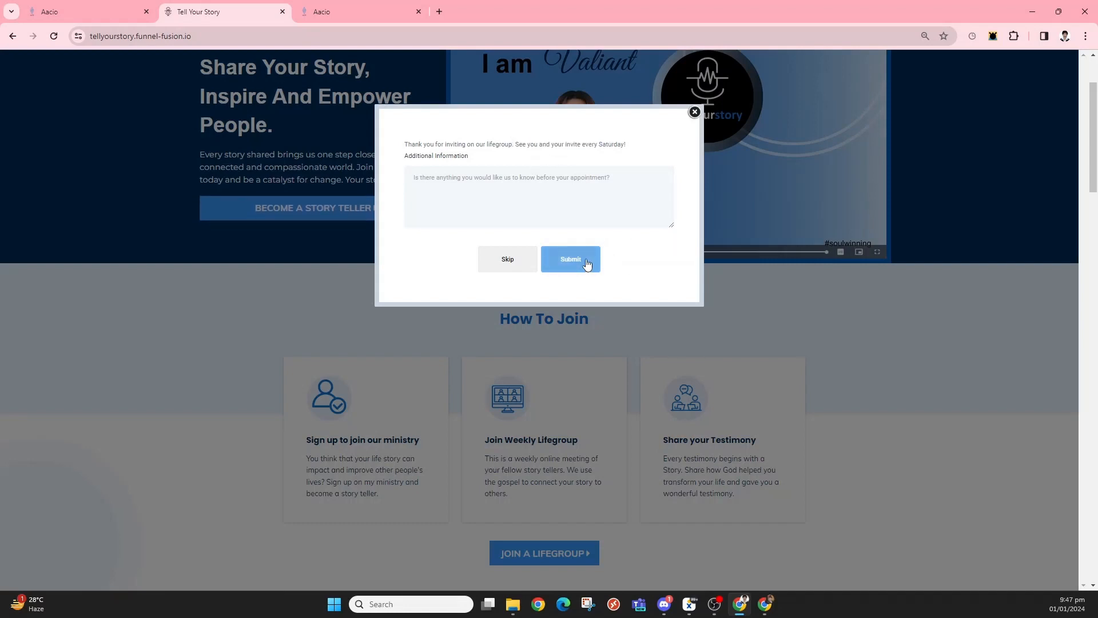
{"action": "left_click", "coordinate": [490, 264]}
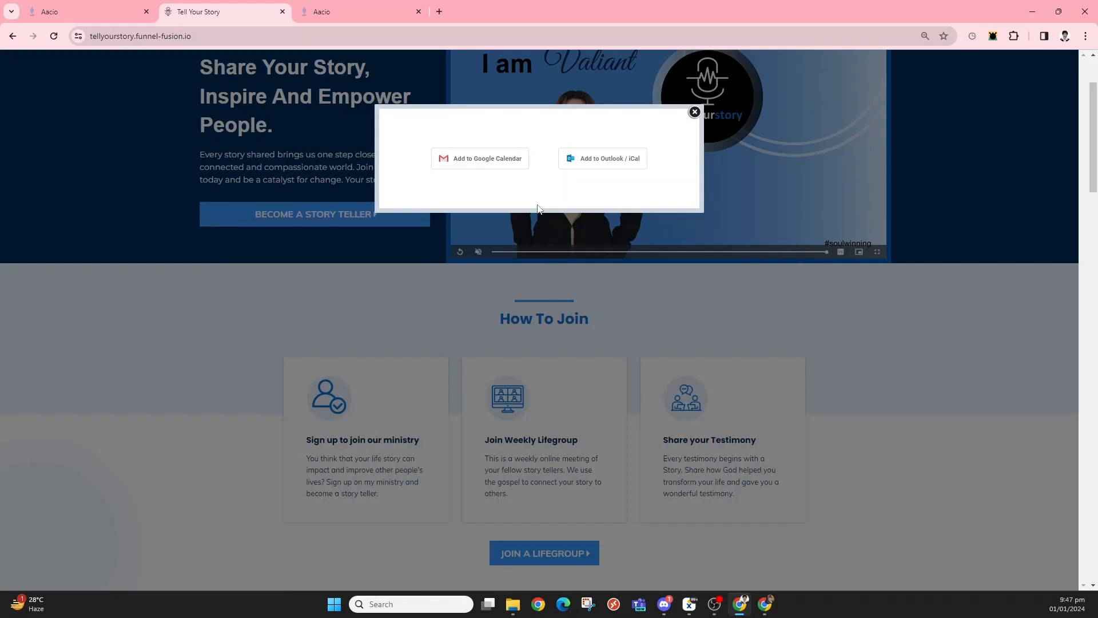
Step: Preview the booked appointment as a Google Calendar event without saving it, and close the booking popup
{"action": "left_click", "coordinate": [483, 162]}
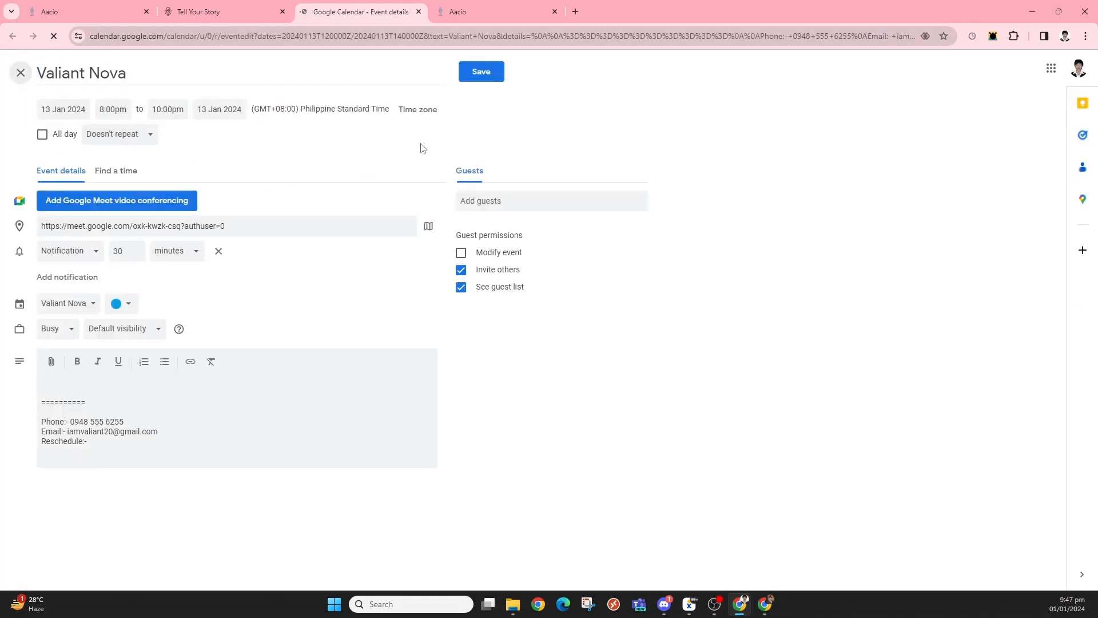
{"action": "left_click", "coordinate": [419, 12]}
{"action": "left_click", "coordinate": [695, 112]}
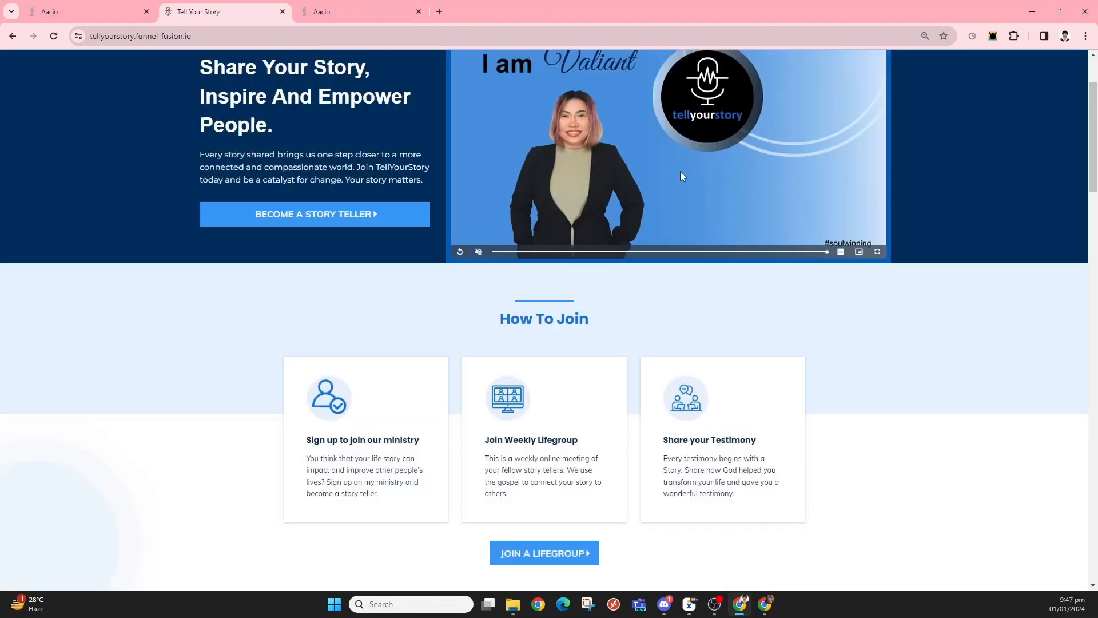
{"action": "scroll", "coordinate": [240, 306], "scroll_direction": "up", "scroll_amount": 1}
Step: Switch to the Sample Workflow and check its enrollment history for the test contact
{"action": "left_click", "coordinate": [108, 9]}
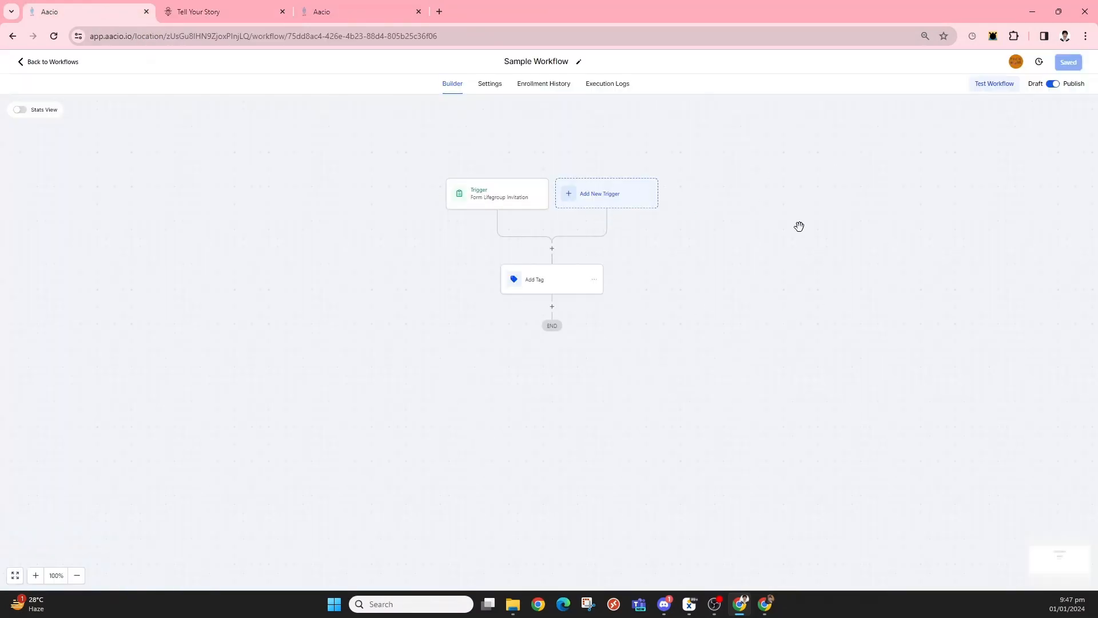
{"action": "left_click", "coordinate": [490, 85]}
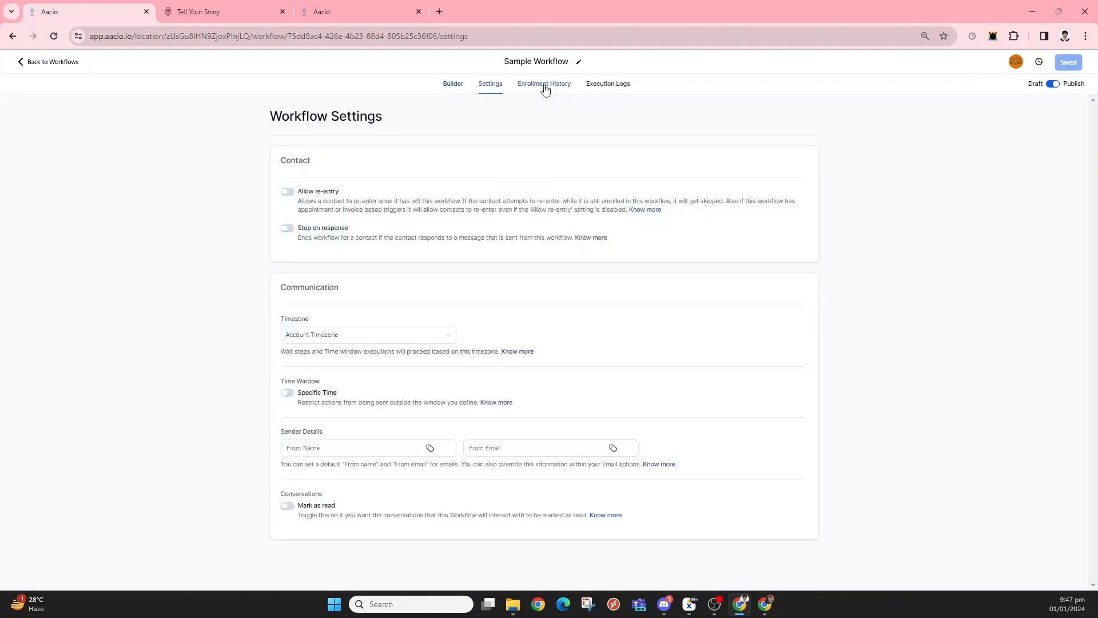
{"action": "left_click", "coordinate": [545, 86]}
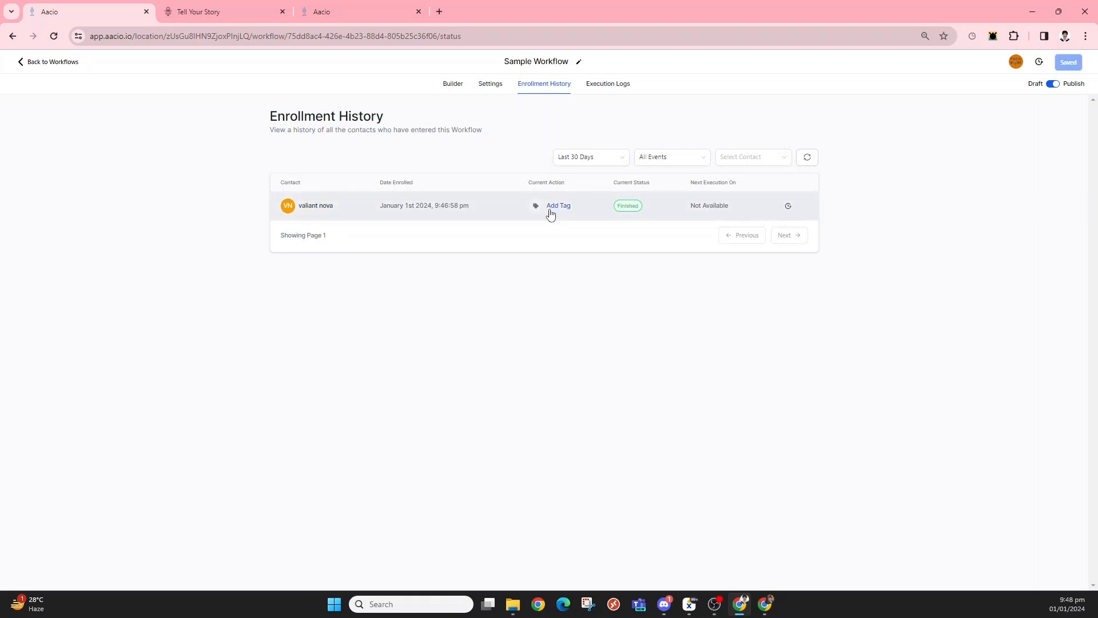
{"action": "left_click", "coordinate": [369, 6]}
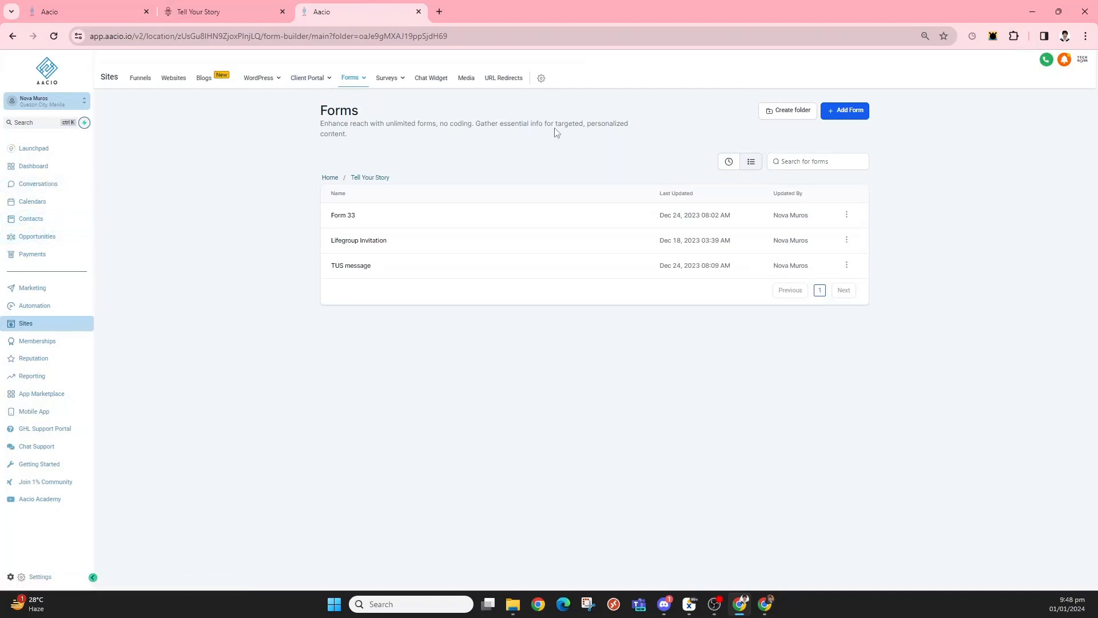
{"action": "left_click", "coordinate": [249, 9]}
{"action": "left_click", "coordinate": [74, 8]}
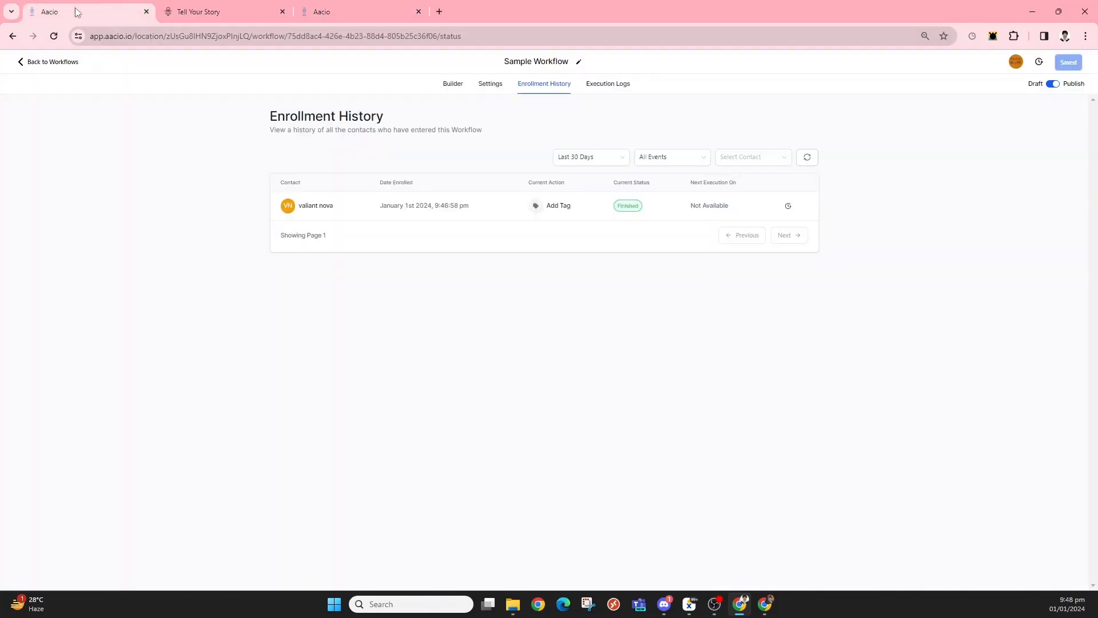
Step: Open the enrolled contact's record and check the tags assigned to it
{"action": "left_click", "coordinate": [323, 211]}
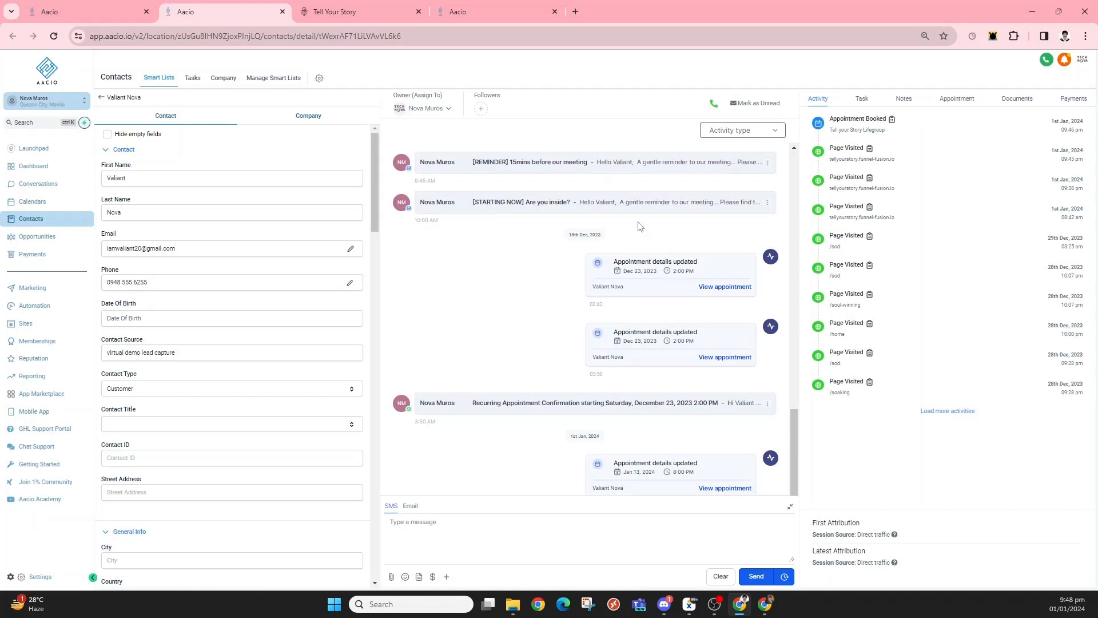
{"action": "scroll", "coordinate": [289, 412], "scroll_direction": "down", "scroll_amount": 4}
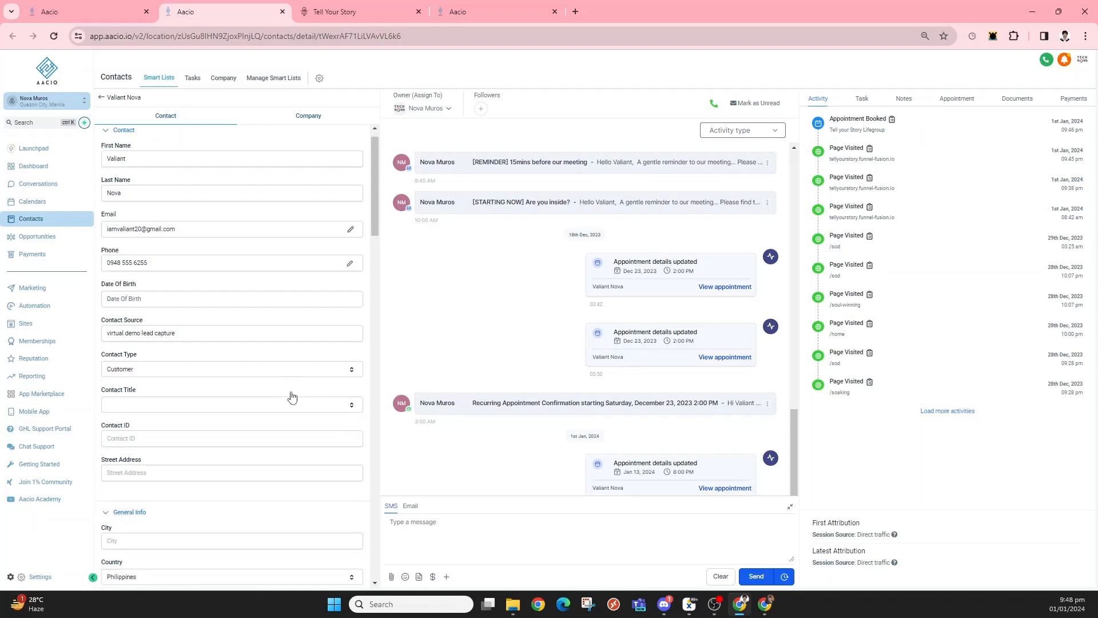
{"action": "scroll", "coordinate": [284, 424], "scroll_direction": "down", "scroll_amount": 10}
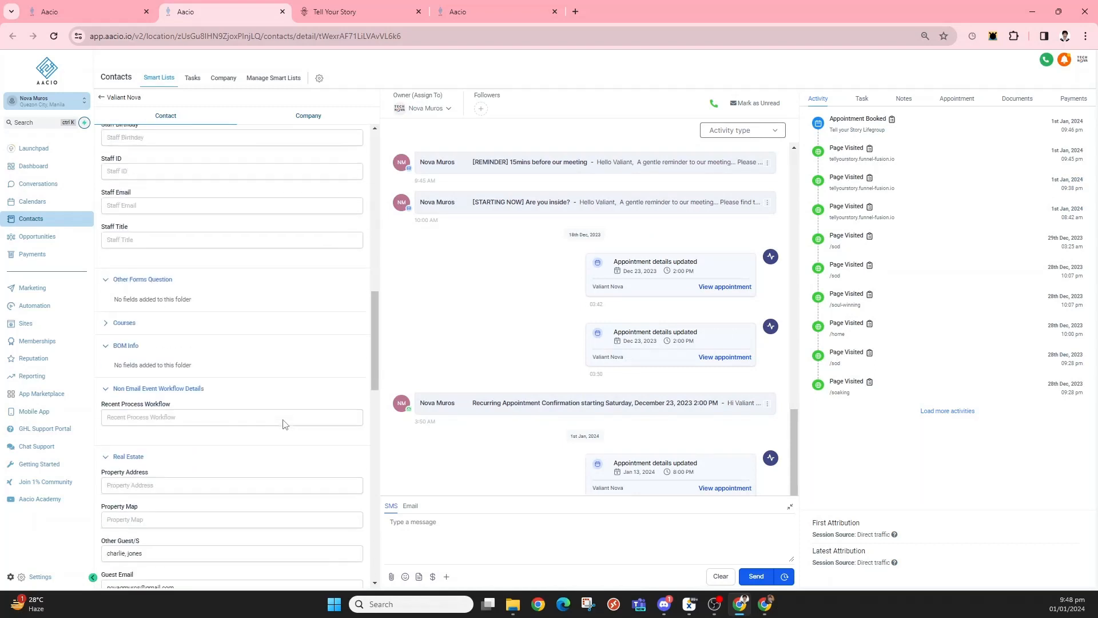
{"action": "scroll", "coordinate": [284, 423], "scroll_direction": "down", "scroll_amount": 4}
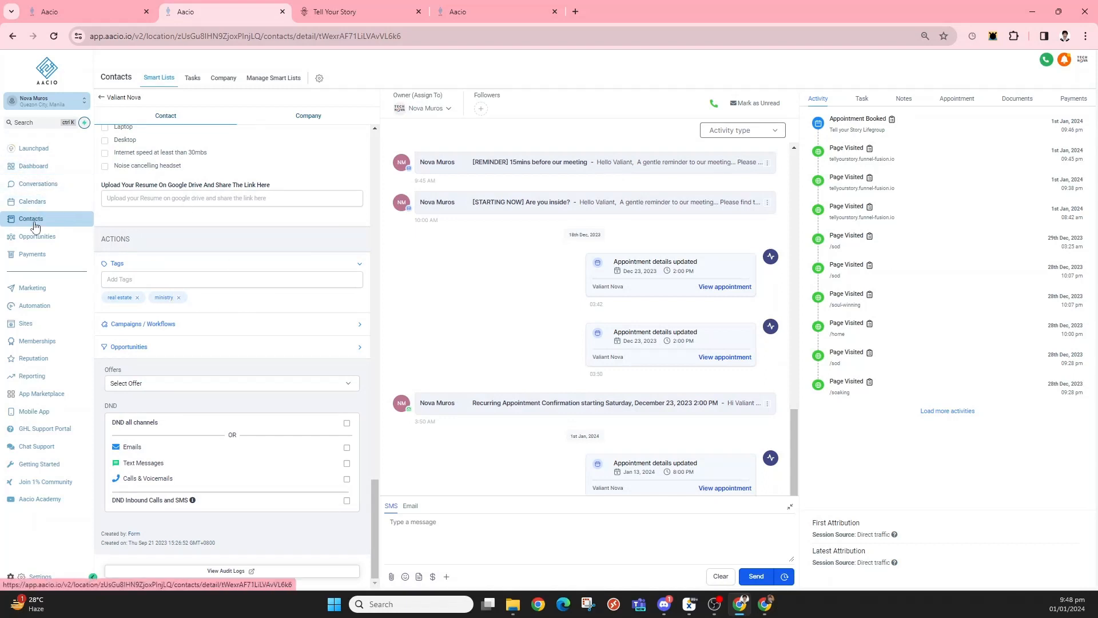
Step: Return to the full contacts list and set up a new filter on the Tag field
{"action": "left_click", "coordinate": [102, 101]}
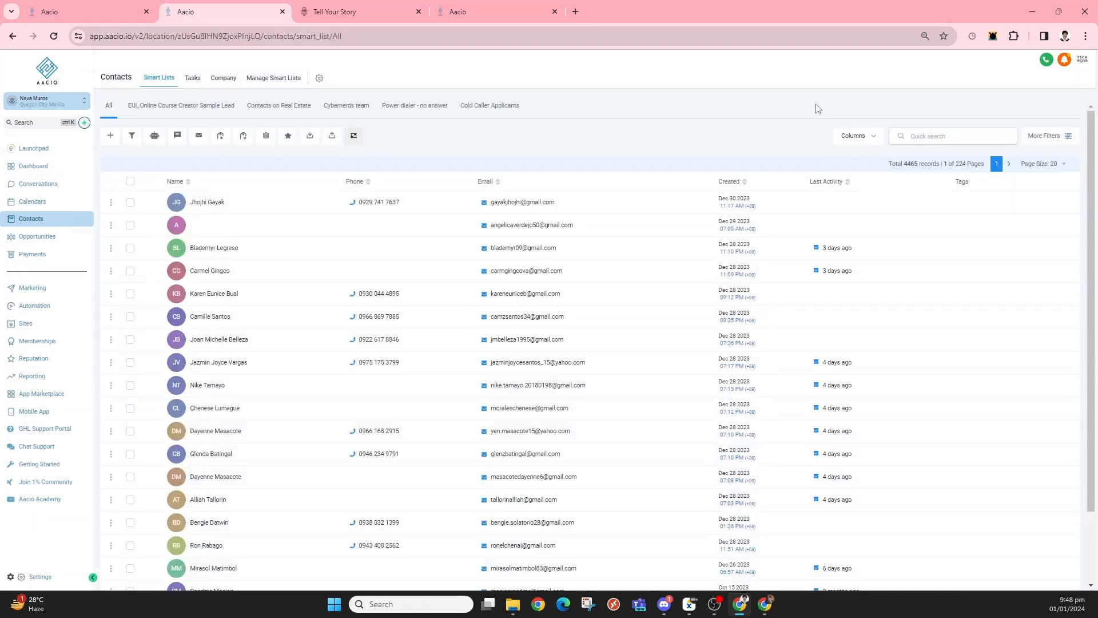
{"action": "left_click", "coordinate": [1068, 139]}
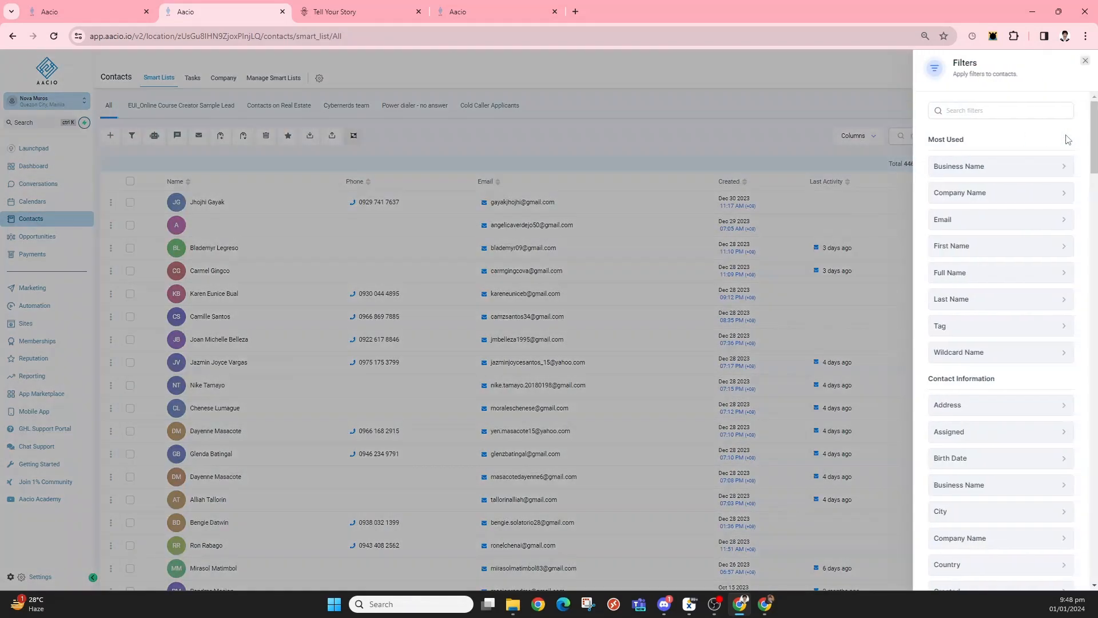
{"action": "left_click", "coordinate": [1008, 108]}
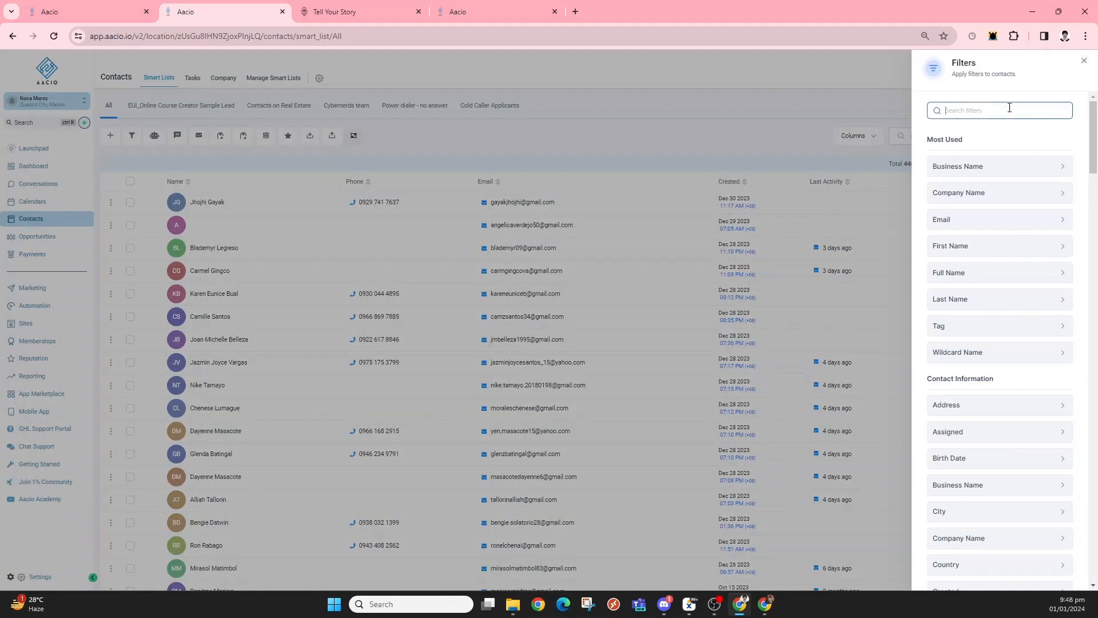
{"action": "type", "text": "tag"}
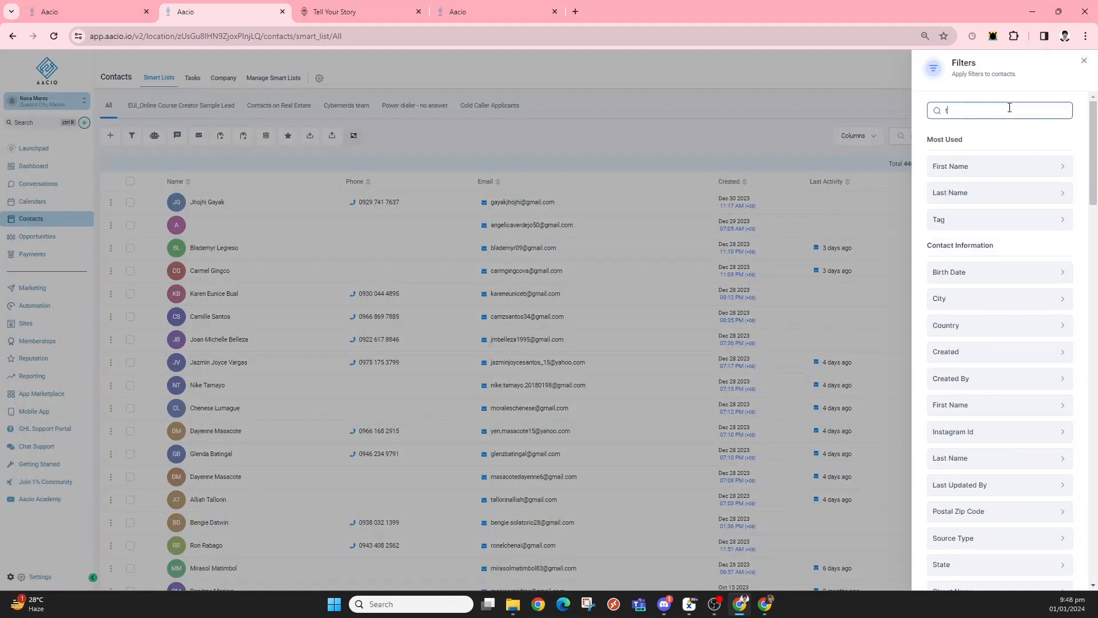
{"action": "left_click", "coordinate": [1053, 167]}
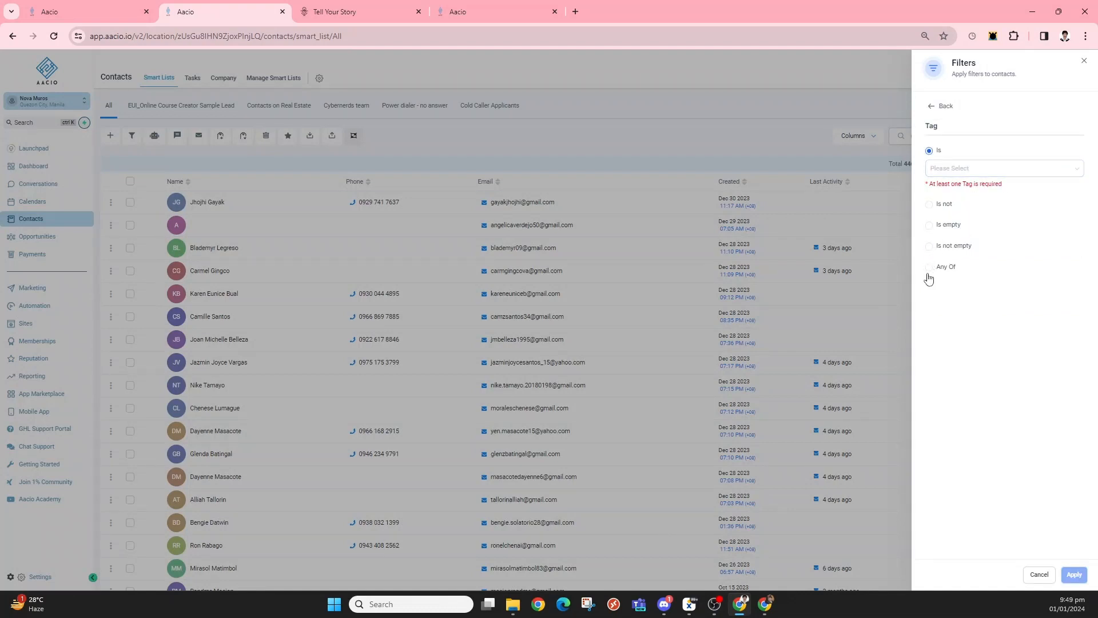
Step: Set the tag condition to Is ministry and apply the filter to the contacts list
{"action": "left_click", "coordinate": [976, 171]}
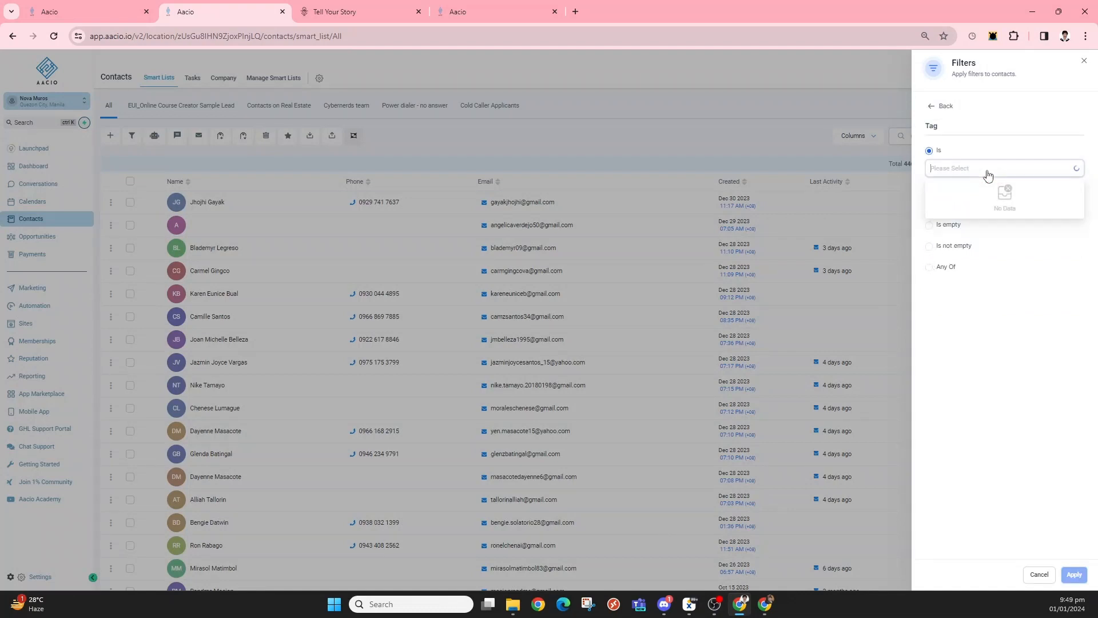
{"action": "type", "text": "ministry"}
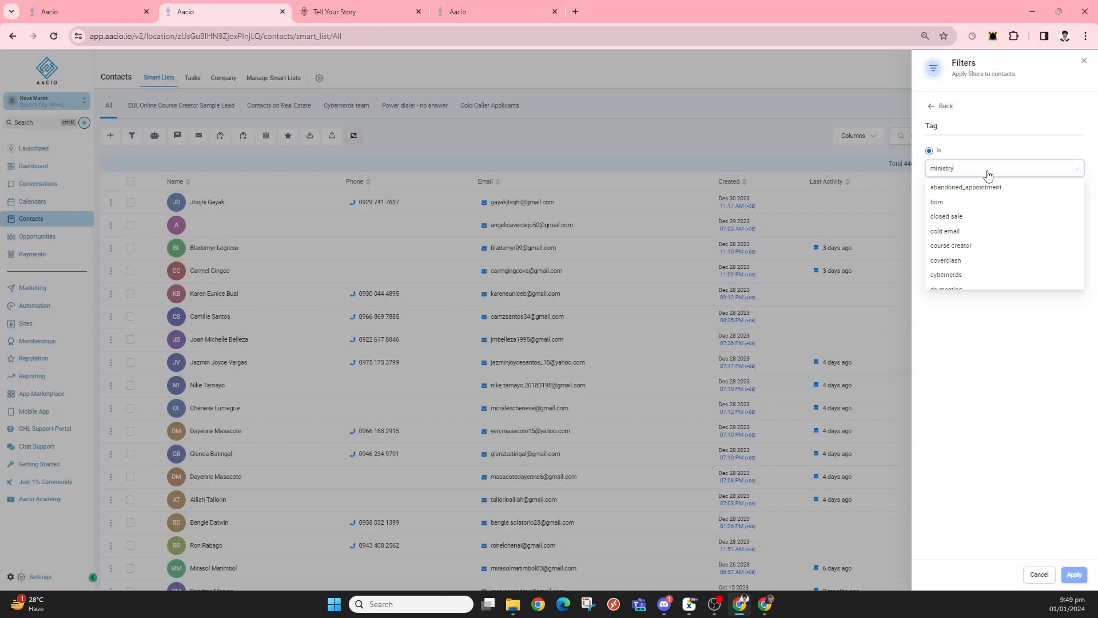
{"action": "left_click", "coordinate": [986, 187]}
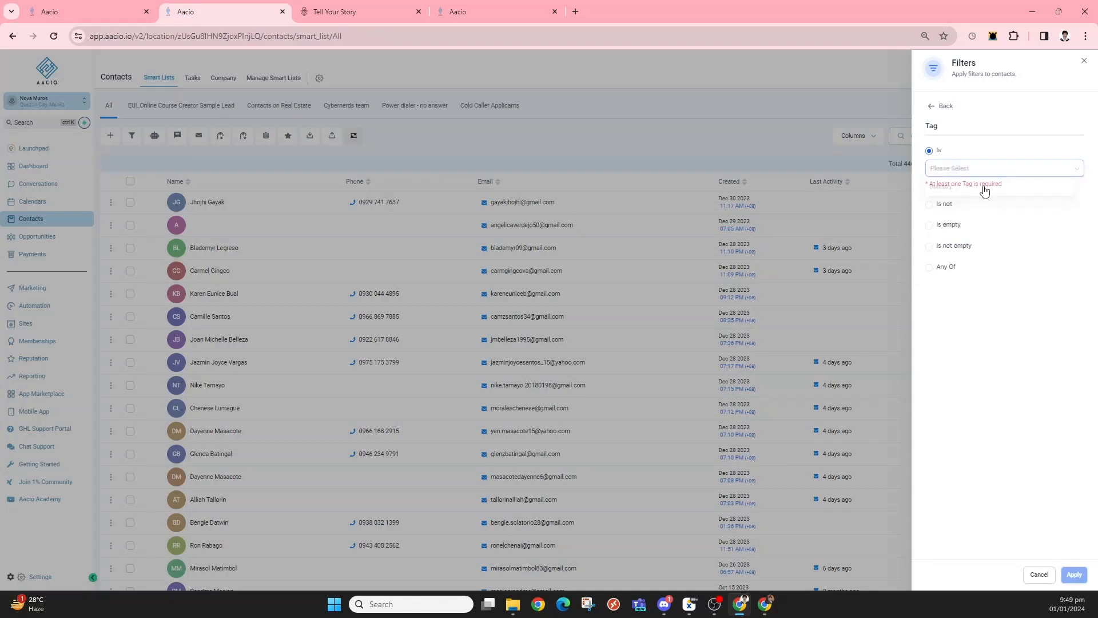
{"action": "left_click", "coordinate": [995, 170]}
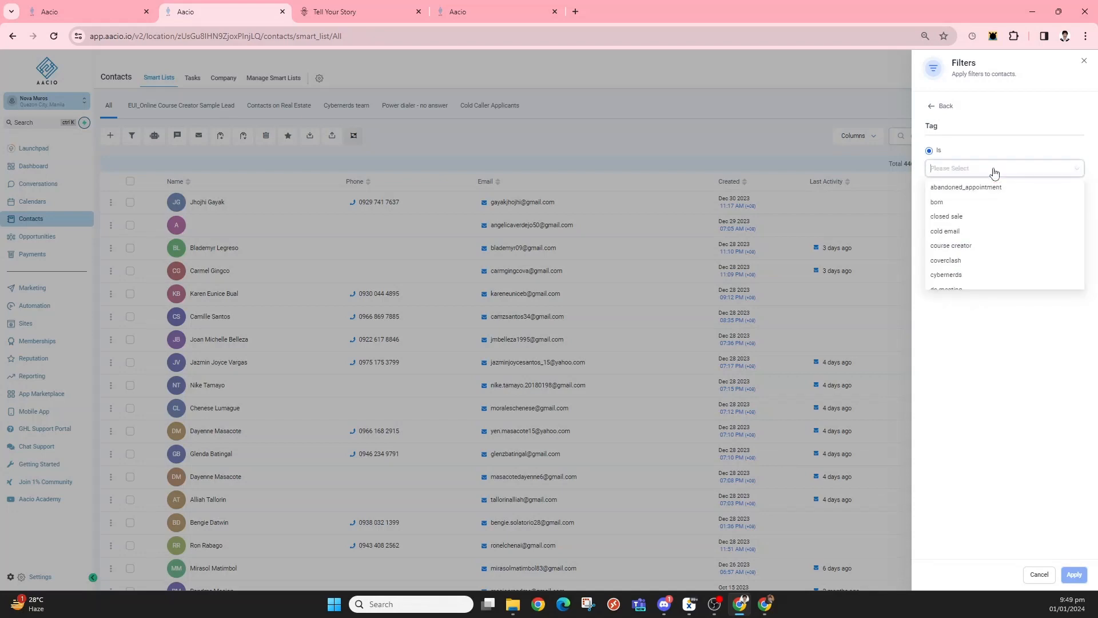
{"action": "type", "text": "ministry"}
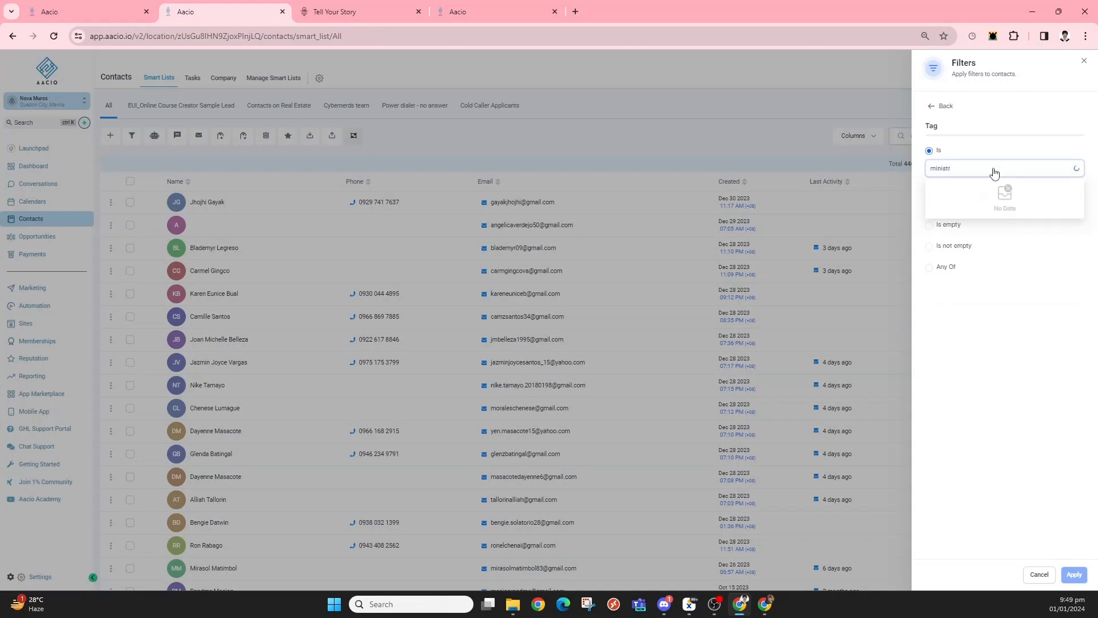
{"action": "left_click", "coordinate": [979, 187]}
{"action": "left_click", "coordinate": [1074, 574]}
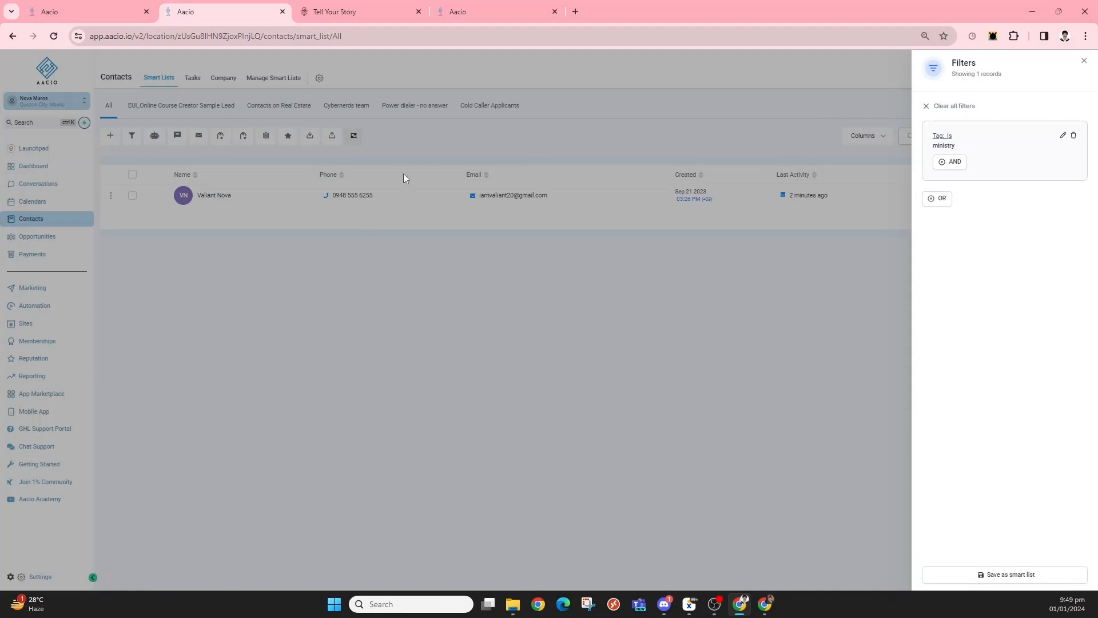
Step: Close the contact filters and review the Sample Workflow's trigger and action in its builder
{"action": "left_click", "coordinate": [579, 327]}
{"action": "left_click", "coordinate": [90, 12]}
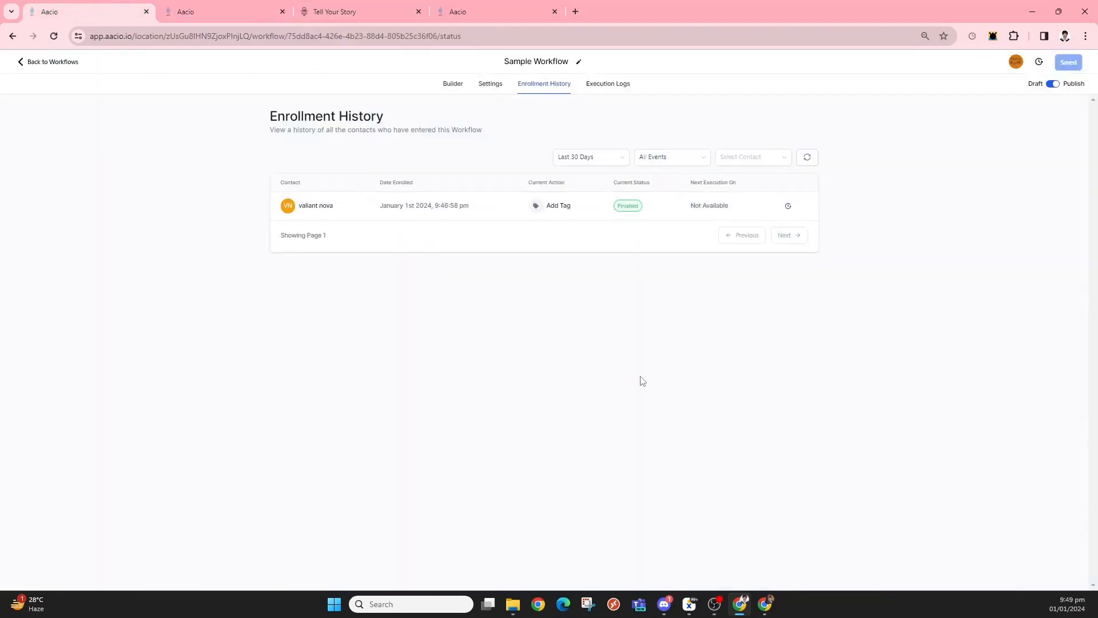
{"action": "left_click", "coordinate": [452, 83]}
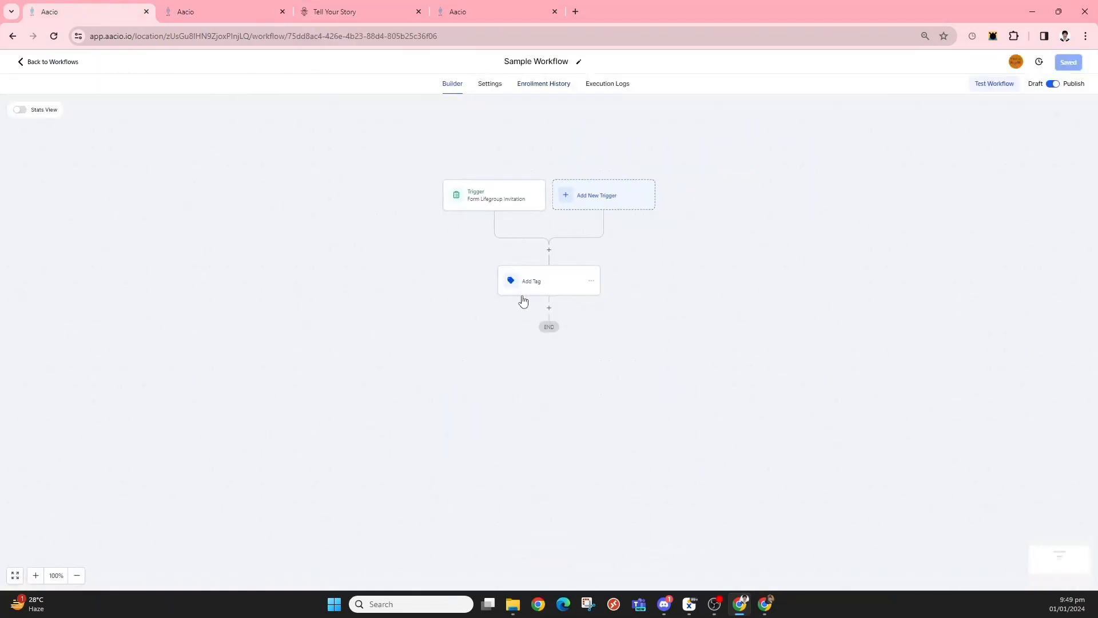
{"action": "left_click", "coordinate": [187, 8]}
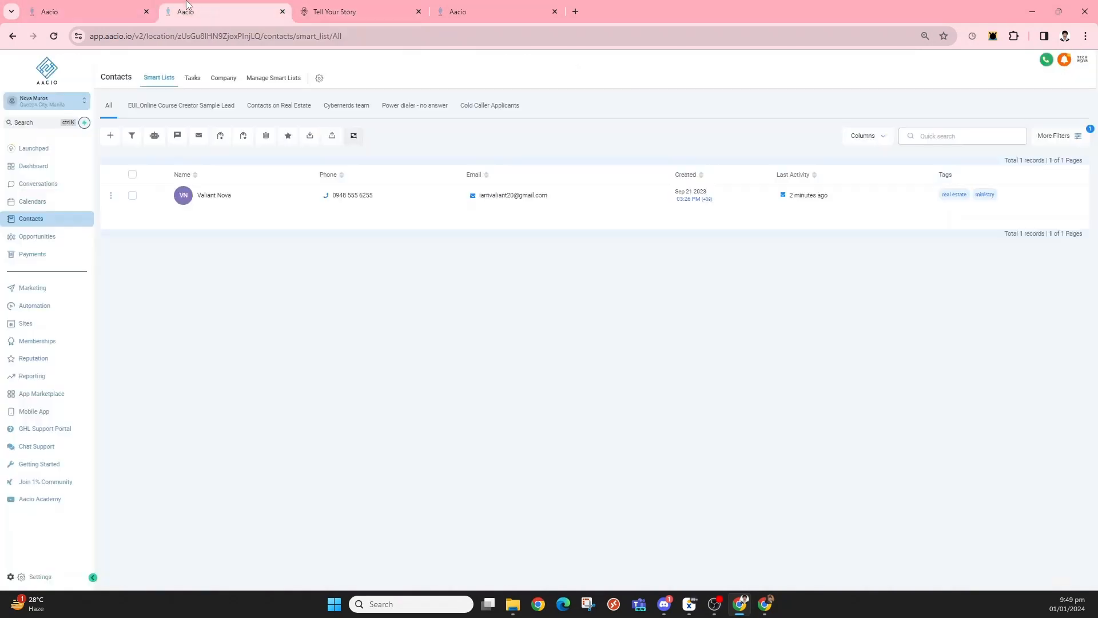
{"action": "left_click", "coordinate": [72, 15]}
Step: Open the custom field folders in the location settings and examine the fields in the Ministry Info folder
{"action": "left_click", "coordinate": [253, 13]}
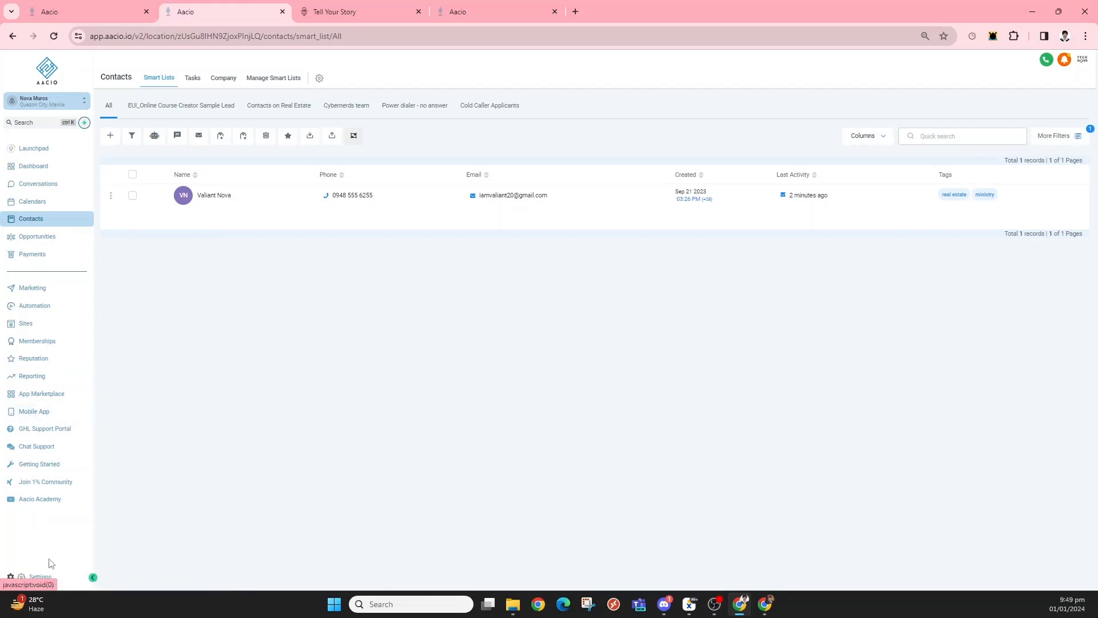
{"action": "left_click", "coordinate": [39, 576]}
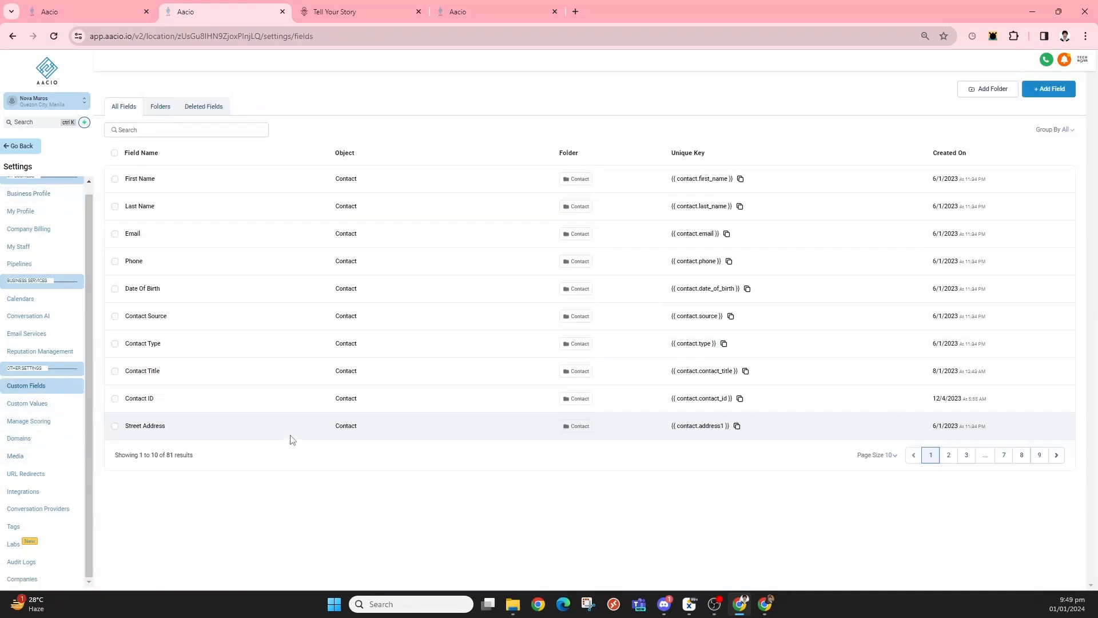
{"action": "left_click", "coordinate": [160, 108]}
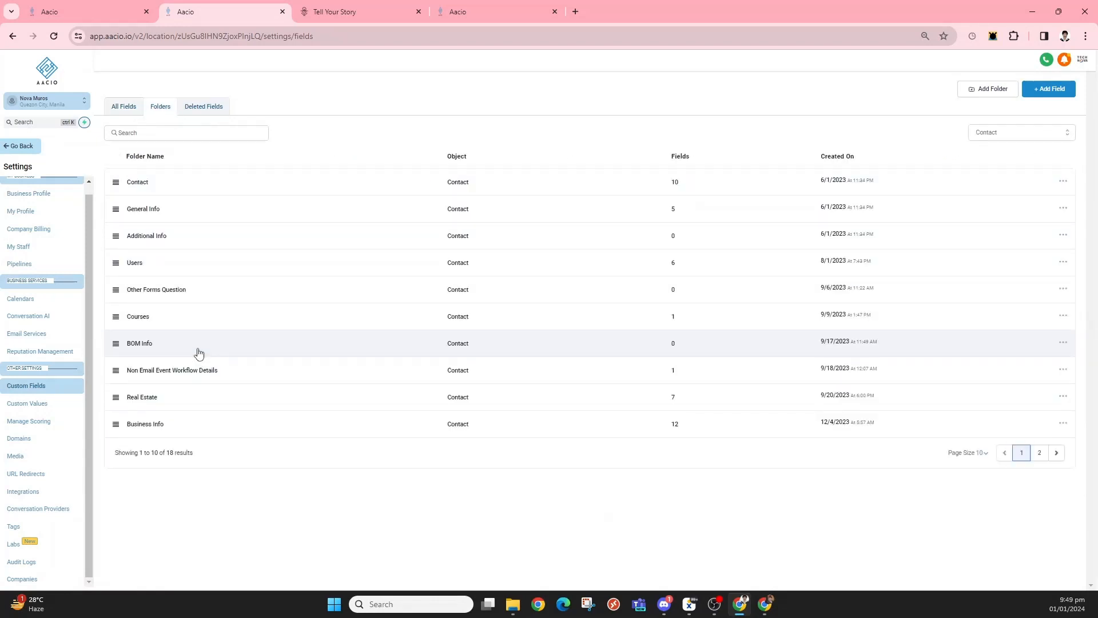
{"action": "left_click", "coordinate": [1057, 453]}
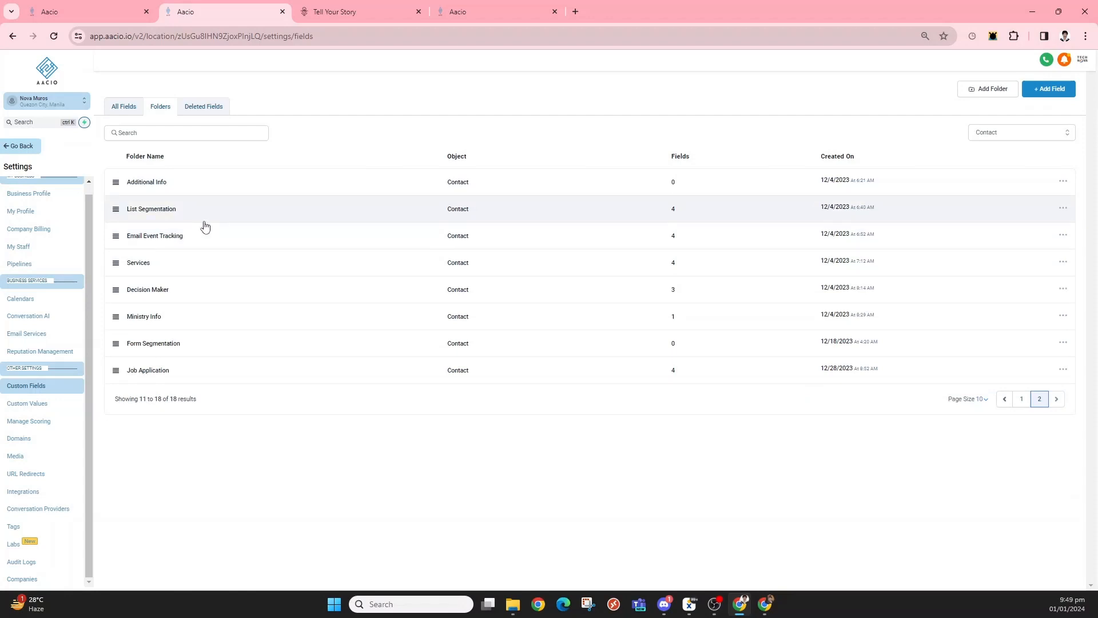
{"action": "left_click", "coordinate": [166, 316]}
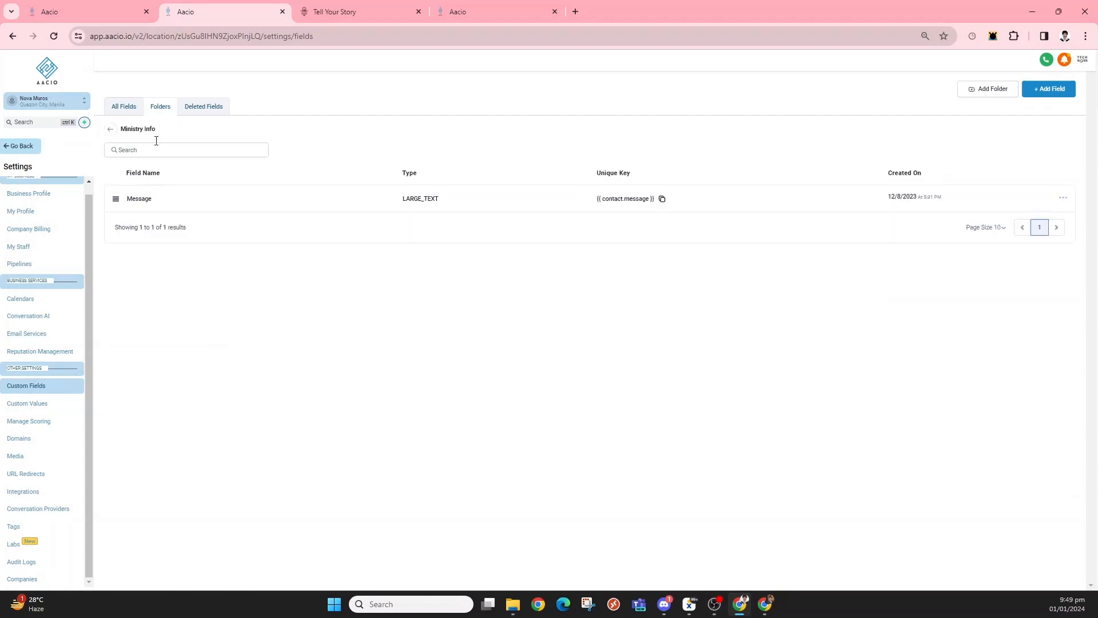
{"action": "left_click", "coordinate": [111, 130]}
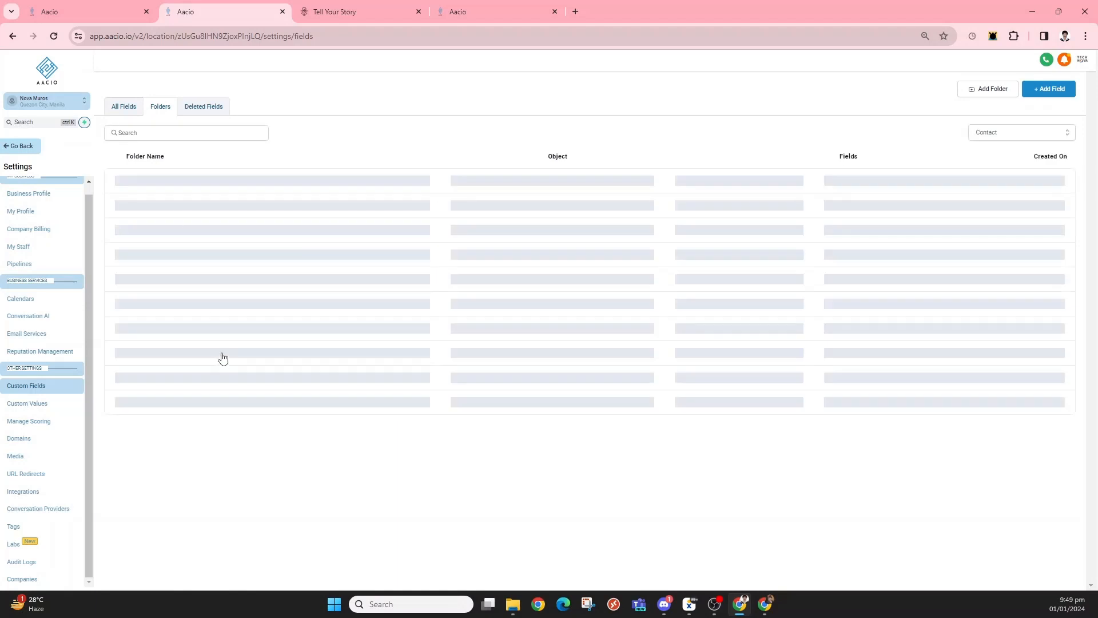
{"action": "left_click", "coordinate": [1057, 455]}
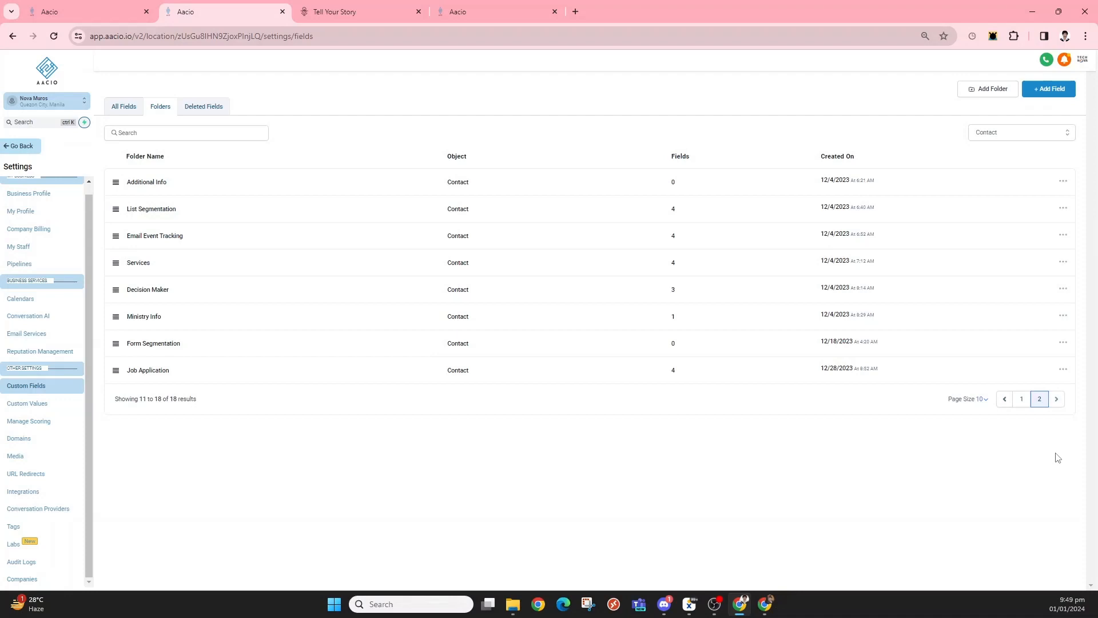
{"action": "left_click", "coordinate": [165, 316]}
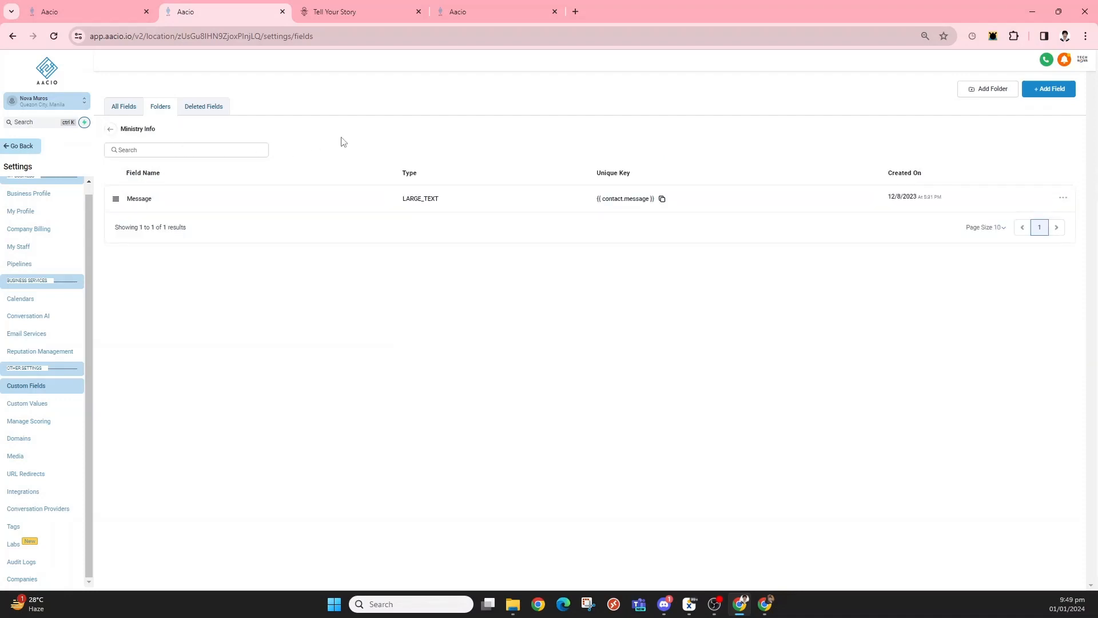
{"action": "left_click", "coordinate": [1048, 93]}
{"action": "left_click", "coordinate": [304, 260]}
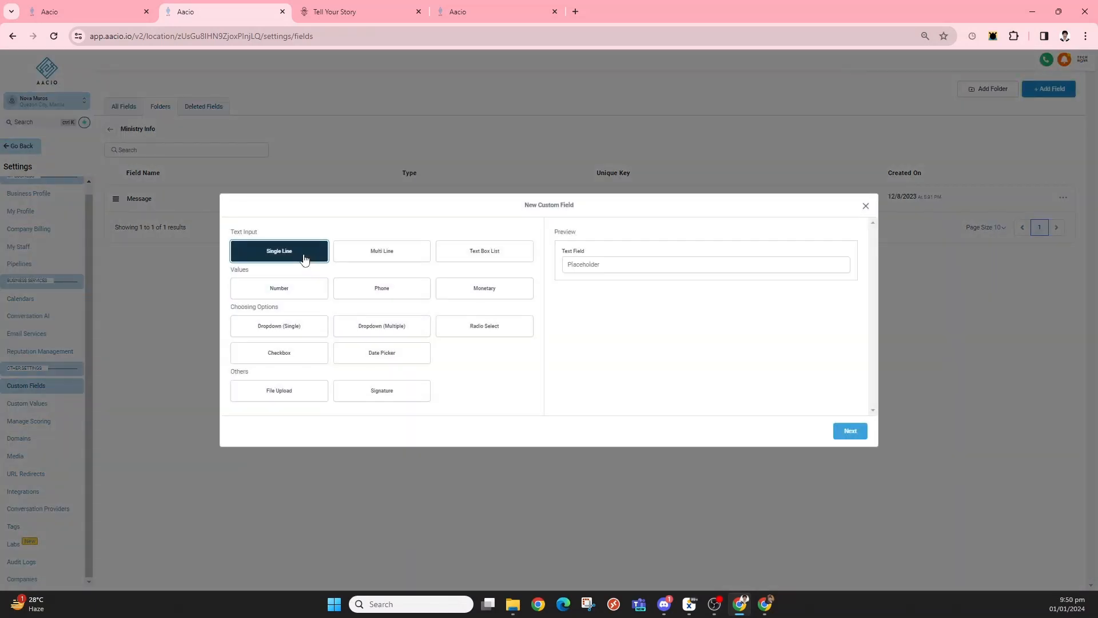
{"action": "left_click", "coordinate": [841, 431]}
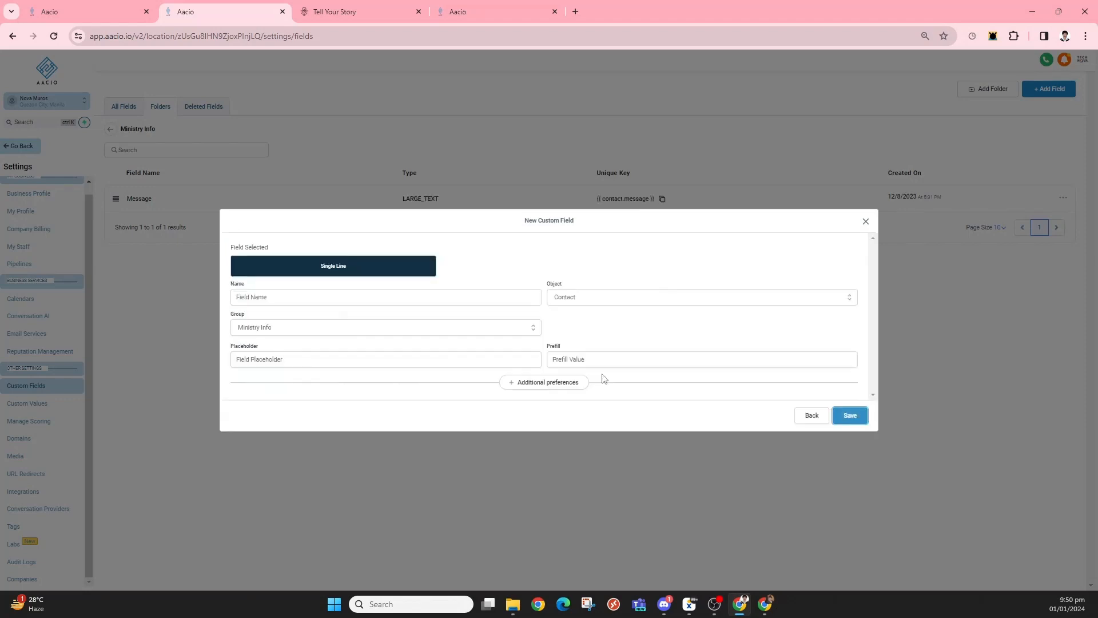
{"action": "left_click", "coordinate": [350, 299]}
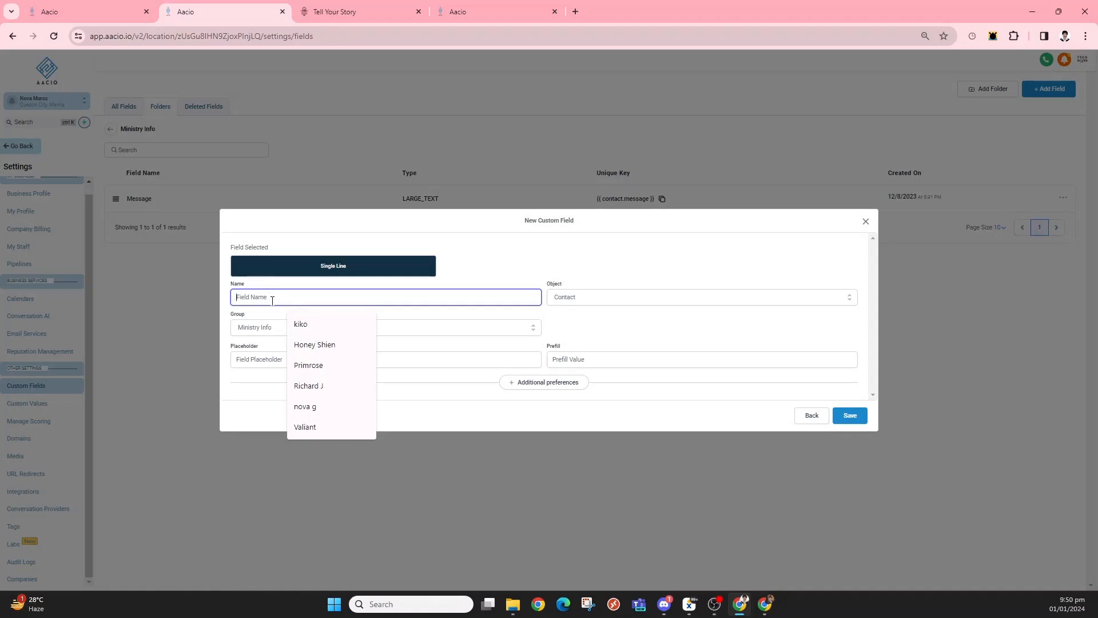
{"action": "type", "text": "Fo"}
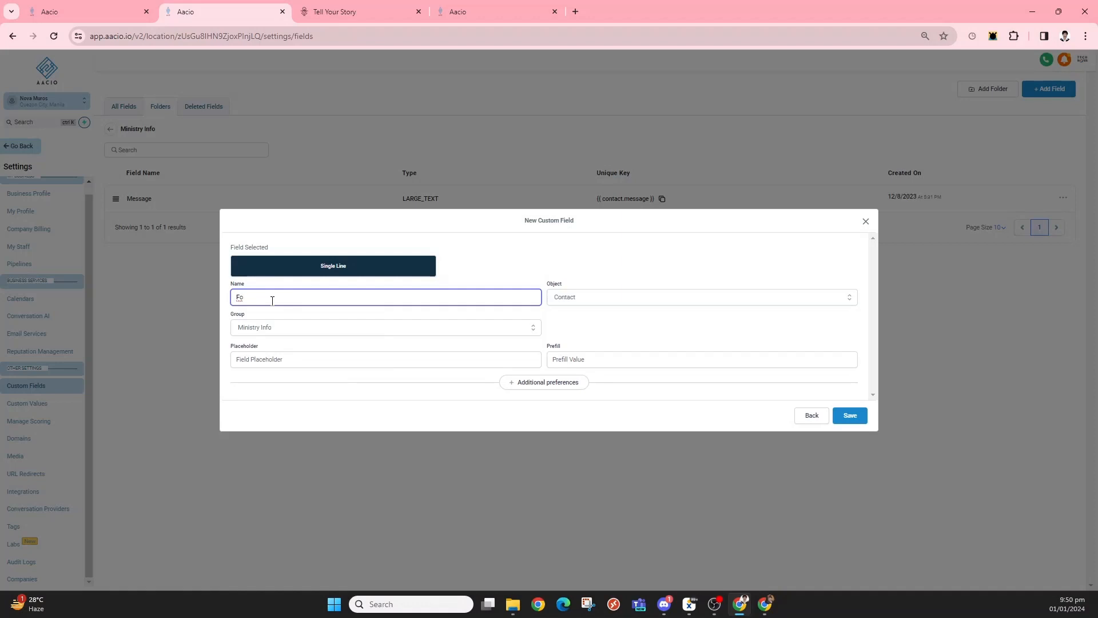
{"action": "left_click", "coordinate": [812, 417]}
{"action": "left_click", "coordinate": [865, 208]}
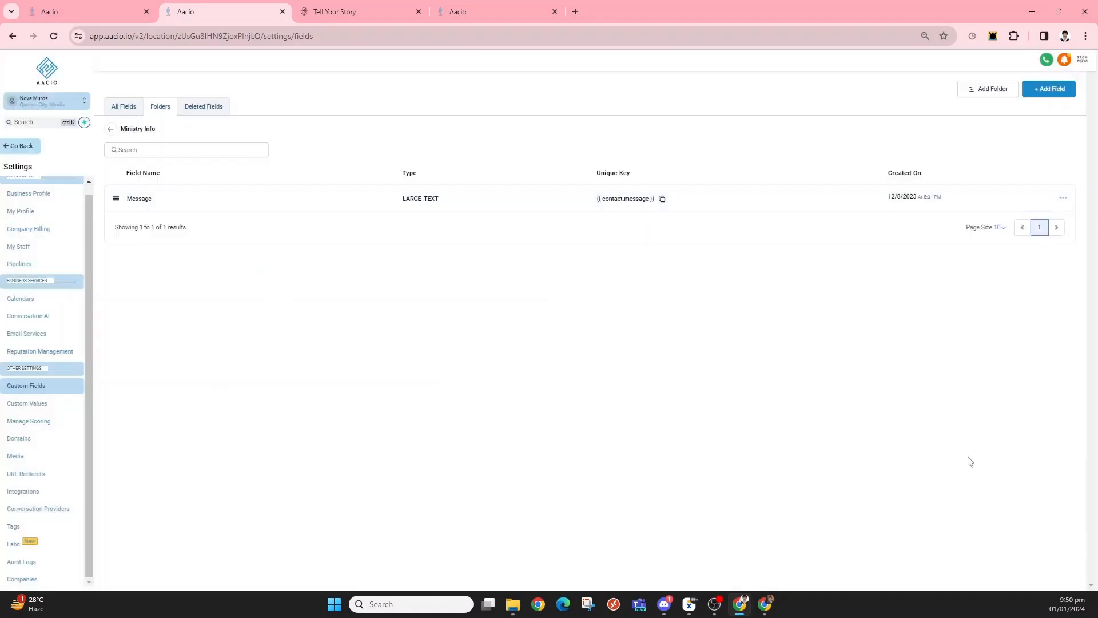
Step: Return to the folder list and create a custom field folder named Forms Filled Out for the Contact object
{"action": "left_click", "coordinate": [111, 132]}
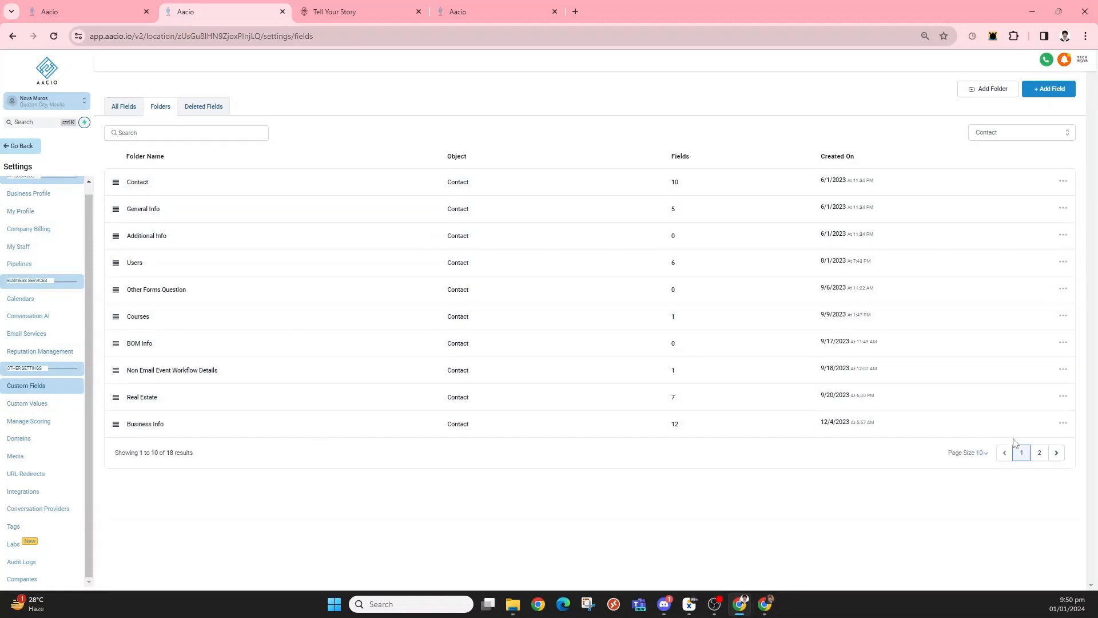
{"action": "left_click", "coordinate": [1057, 453]}
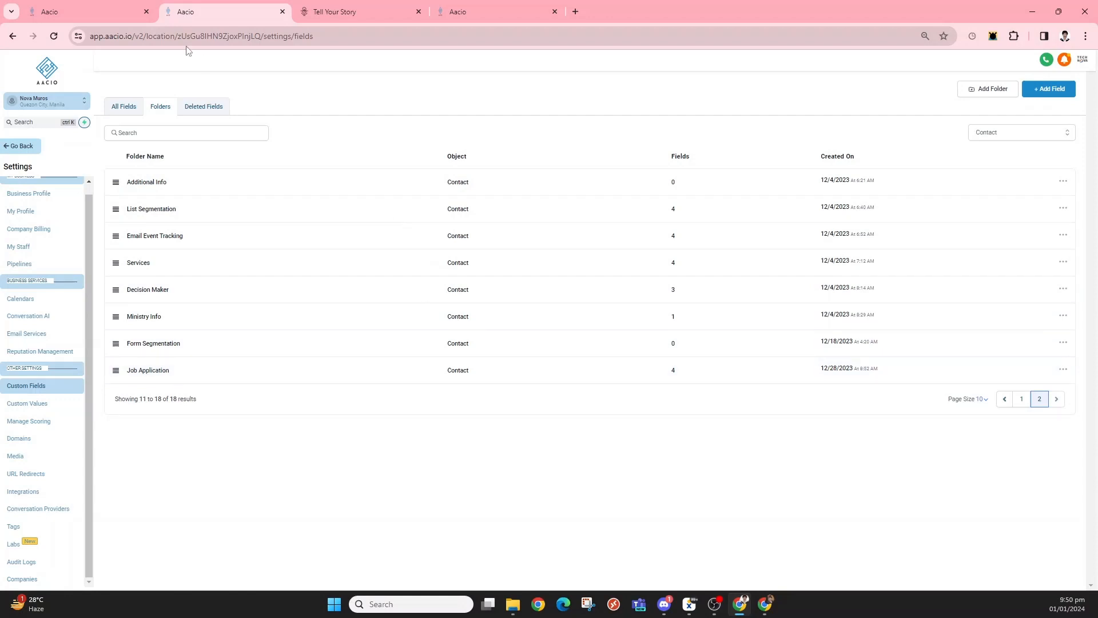
{"action": "left_click", "coordinate": [986, 90]}
{"action": "left_click", "coordinate": [511, 303]}
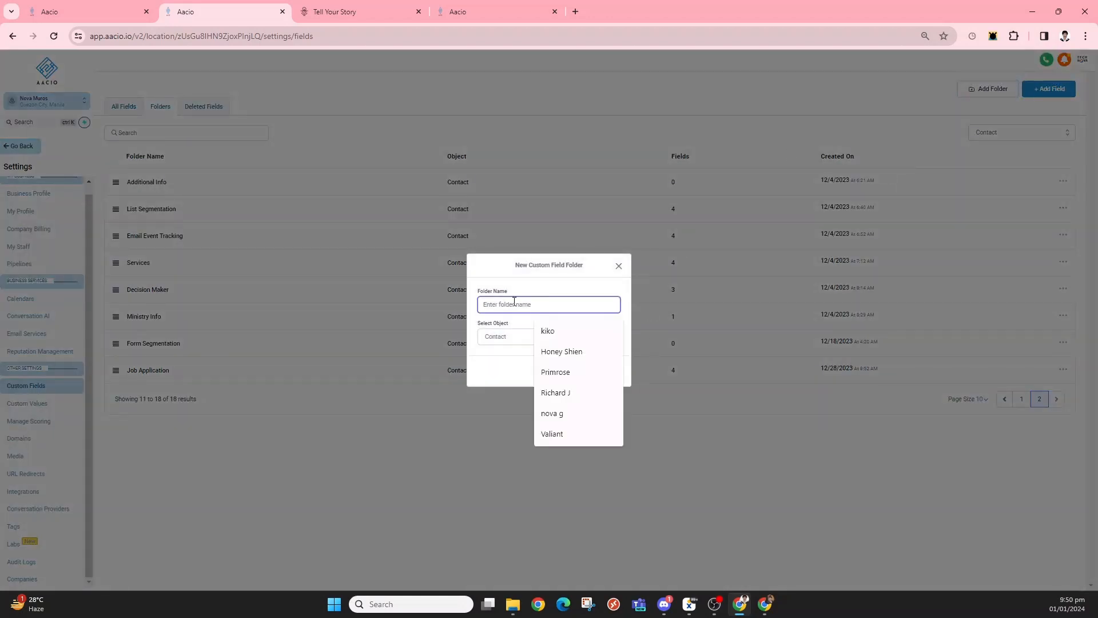
{"action": "type", "text": "Fr"}
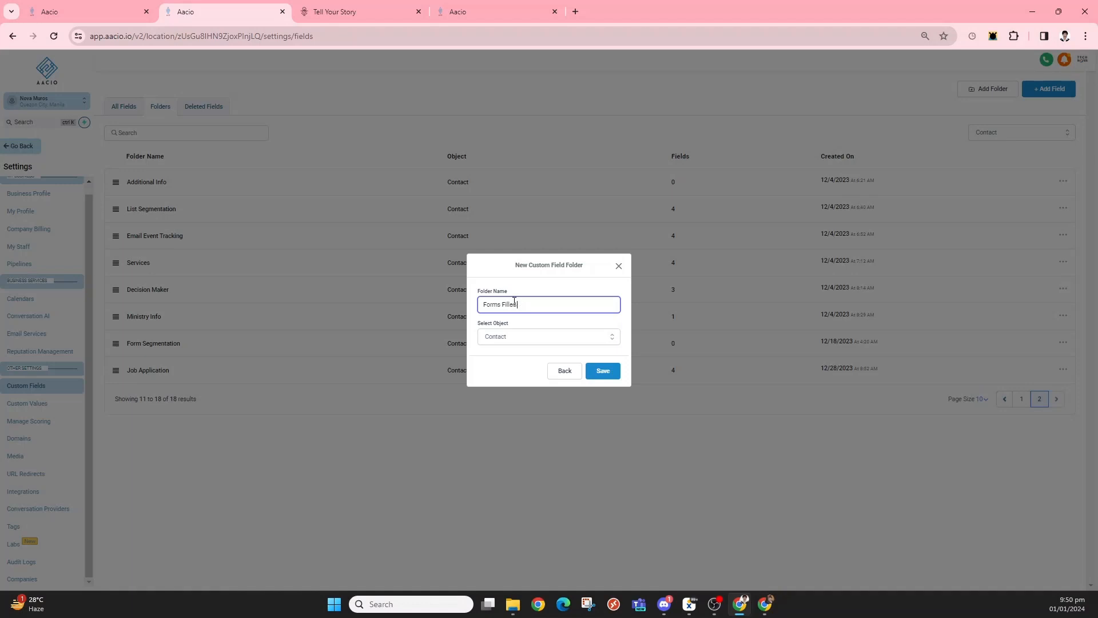
{"action": "type", "text": "Out"}
{"action": "key", "text": "Return"}
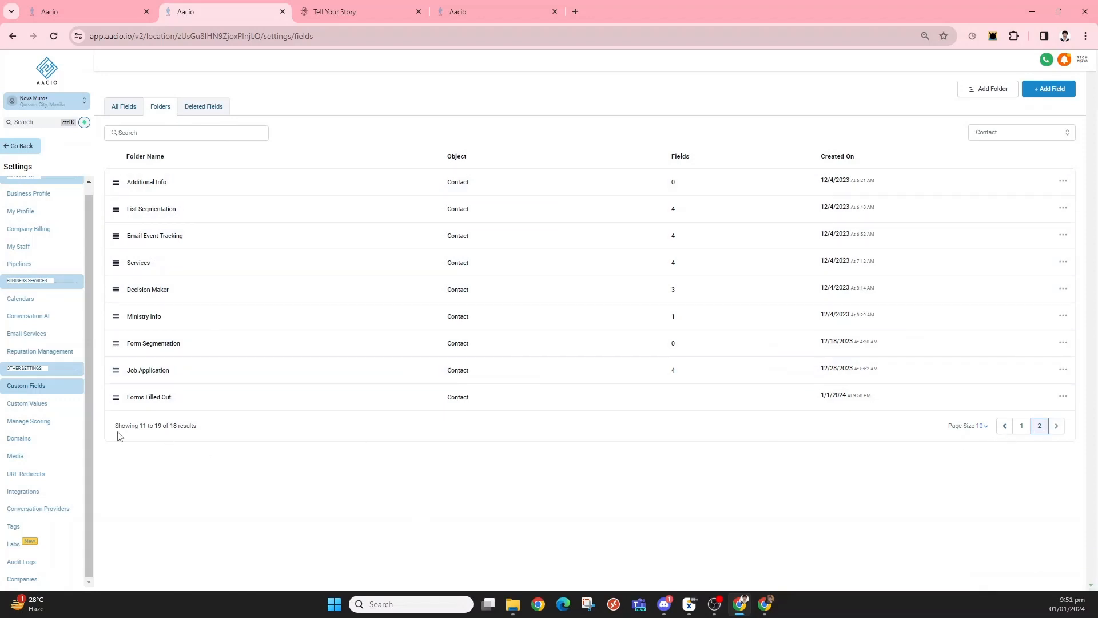
Step: Start a new custom field of type Dropdown (Multiple) inside the Forms Filled Out folder
{"action": "left_click", "coordinate": [152, 395]}
{"action": "left_click", "coordinate": [1049, 88]}
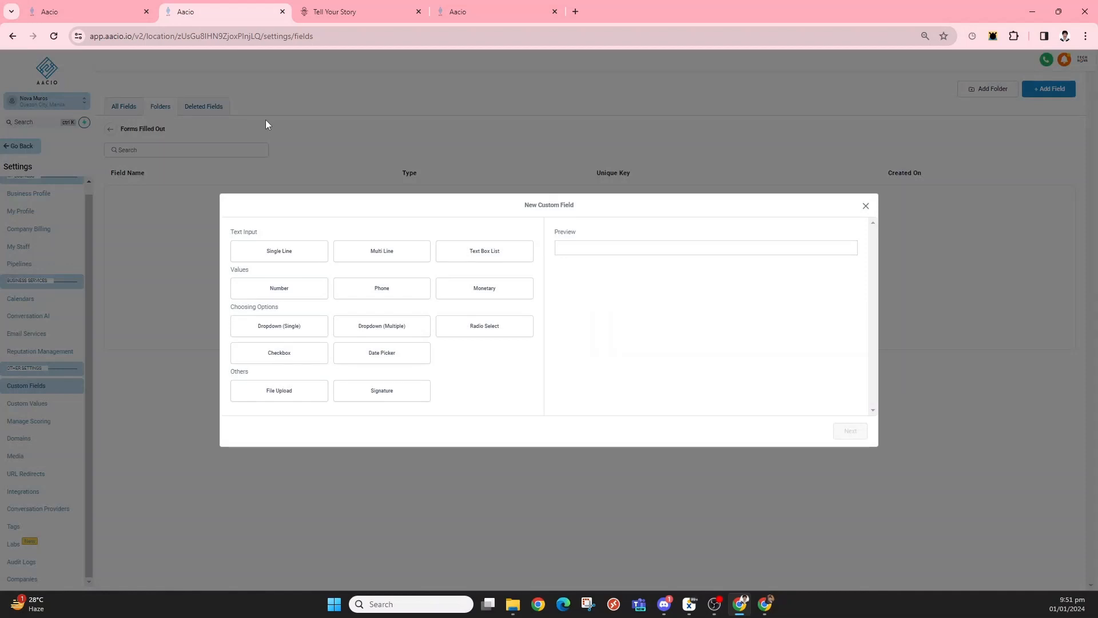
{"action": "left_click", "coordinate": [286, 257]}
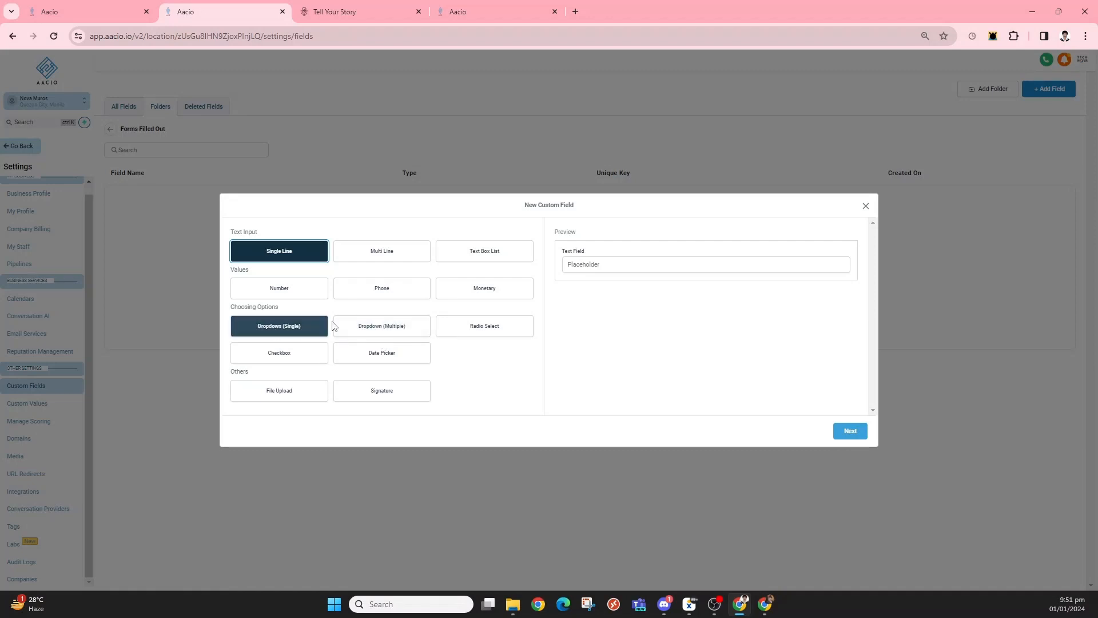
{"action": "left_click", "coordinate": [382, 336]}
{"action": "left_click", "coordinate": [603, 264]}
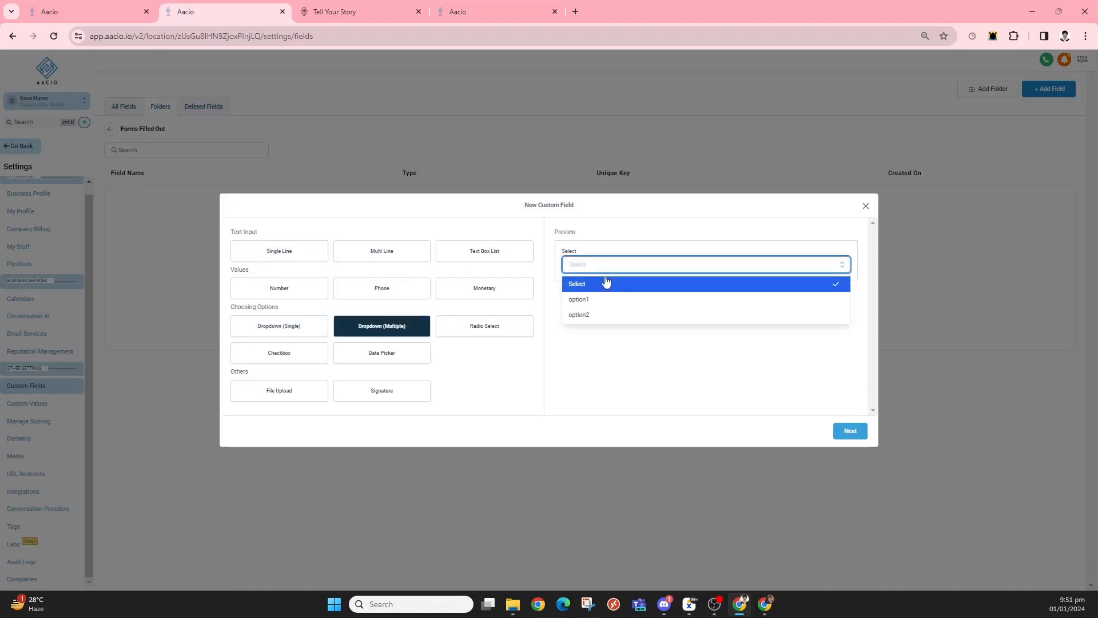
{"action": "left_click", "coordinate": [683, 371]}
{"action": "left_click", "coordinate": [844, 435]}
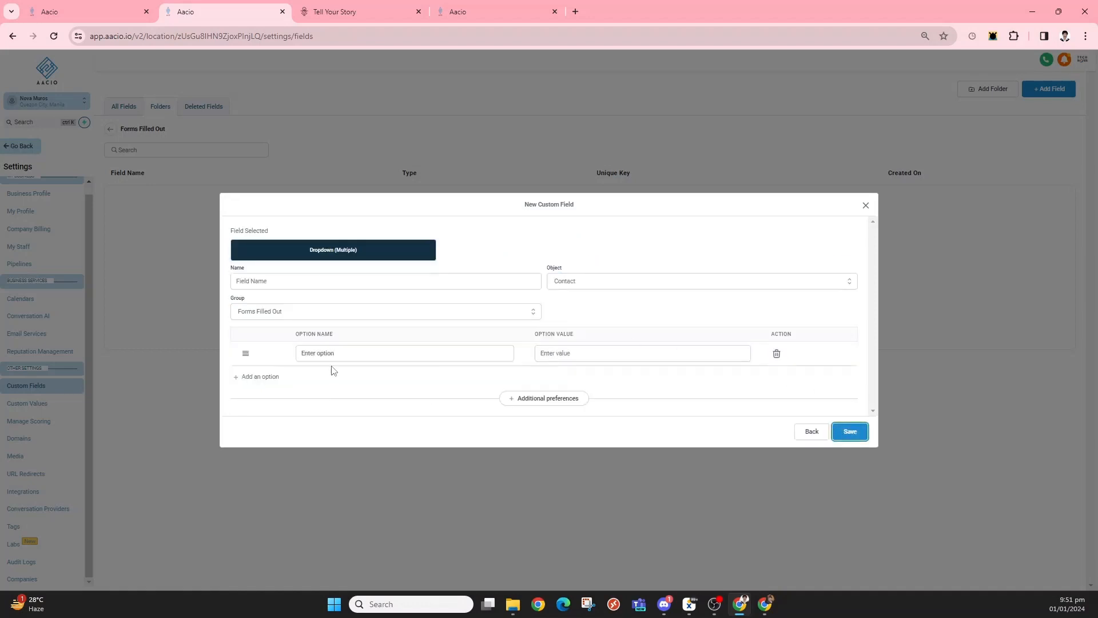
Step: Name the new dropdown field Forms submitted
{"action": "left_click", "coordinate": [392, 350]}
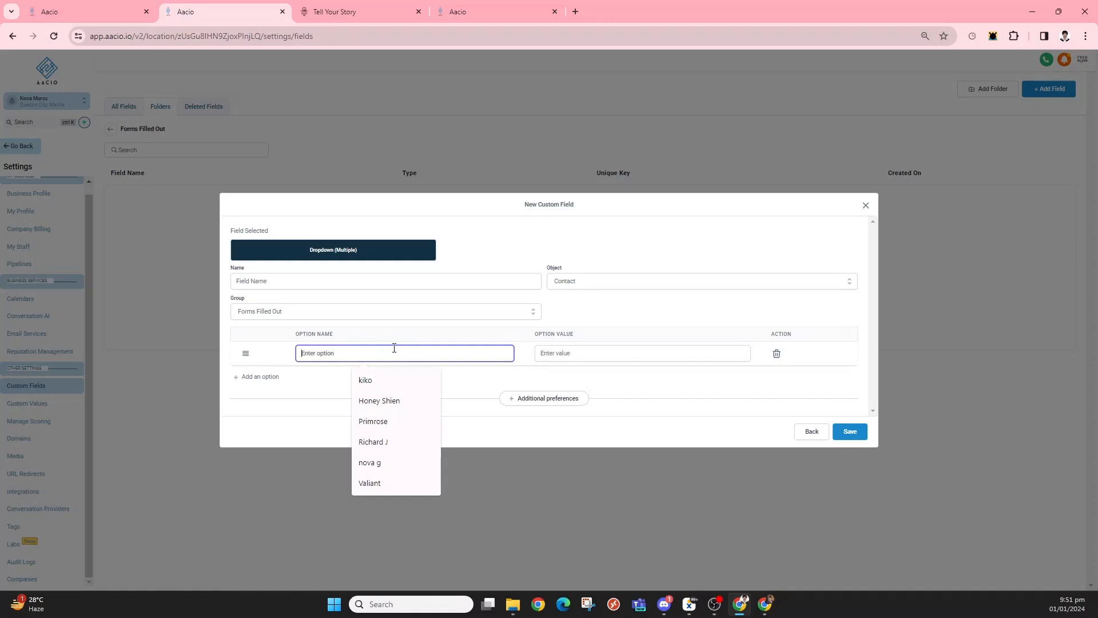
{"action": "left_click", "coordinate": [322, 279]}
{"action": "type", "text": "Forms"}
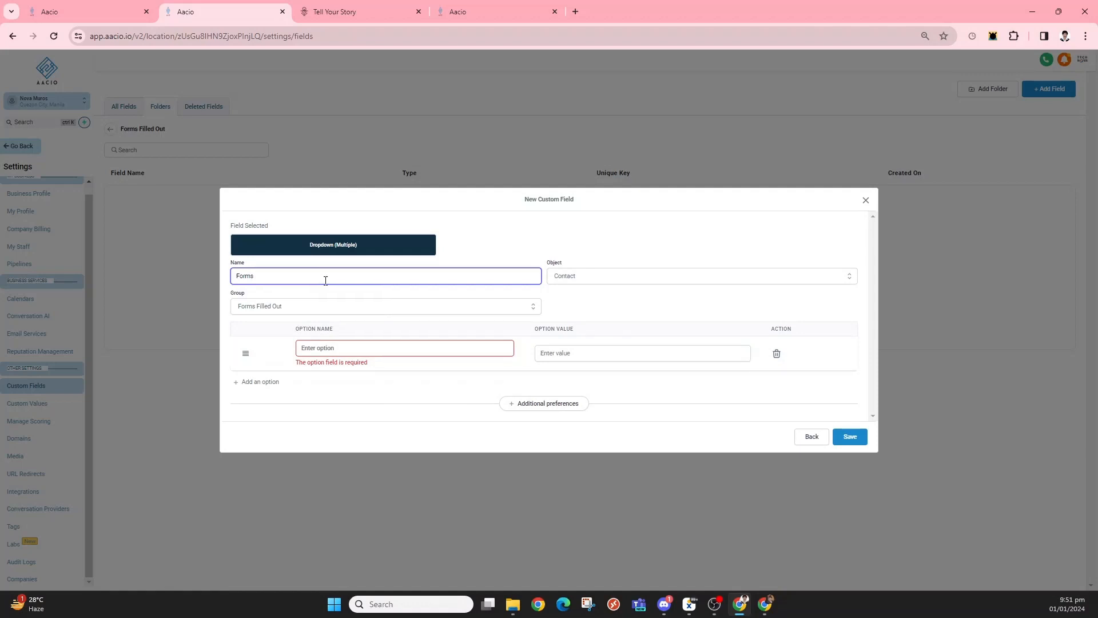
{"action": "type", "text": "submitted"}
Step: Enter Tellyourstory as the field's first option and save the custom field
{"action": "left_click", "coordinate": [338, 347]}
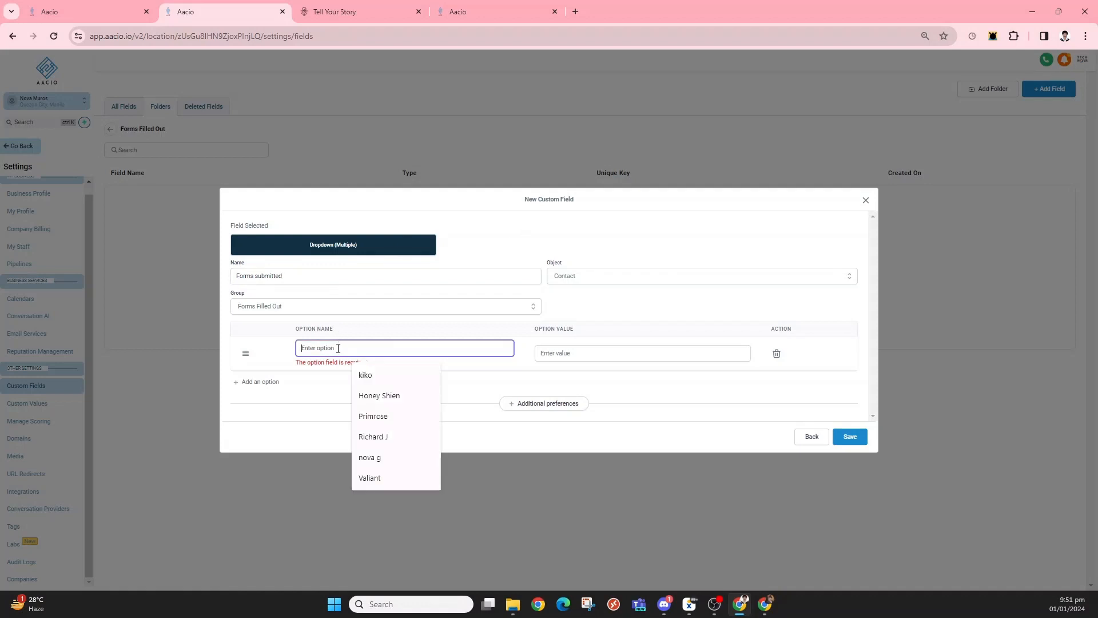
{"action": "type", "text": "T"}
{"action": "key", "text": "BackSpace"}
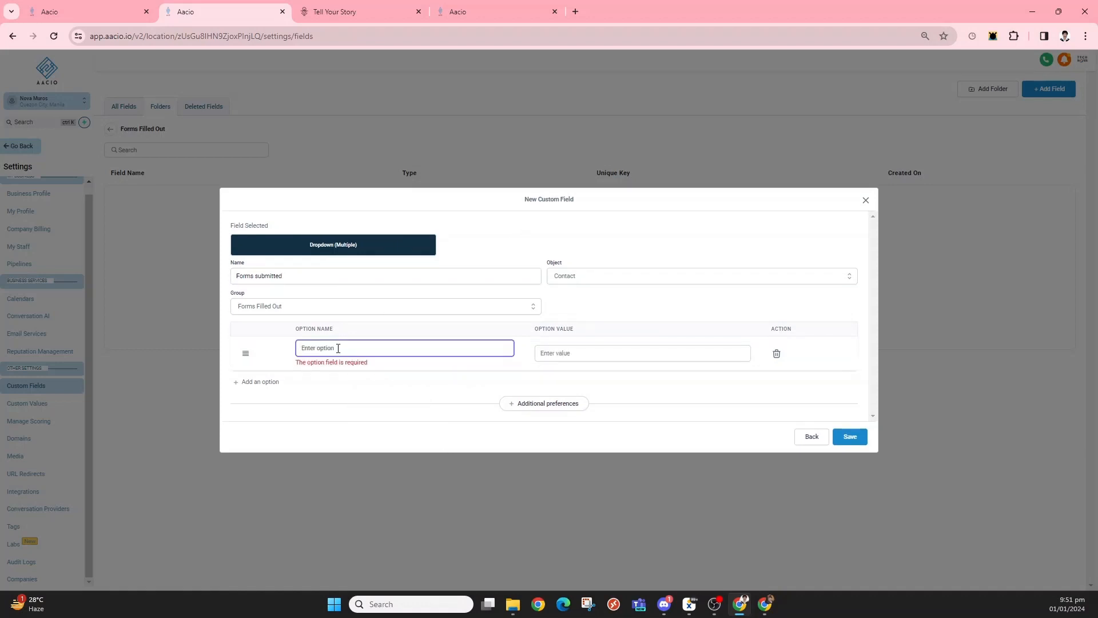
{"action": "left_click", "coordinate": [493, 10]}
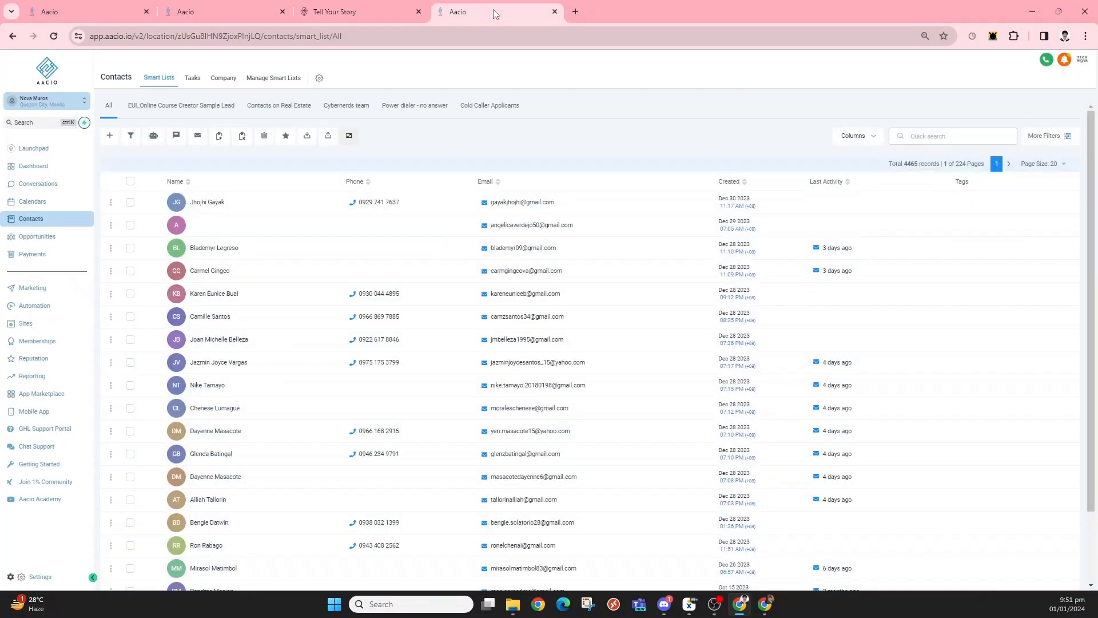
{"action": "left_click", "coordinate": [207, 11]}
{"action": "left_click", "coordinate": [355, 349]}
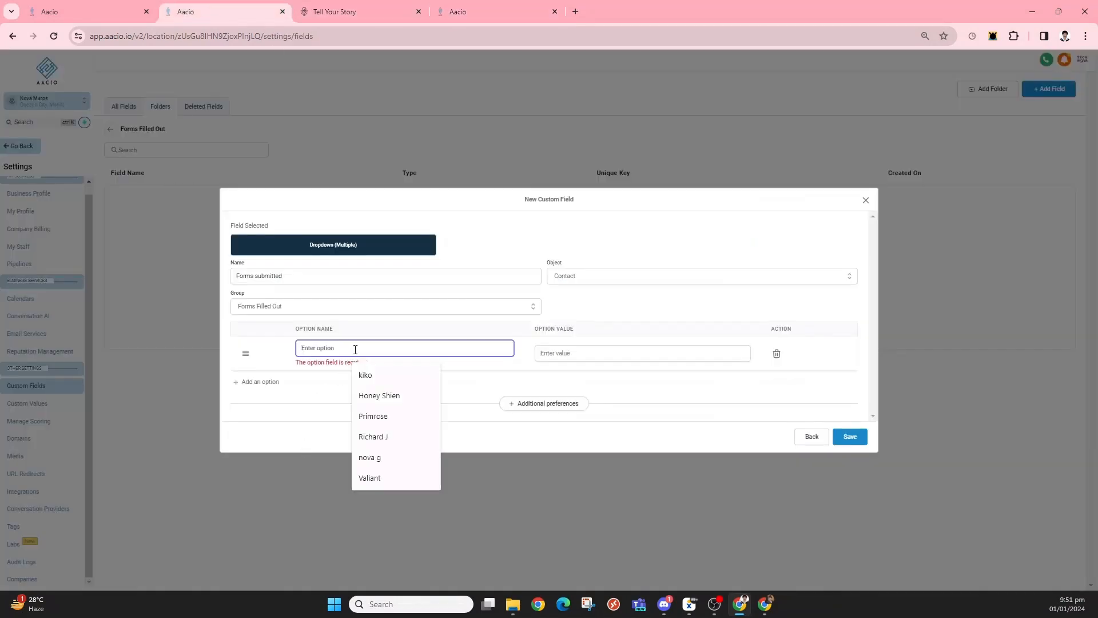
{"action": "type", "text": "Tel"}
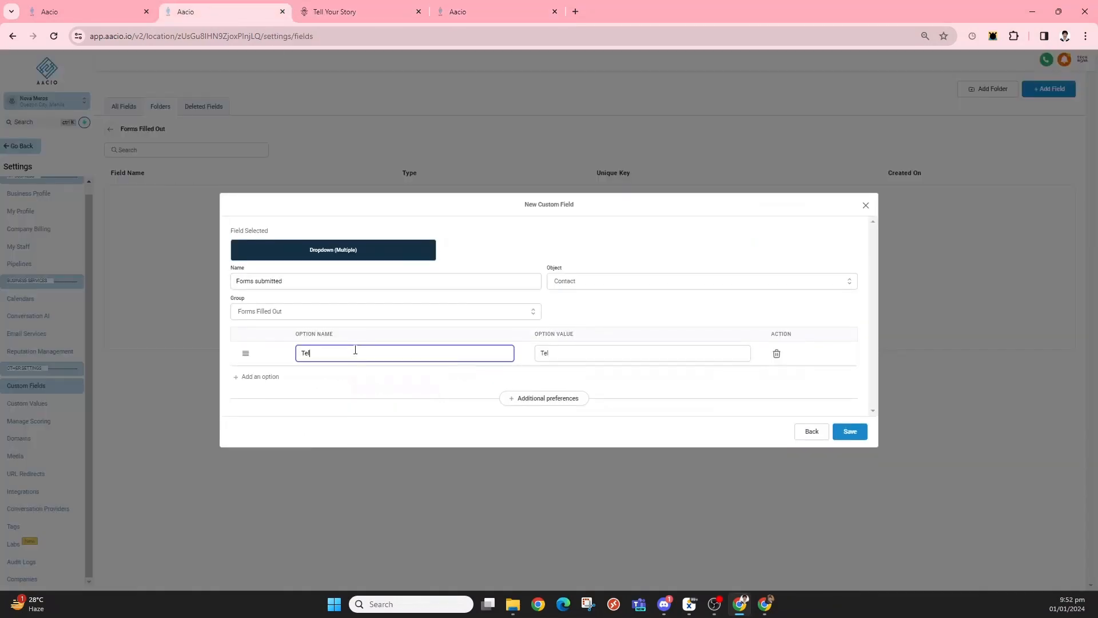
{"action": "type", "text": "lyourstory"}
{"action": "left_click", "coordinate": [850, 435]}
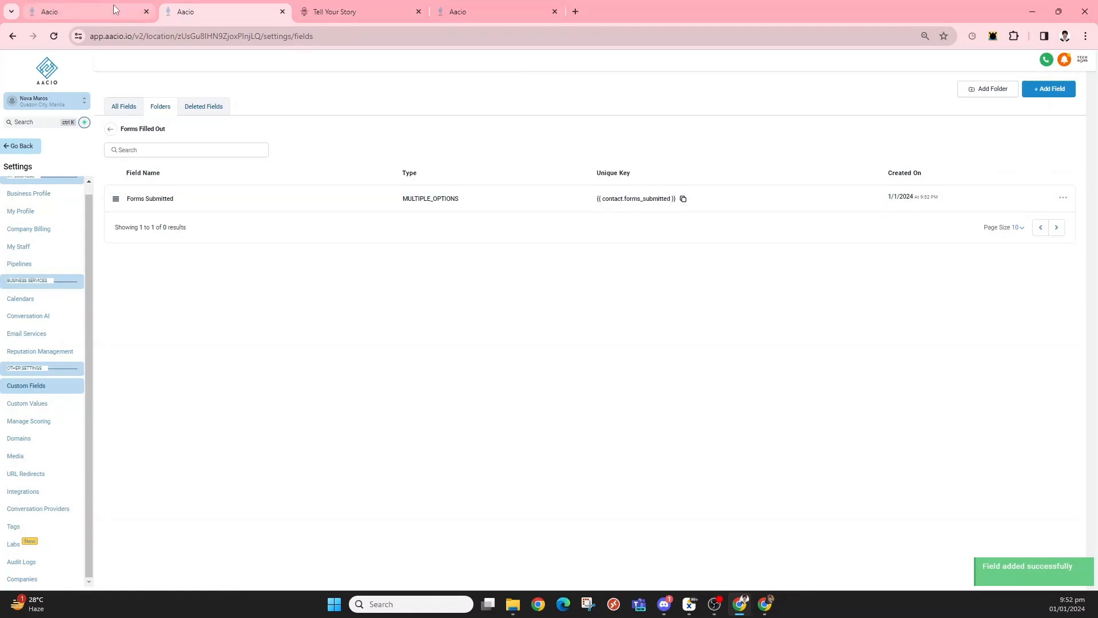
Step: Return to the Sample Workflow and reload its builder page
{"action": "left_click", "coordinate": [60, 8]}
{"action": "left_click", "coordinate": [216, 36]}
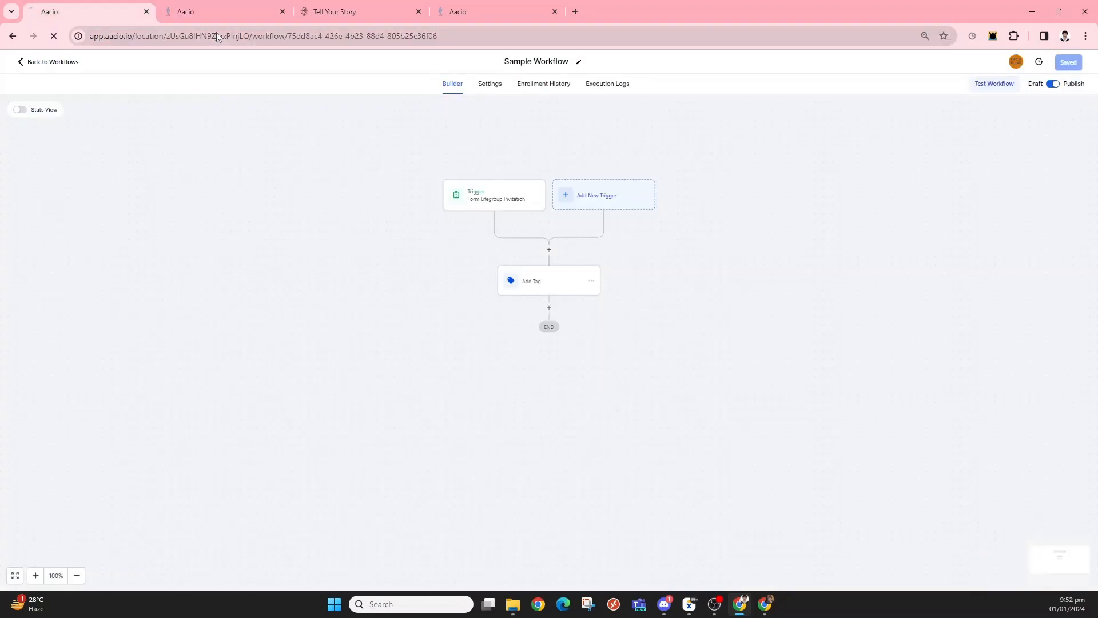
{"action": "key", "text": "Return"}
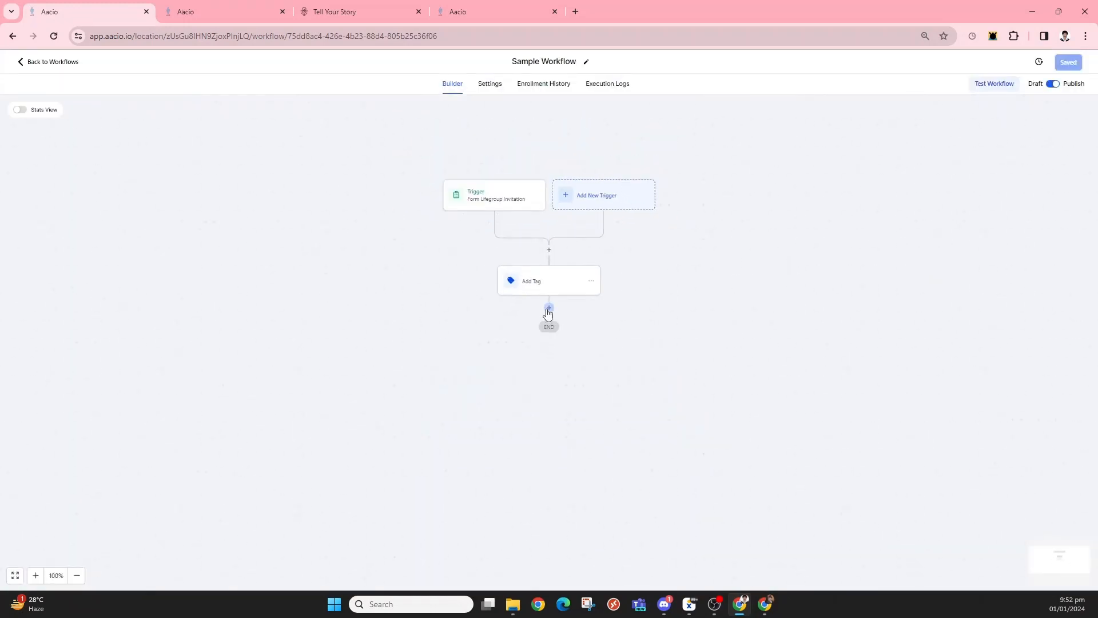
Step: Add an Update Contact Field action after Add Tag, with the action type Update field data
{"action": "left_click", "coordinate": [549, 309]}
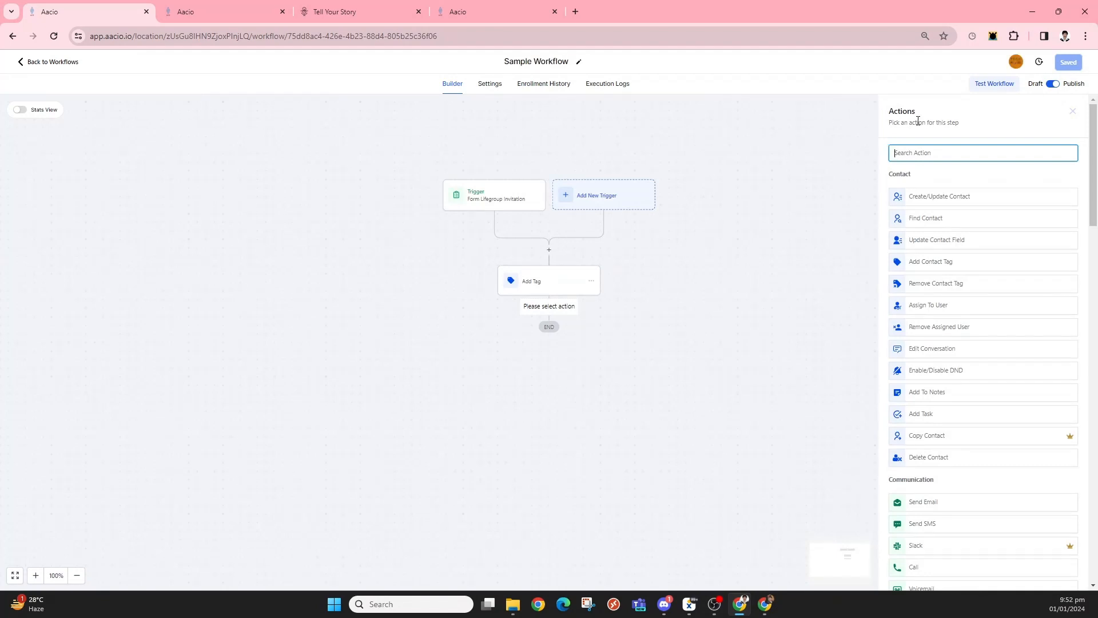
{"action": "type", "text": "update"}
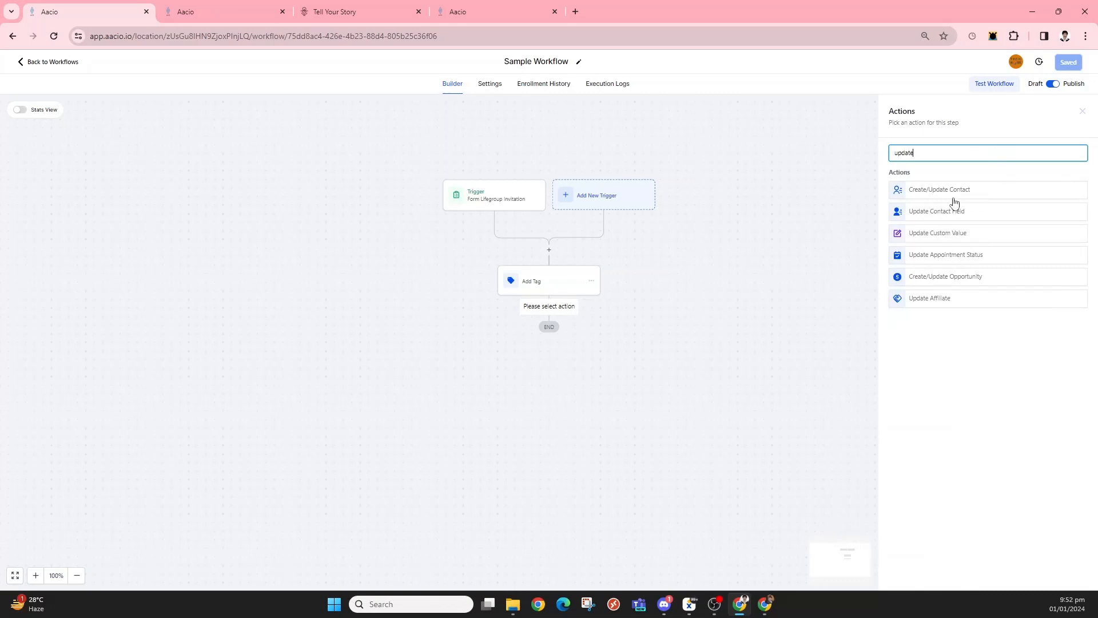
{"action": "left_click", "coordinate": [944, 212]}
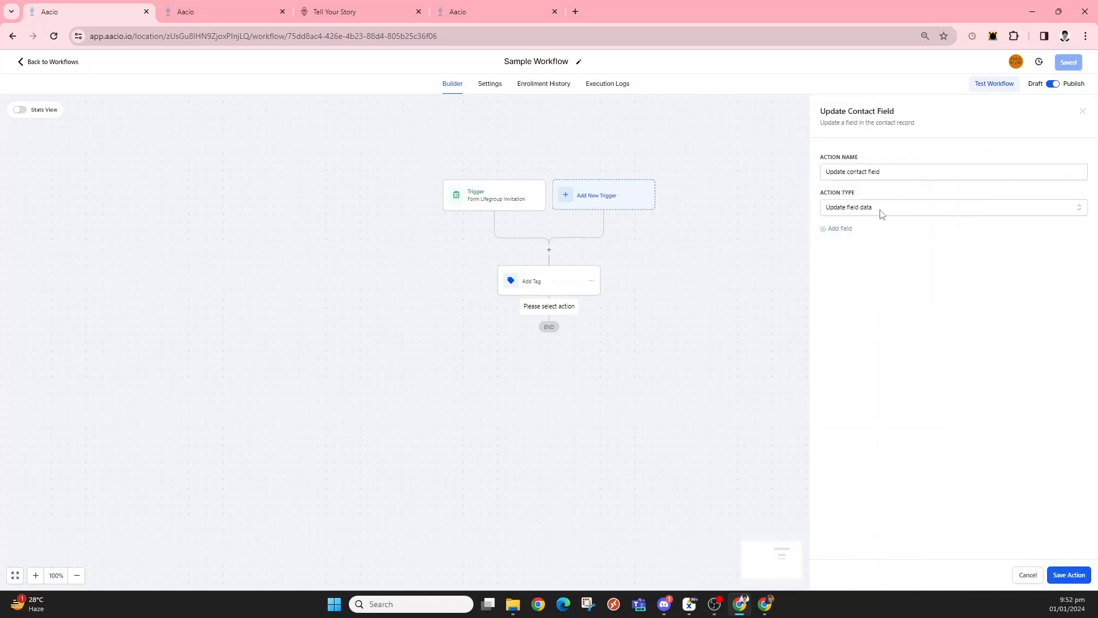
{"action": "left_click", "coordinate": [882, 214]}
{"action": "left_click", "coordinate": [881, 229]}
Step: Make the action set the Forms submitted field to Tellyourstory, and save the action and the workflow
{"action": "left_click", "coordinate": [837, 228]}
{"action": "left_click", "coordinate": [859, 247]}
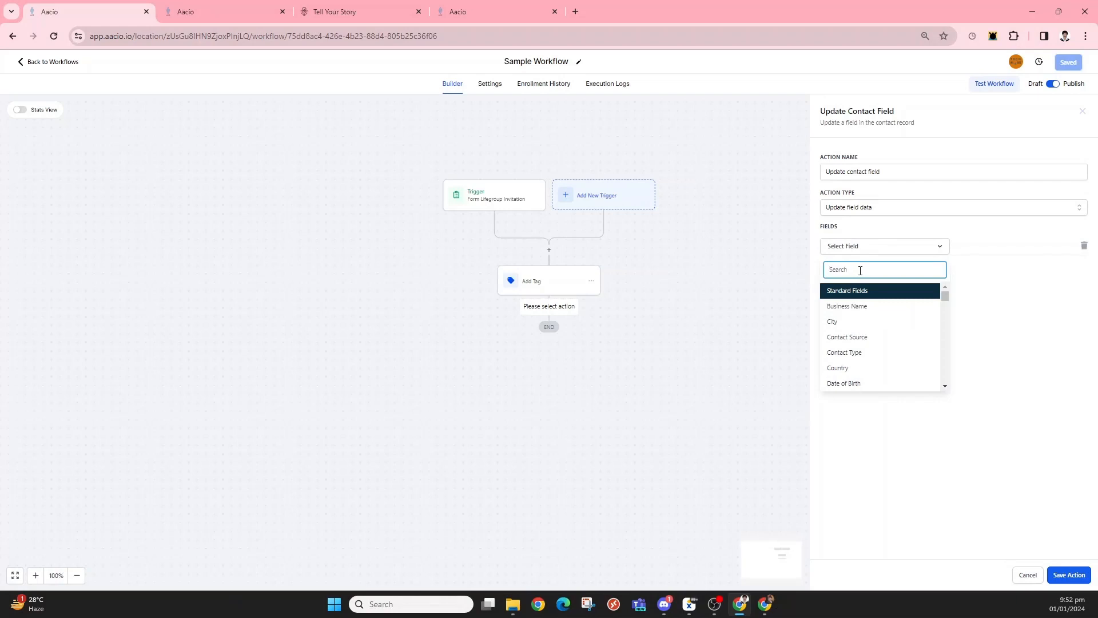
{"action": "type", "text": "forms"}
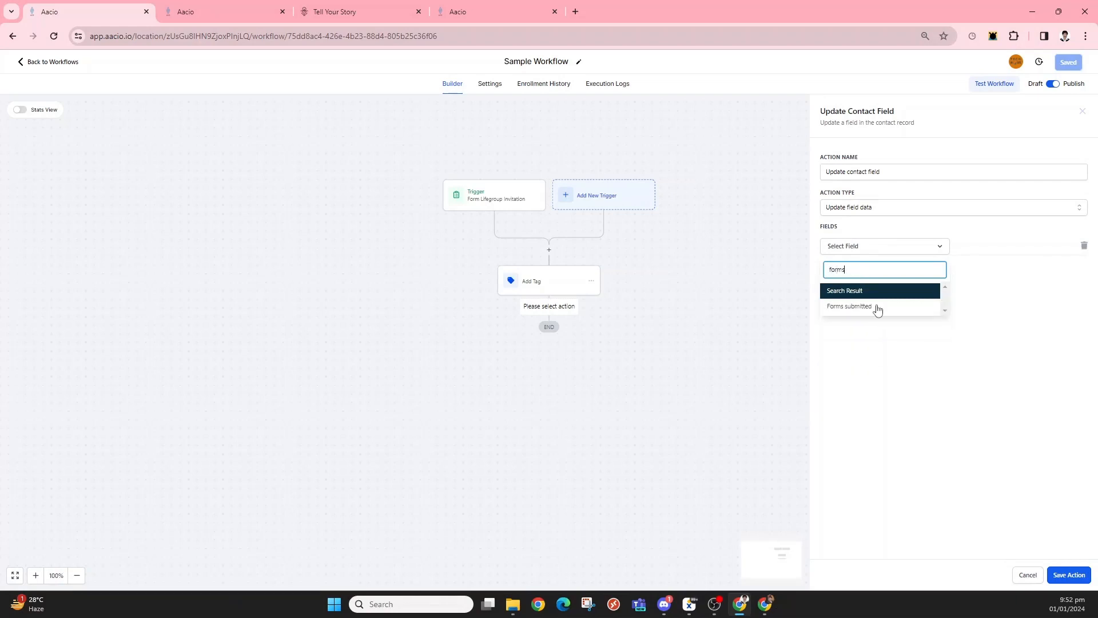
{"action": "left_click", "coordinate": [888, 309]}
{"action": "left_click", "coordinate": [984, 249]}
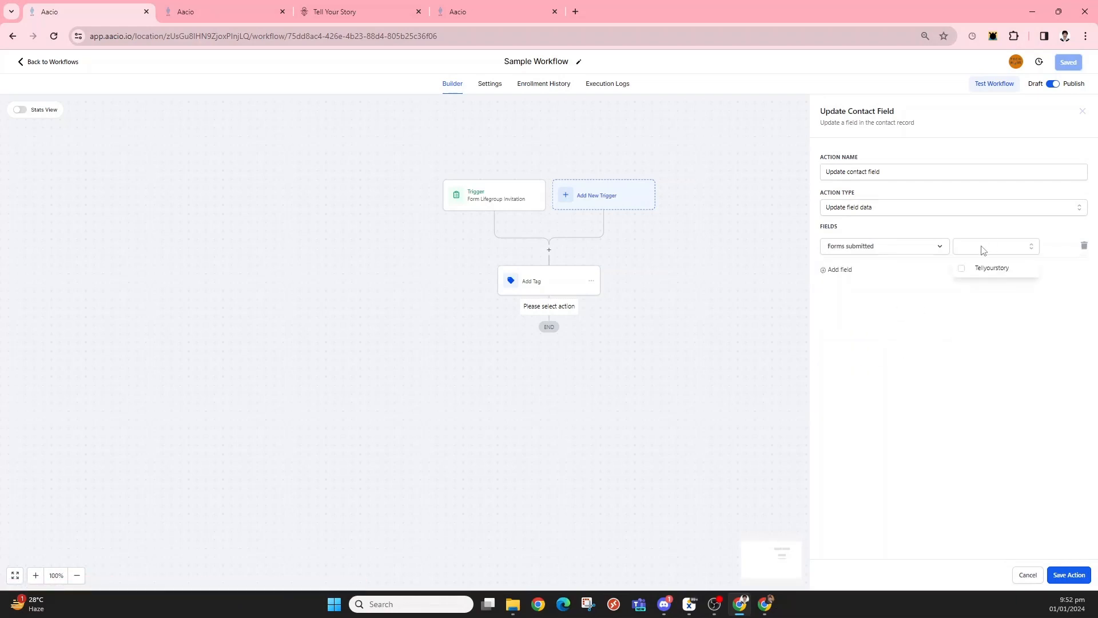
{"action": "left_click", "coordinate": [988, 267]}
{"action": "left_click", "coordinate": [1070, 575]}
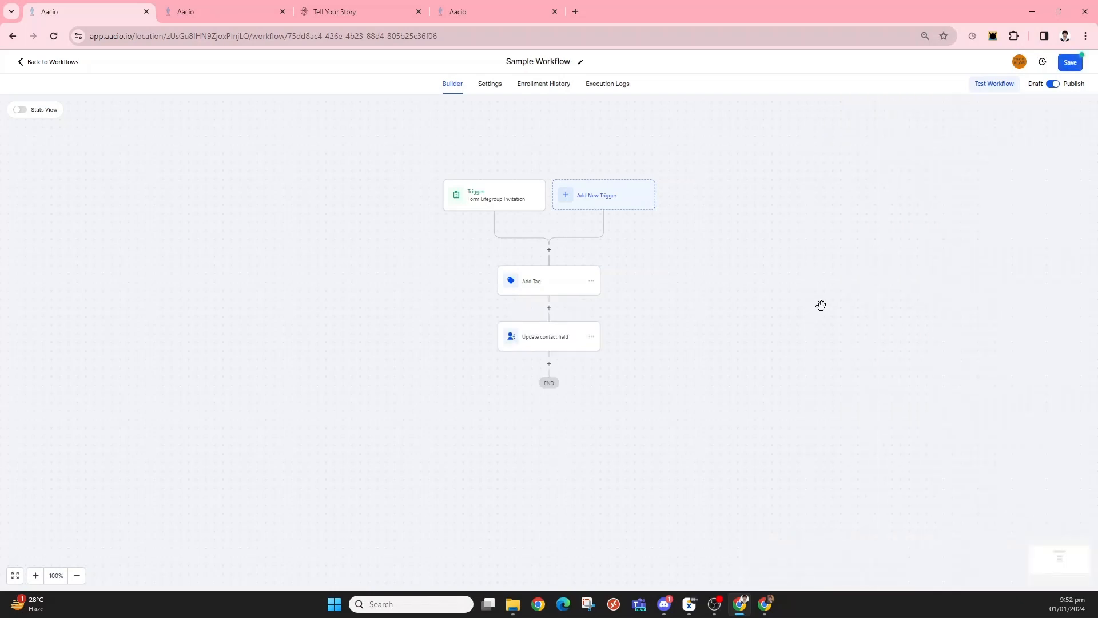
{"action": "left_click", "coordinate": [1068, 64]}
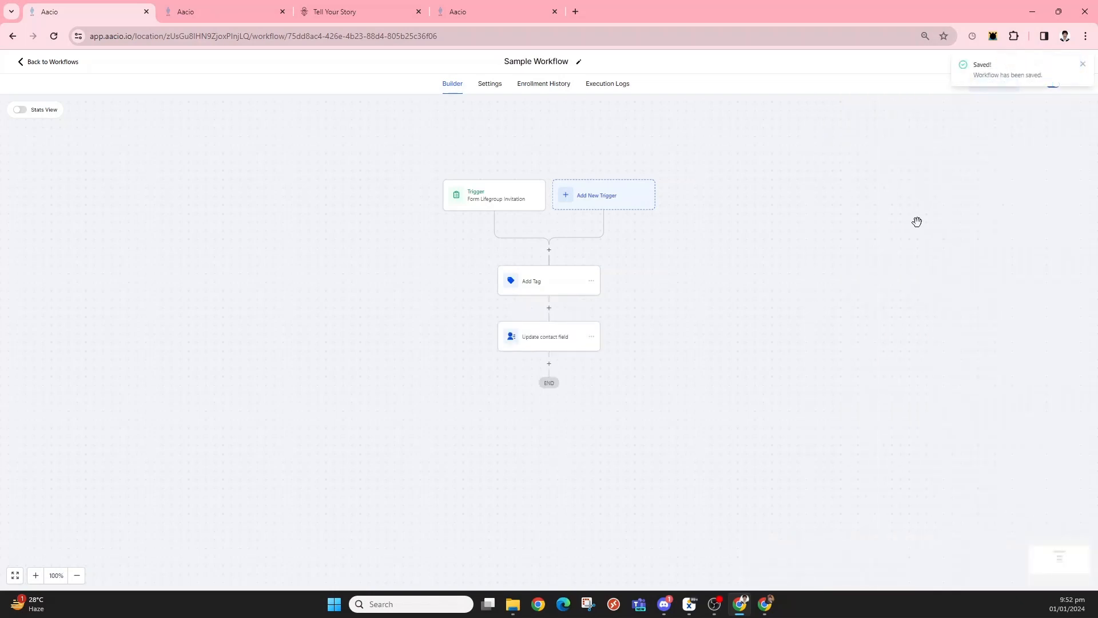
{"action": "left_click", "coordinate": [1082, 67]}
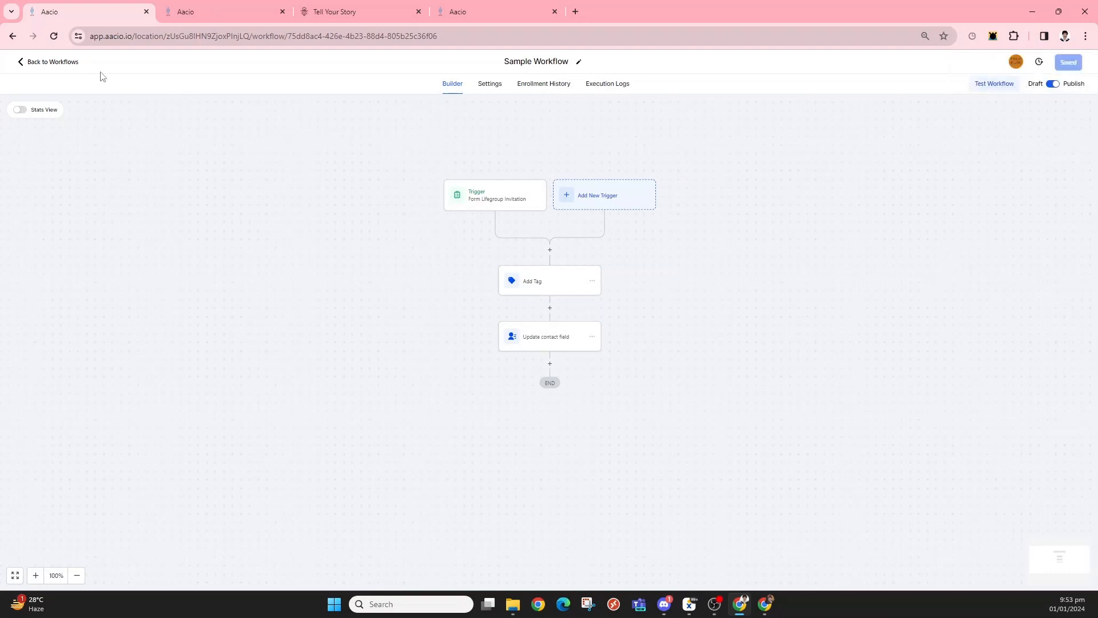
Step: Enable Allow re-entry in the workflow's settings, save the workflow and return to the workflow list
{"action": "left_click", "coordinate": [492, 84]}
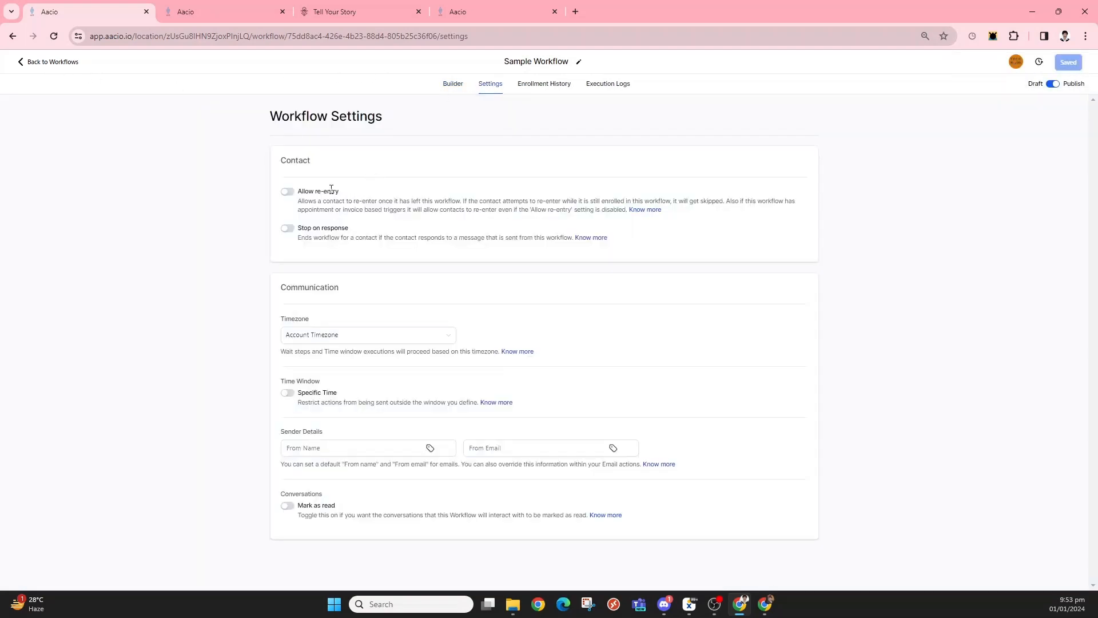
{"action": "left_click", "coordinate": [288, 192]}
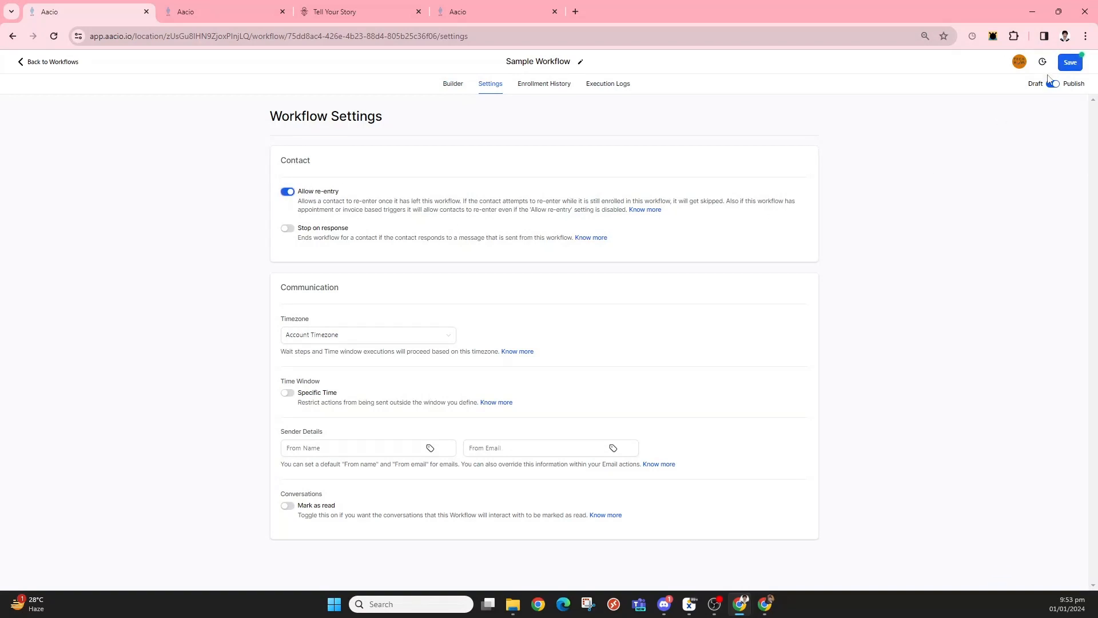
{"action": "left_click", "coordinate": [1071, 62]}
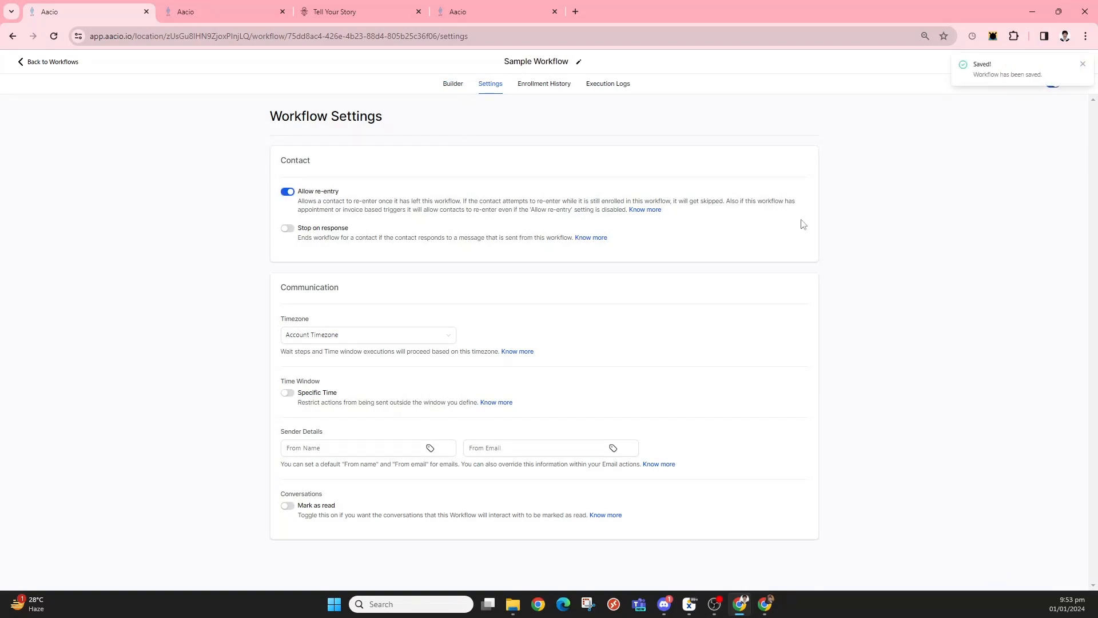
{"action": "left_click", "coordinate": [60, 62]}
Step: Switch to the Tell Your Story website and reload its home page
{"action": "left_click", "coordinate": [331, 8]}
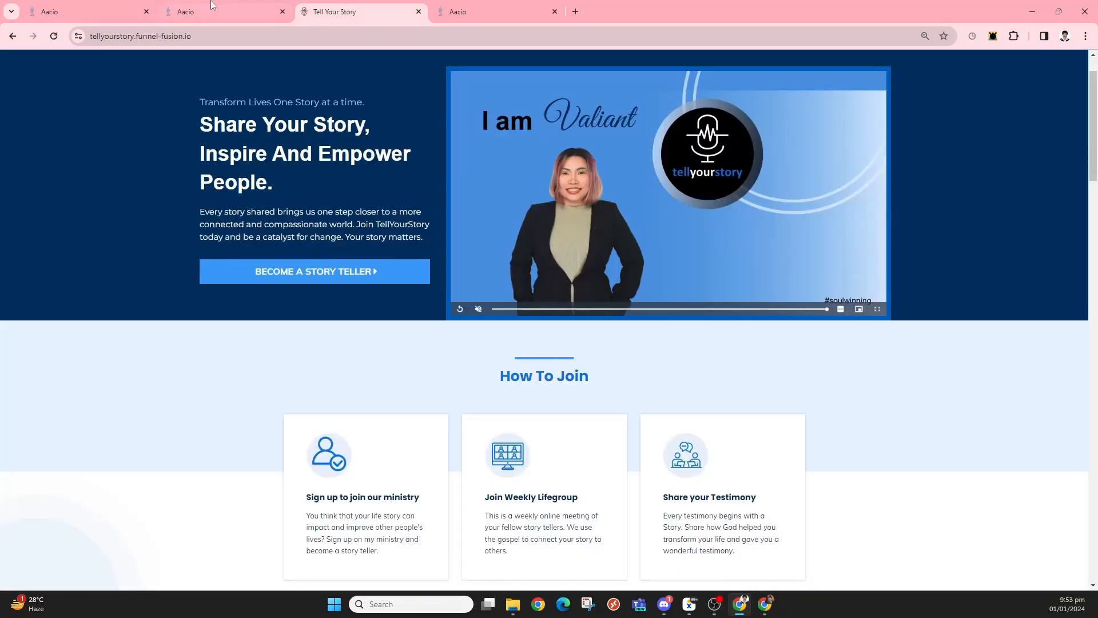
{"action": "left_click", "coordinate": [213, 6]}
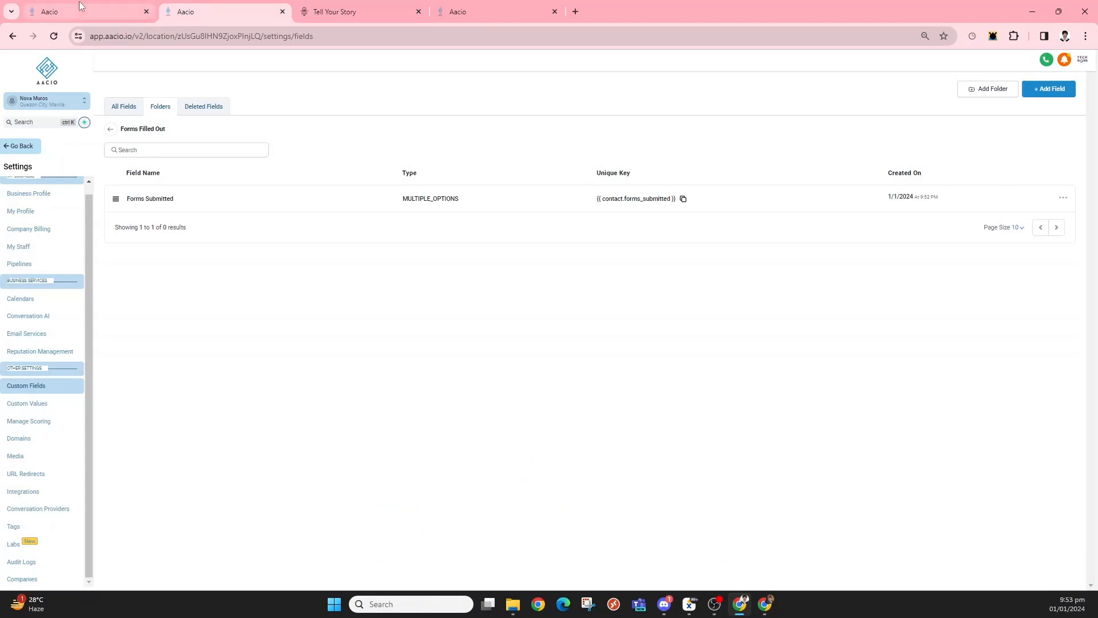
{"action": "left_click", "coordinate": [356, 7]}
{"action": "left_click", "coordinate": [208, 38]}
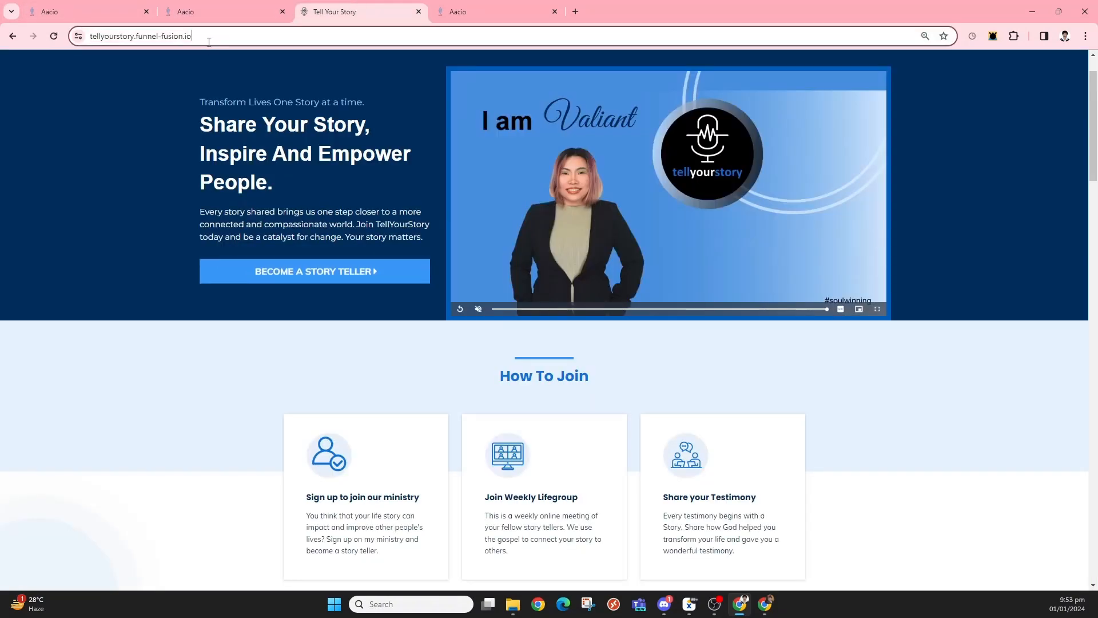
{"action": "key", "text": "Return"}
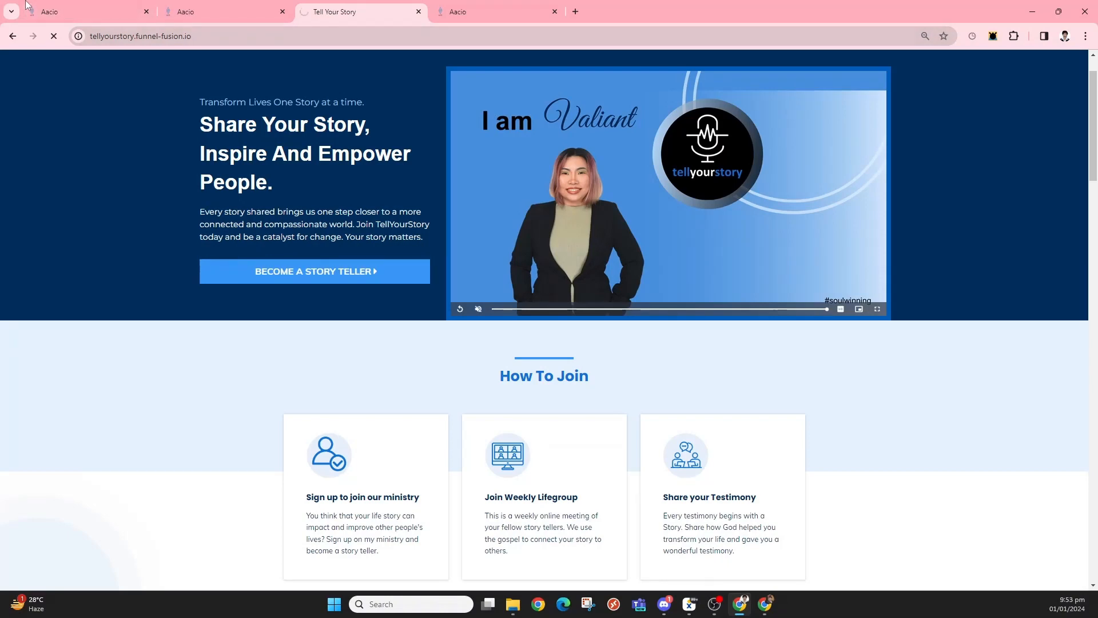
Step: Look inside the Tell Your Story folder on the second page of the workflow list
{"action": "left_click", "coordinate": [80, 7]}
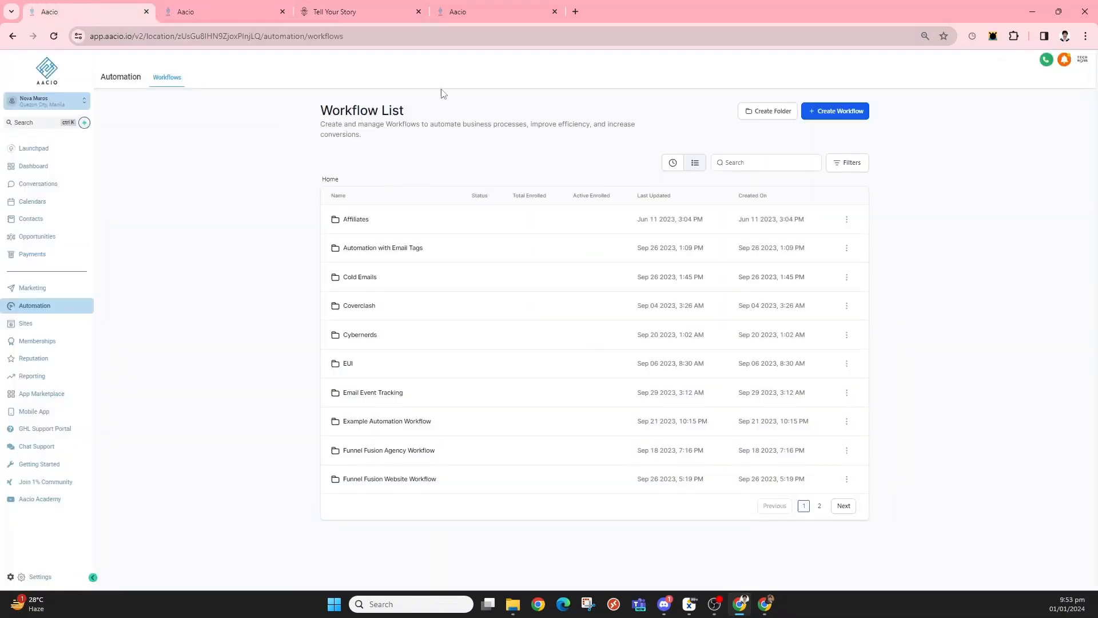
{"action": "left_click", "coordinate": [238, 12]}
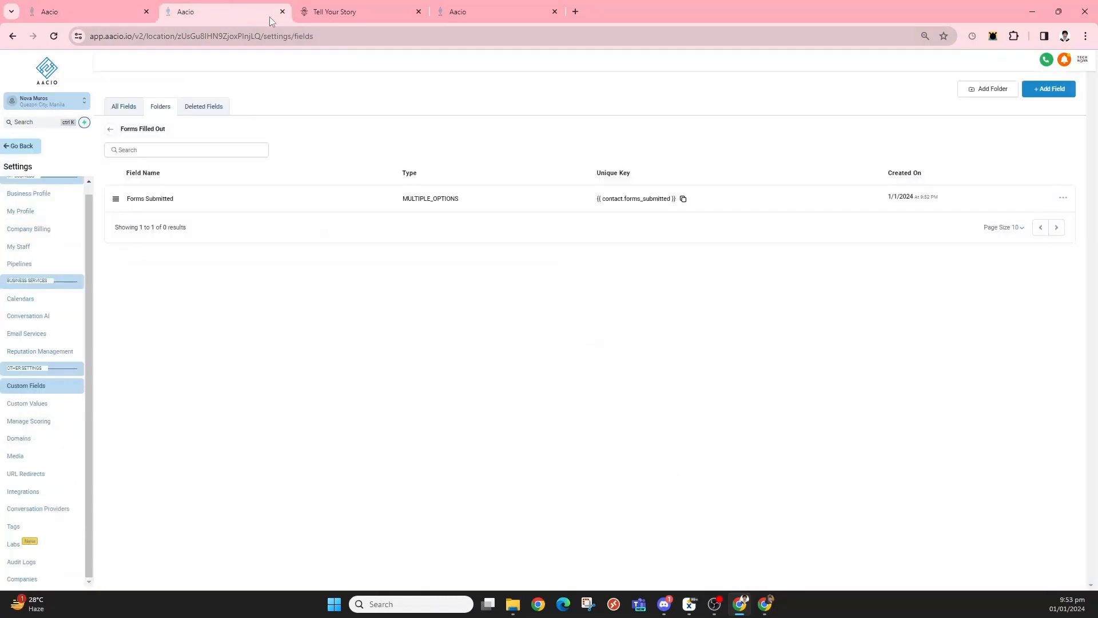
{"action": "left_click", "coordinate": [95, 11]}
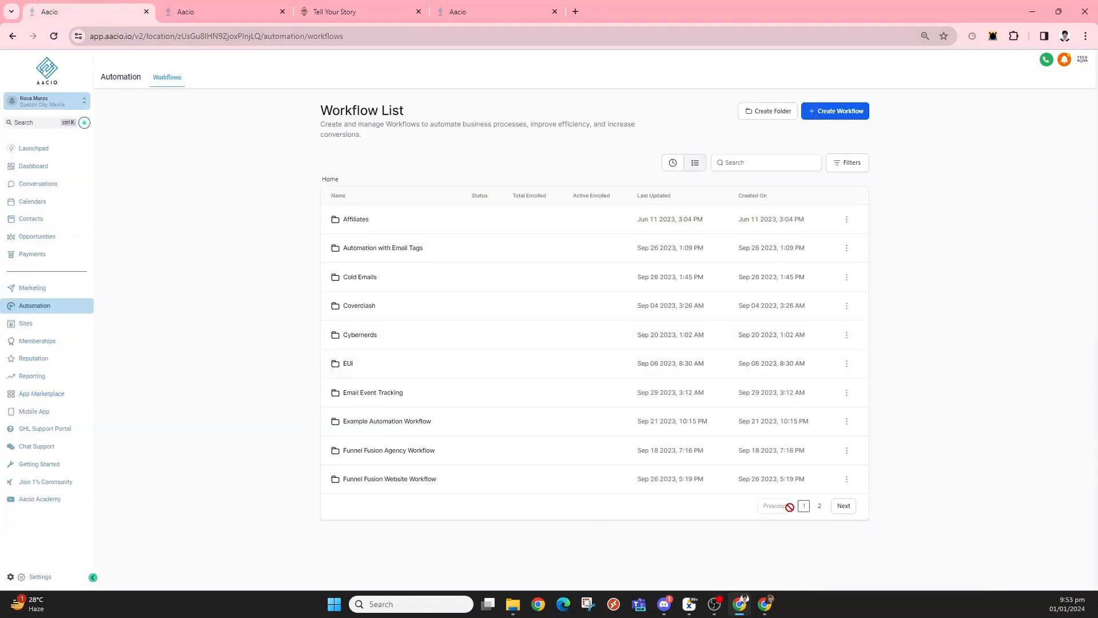
{"action": "left_click", "coordinate": [819, 506]}
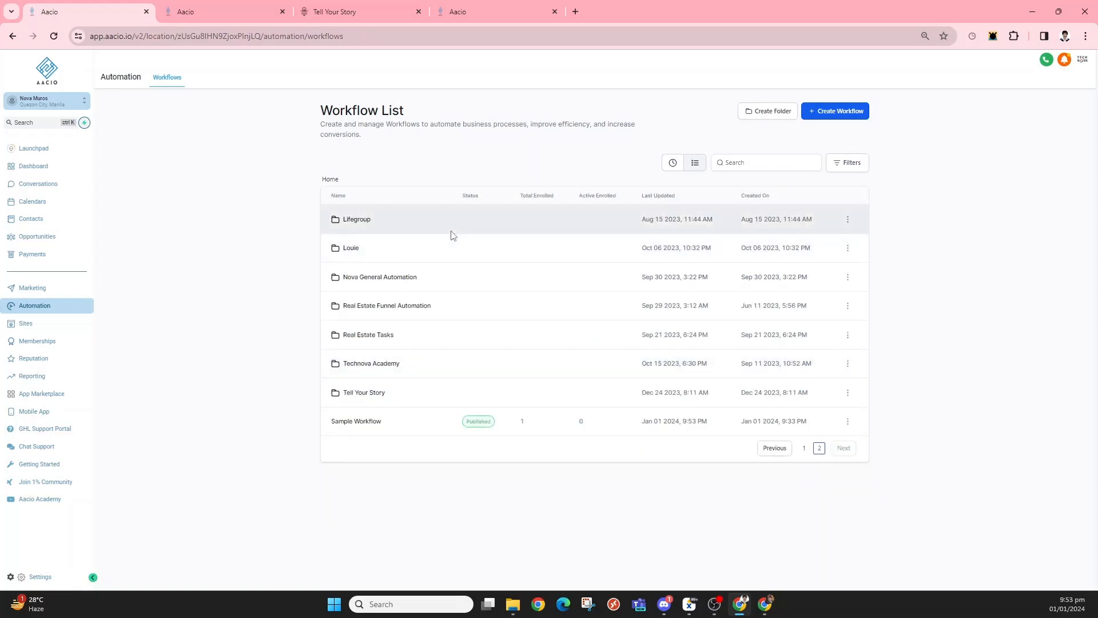
{"action": "left_click", "coordinate": [373, 392]}
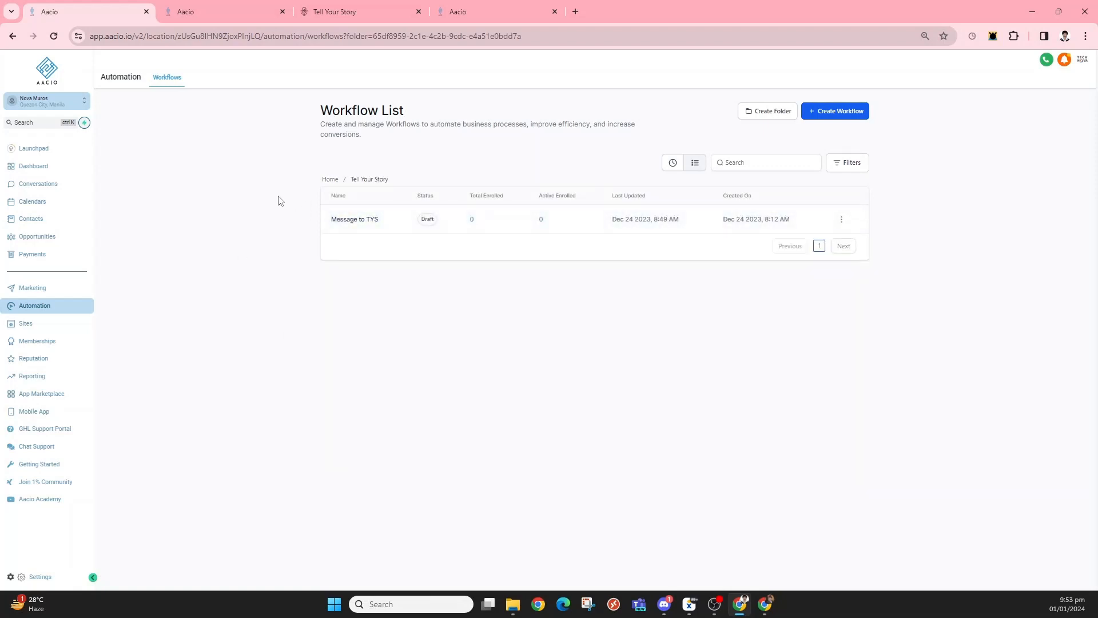
{"action": "left_click", "coordinate": [330, 179]}
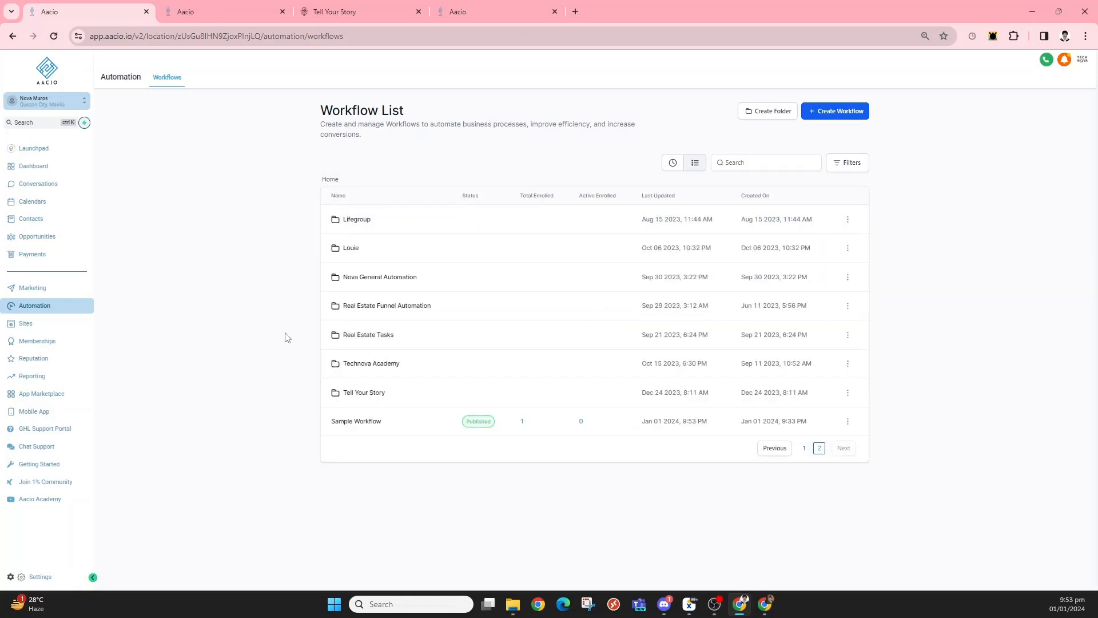
Step: Open Sample Workflow from the workflow list and view its execution logs
{"action": "left_click", "coordinate": [804, 449]}
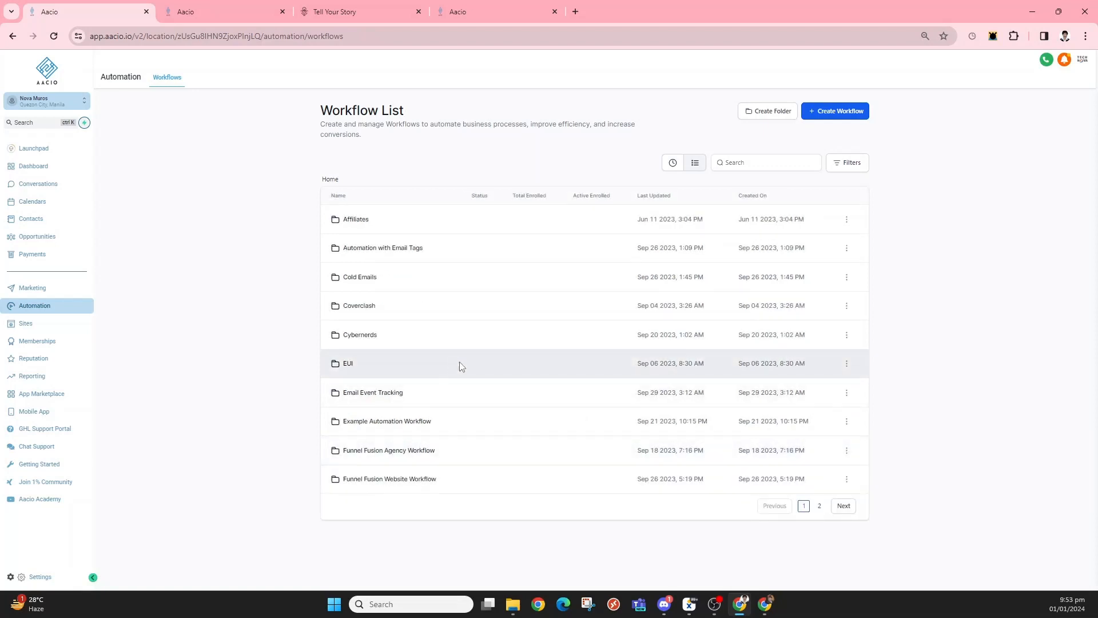
{"action": "left_click", "coordinate": [844, 506]}
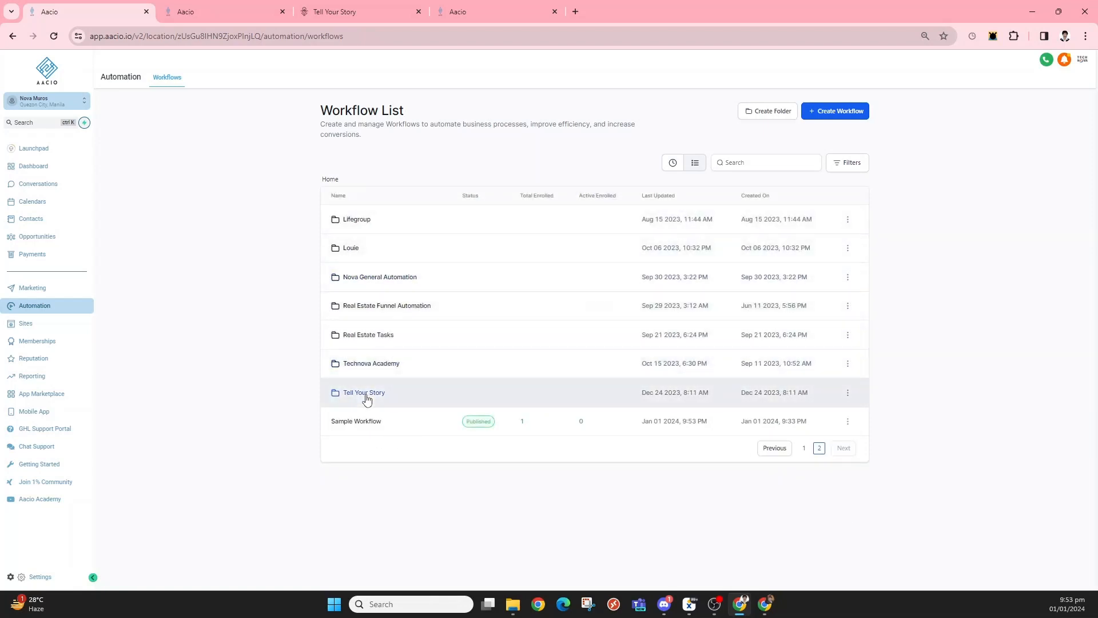
{"action": "left_click", "coordinate": [369, 424]}
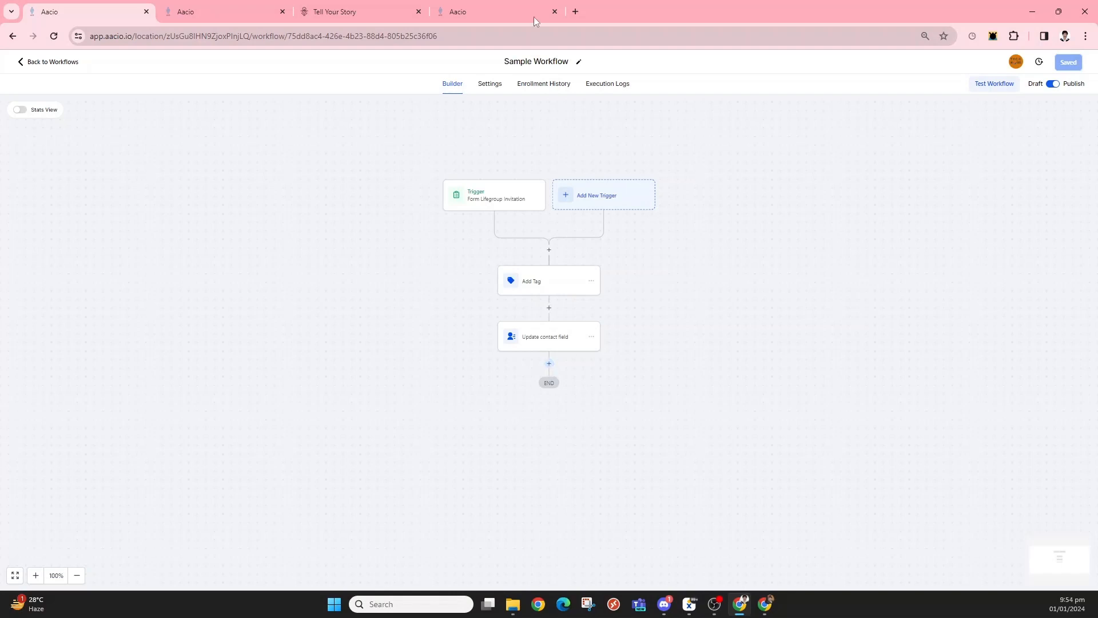
{"action": "left_click", "coordinate": [616, 93]}
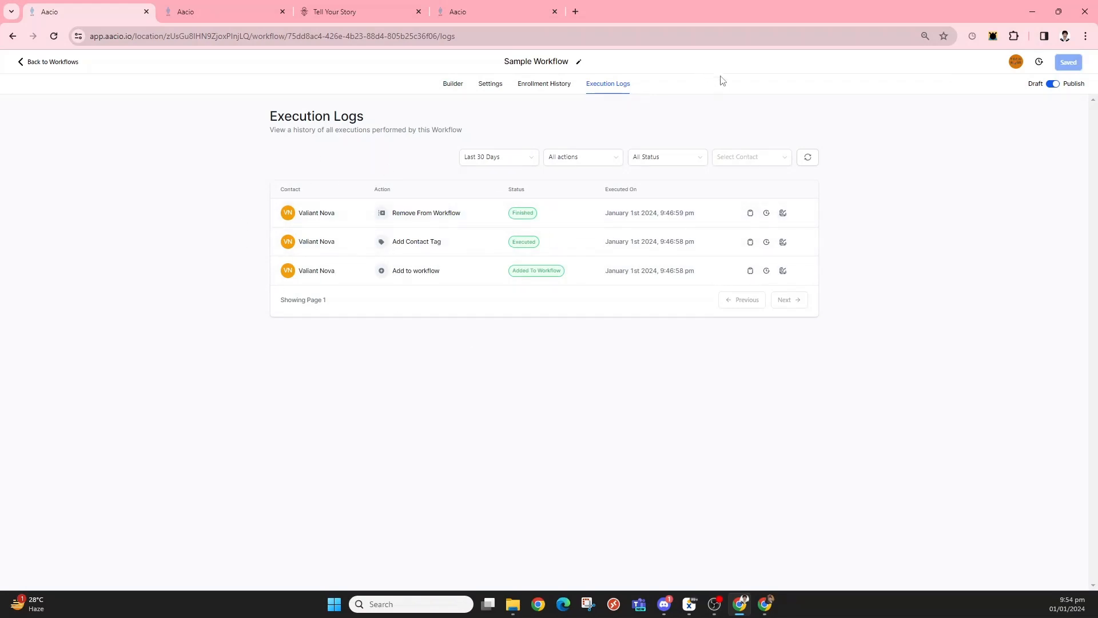
Step: On the Tell Your Story website, start the story teller sign-up and select the Saturday, January 13, 2024 slot at 08:00 PM
{"action": "left_click", "coordinate": [393, 15]}
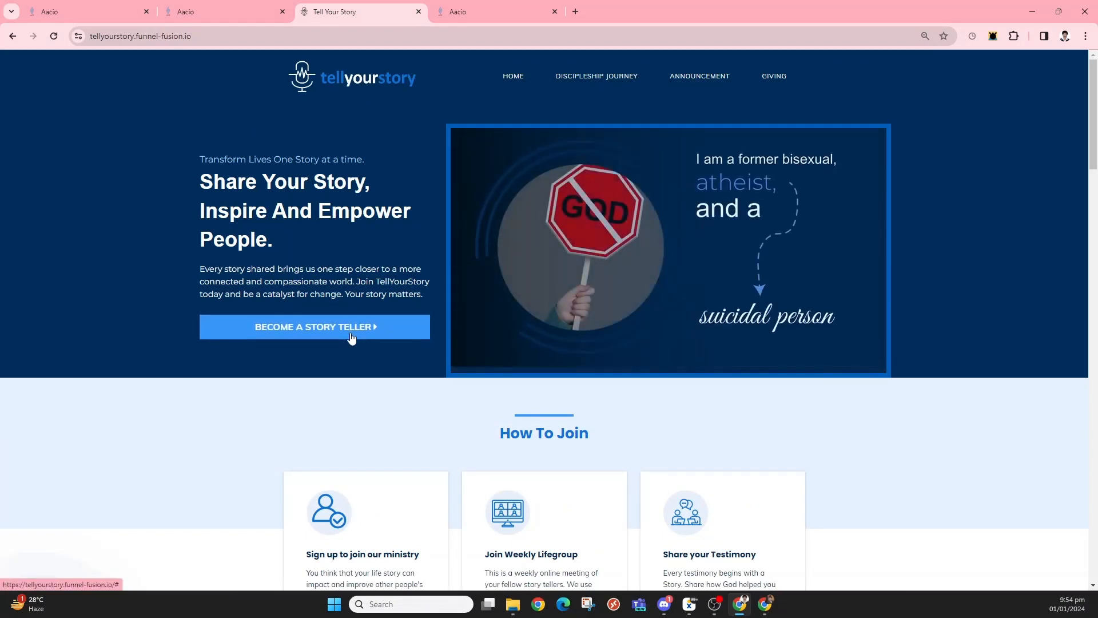
{"action": "left_click", "coordinate": [352, 337]}
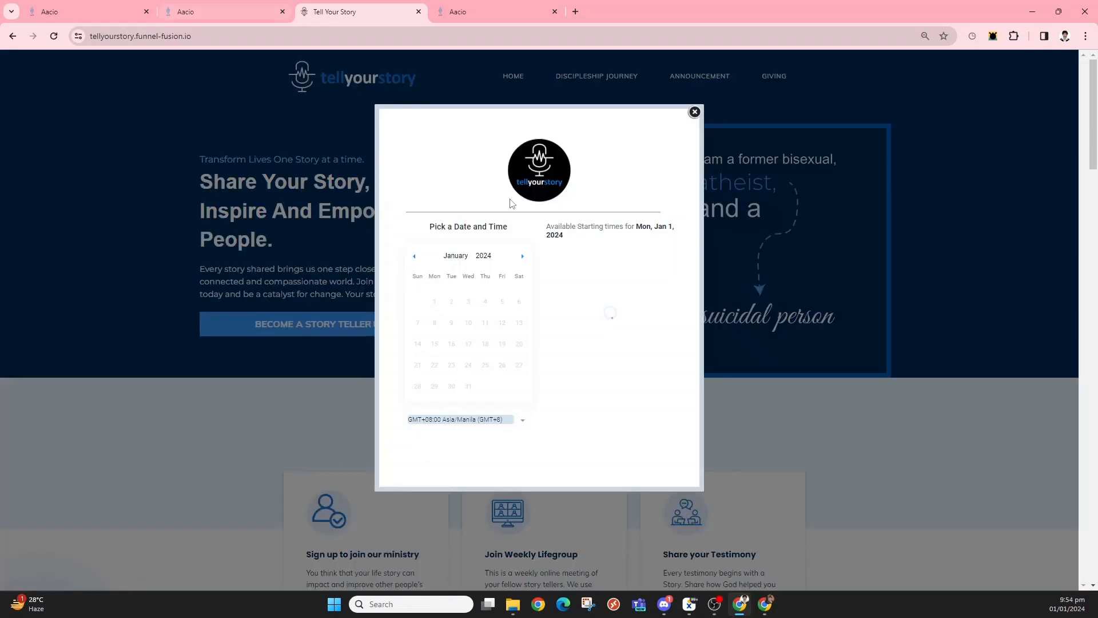
{"action": "left_click", "coordinate": [518, 322]}
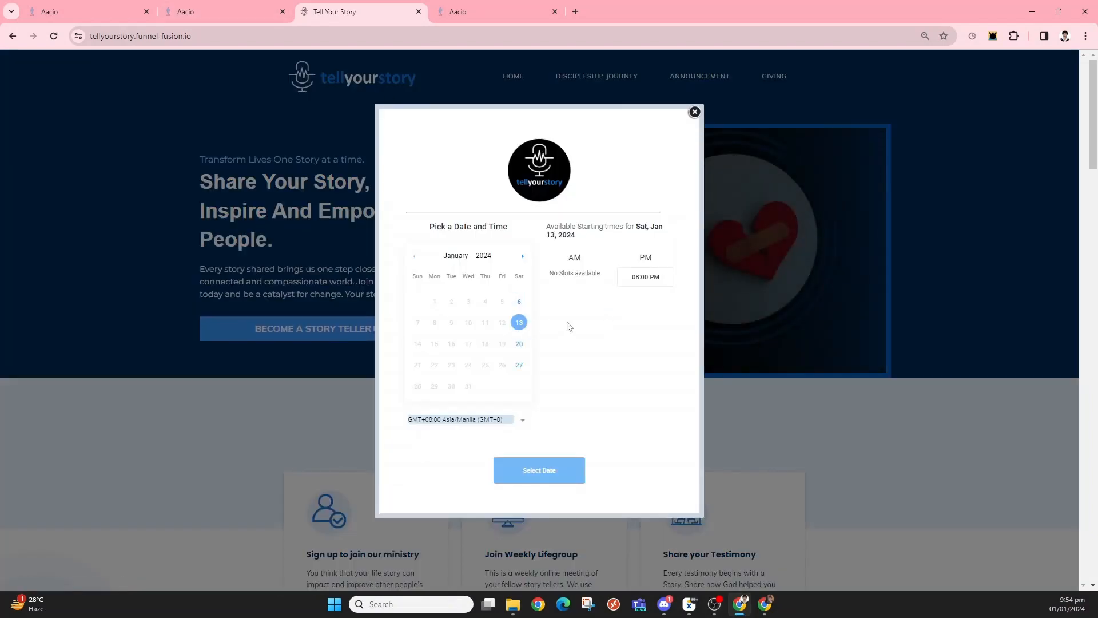
{"action": "left_click", "coordinate": [645, 287]}
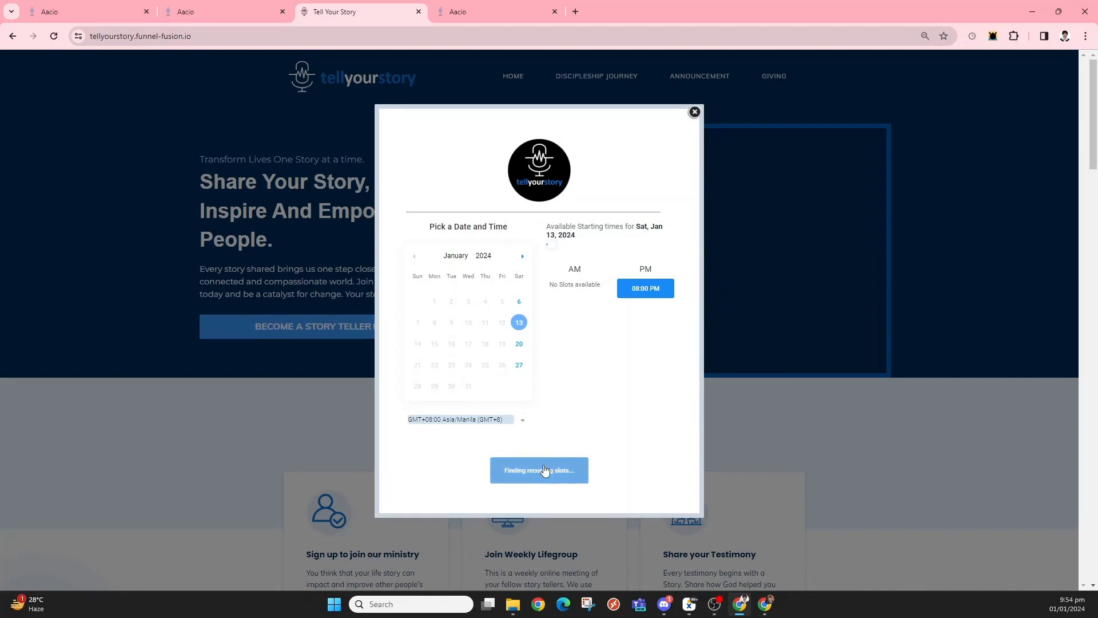
{"action": "left_click", "coordinate": [561, 473]}
Step: Fill in the contact's first name, last name and email, agree to the terms and send the invite
{"action": "left_click", "coordinate": [496, 362]}
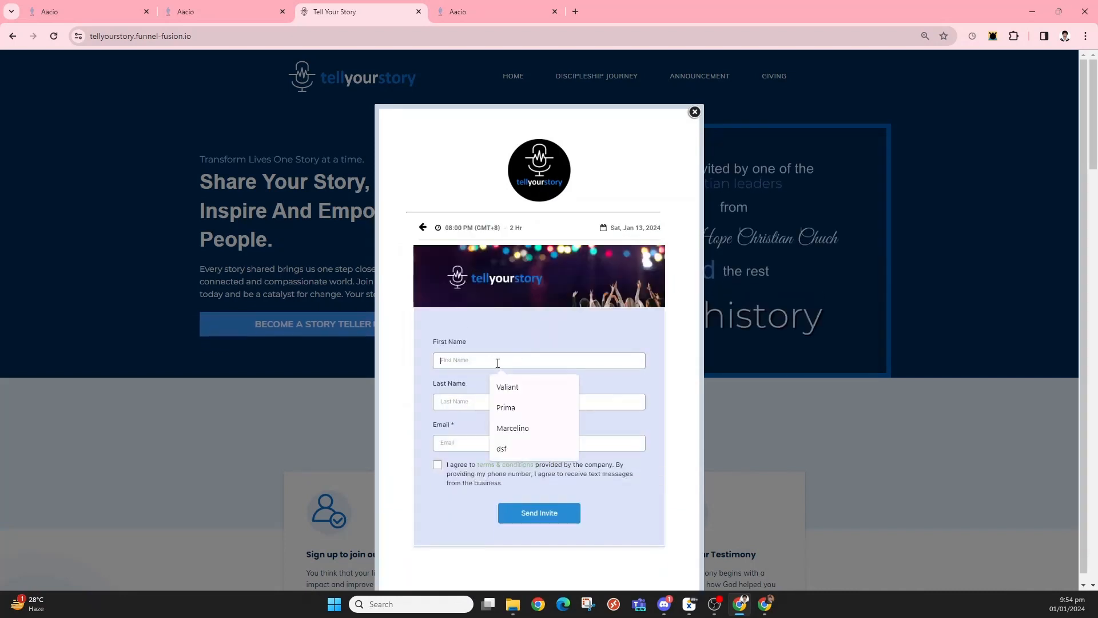
{"action": "left_click", "coordinate": [508, 387]}
{"action": "left_click", "coordinate": [510, 401]}
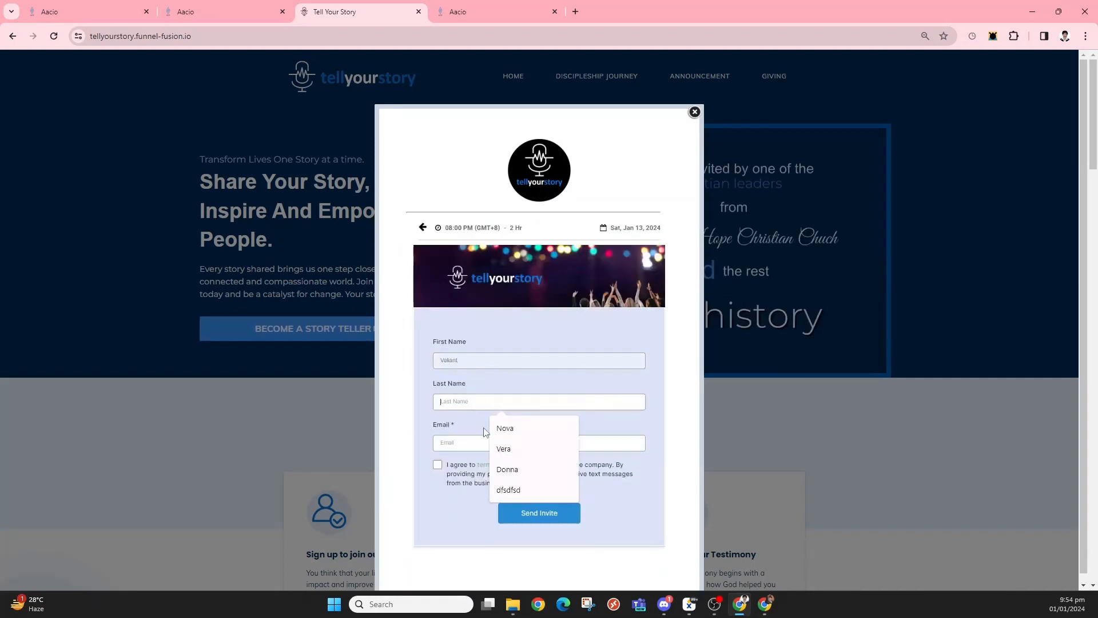
{"action": "left_click", "coordinate": [509, 444]}
{"action": "left_click", "coordinate": [466, 444]}
{"action": "left_click", "coordinate": [538, 469]}
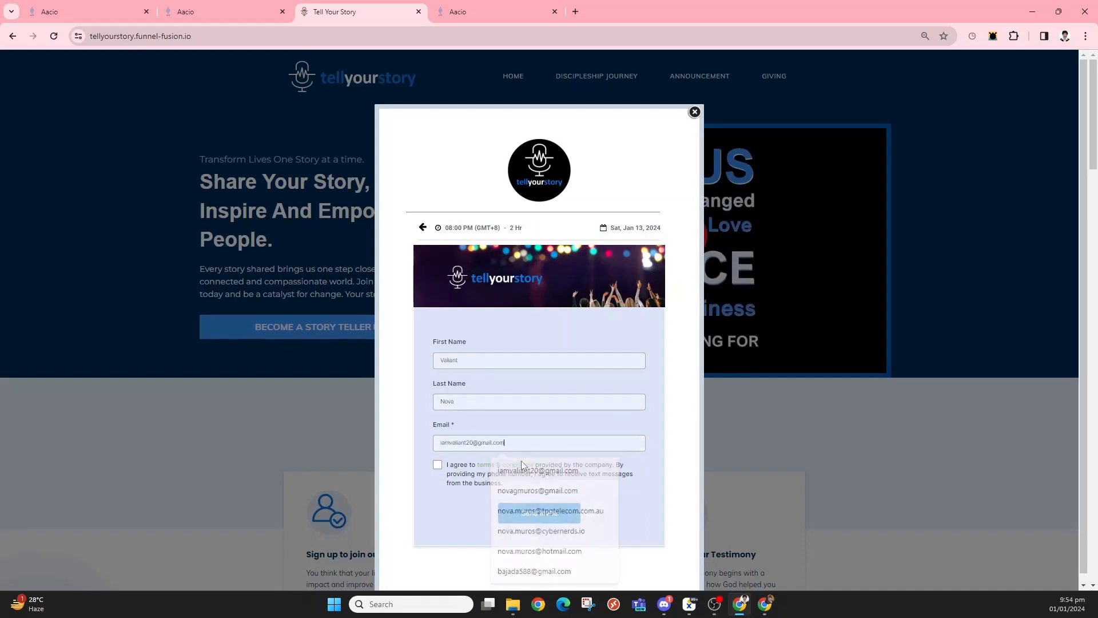
{"action": "left_click", "coordinate": [438, 465]}
{"action": "left_click", "coordinate": [546, 519]}
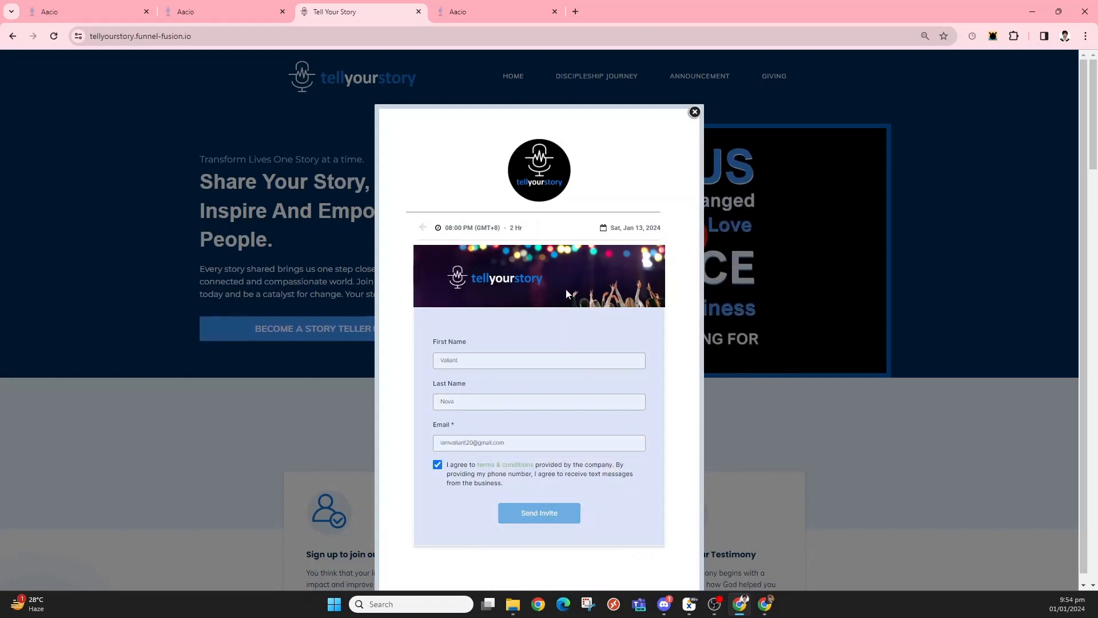
{"action": "left_click", "coordinate": [515, 259]}
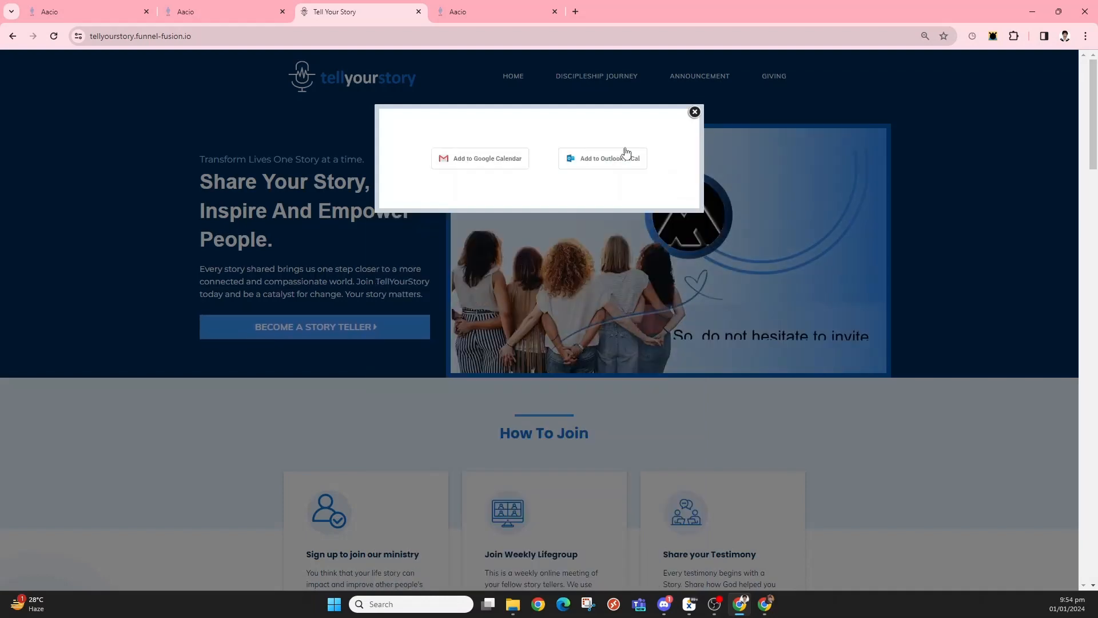
Step: Dismiss the add-to-calendar pop-up on the website, switch to Sample Workflow and view its enrollment history
{"action": "left_click", "coordinate": [694, 111]}
{"action": "left_click", "coordinate": [226, 12]}
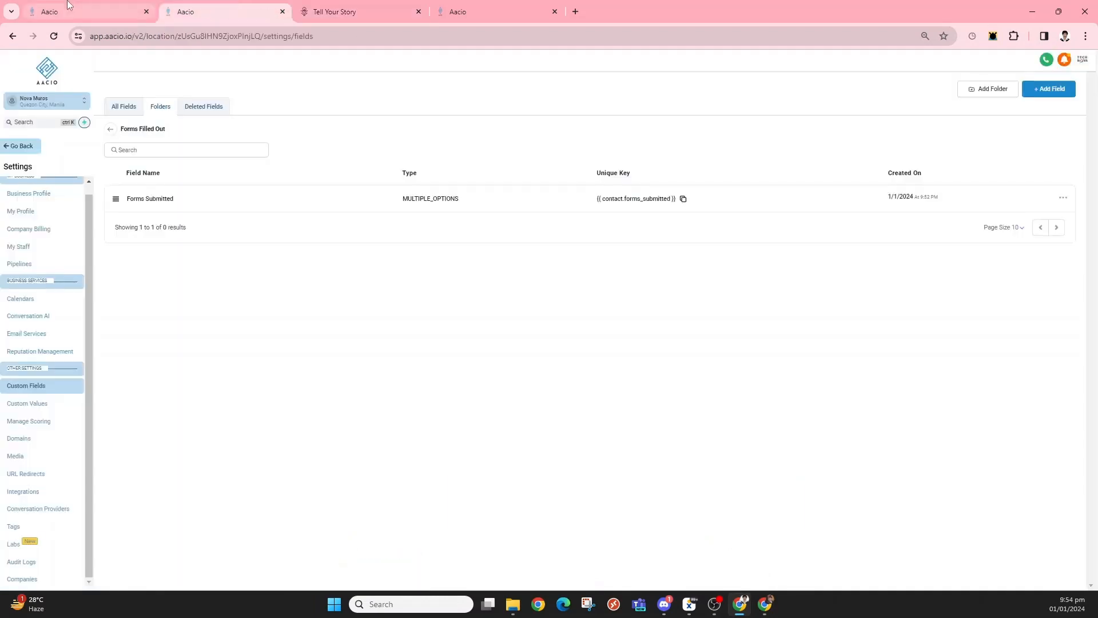
{"action": "left_click", "coordinate": [67, 5]}
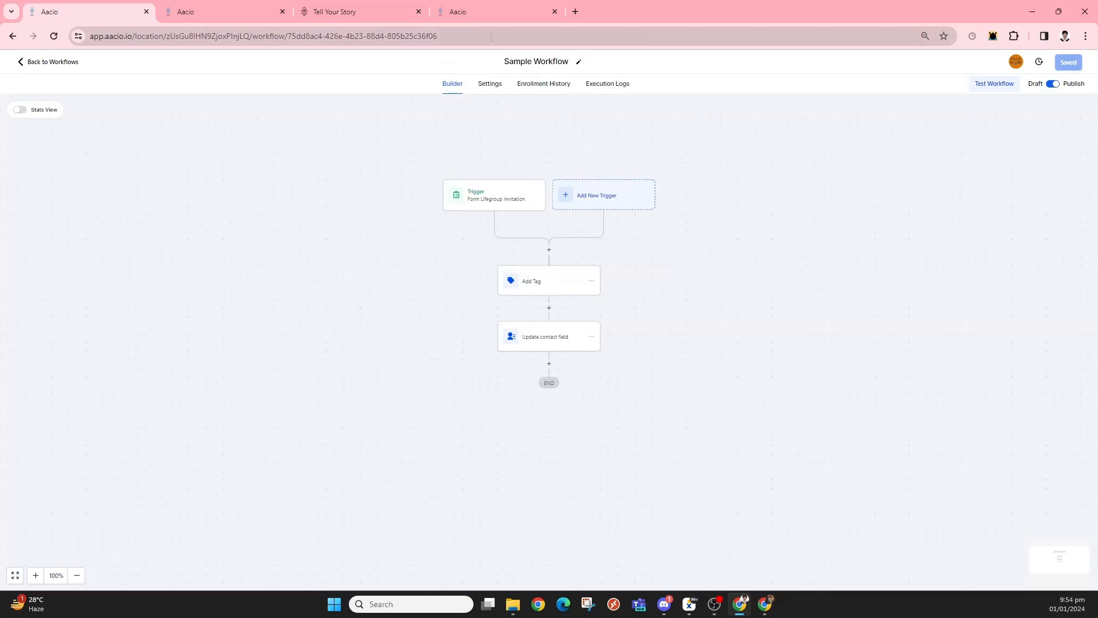
{"action": "left_click", "coordinate": [546, 90]}
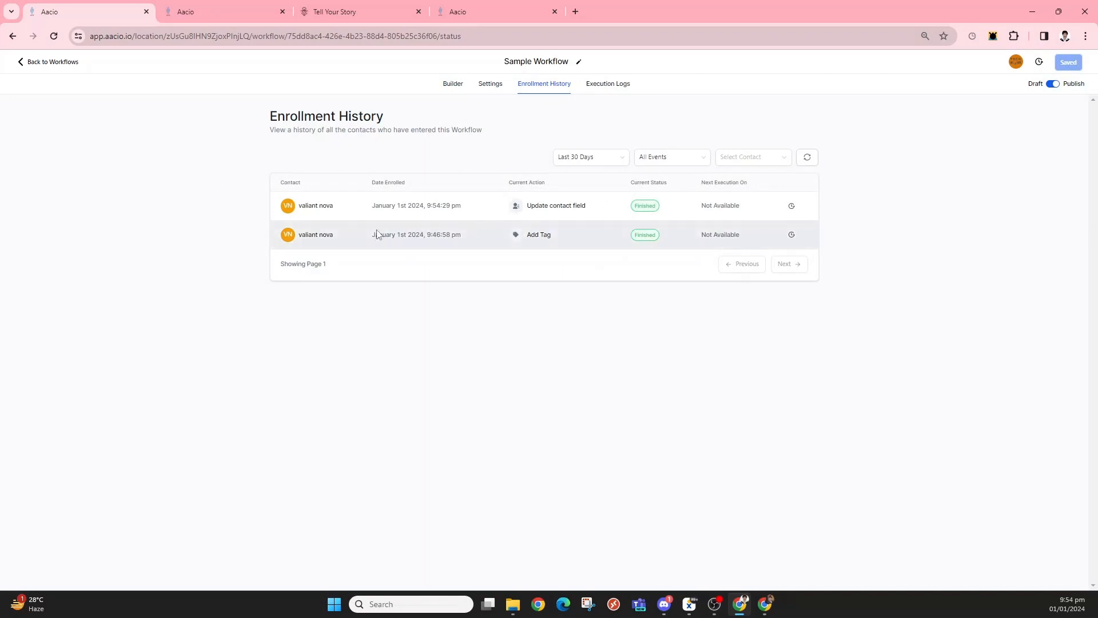
Step: Look over Sample Workflow's builder and workflow settings, and view its execution logs
{"action": "left_click", "coordinate": [449, 85]}
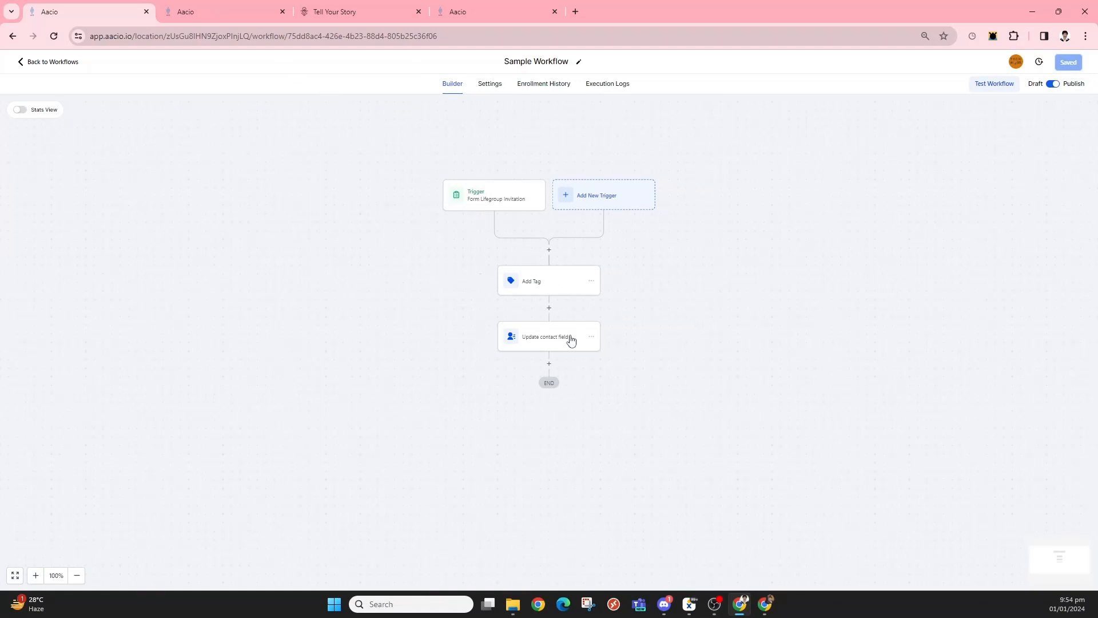
{"action": "left_click", "coordinate": [490, 84]}
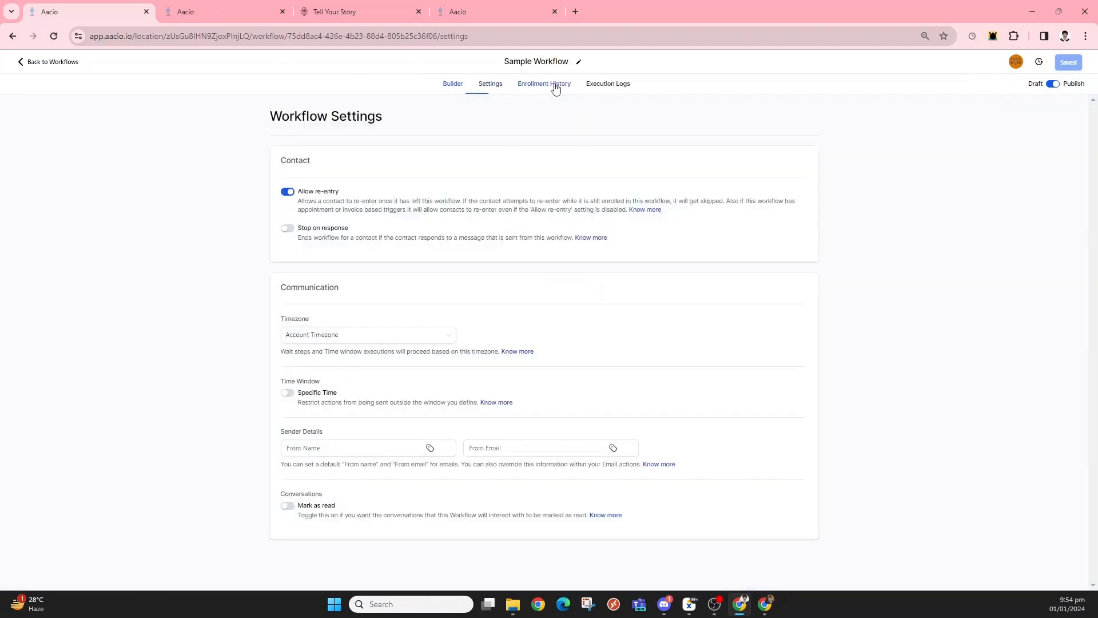
{"action": "left_click", "coordinate": [552, 88]}
{"action": "left_click", "coordinate": [602, 84]}
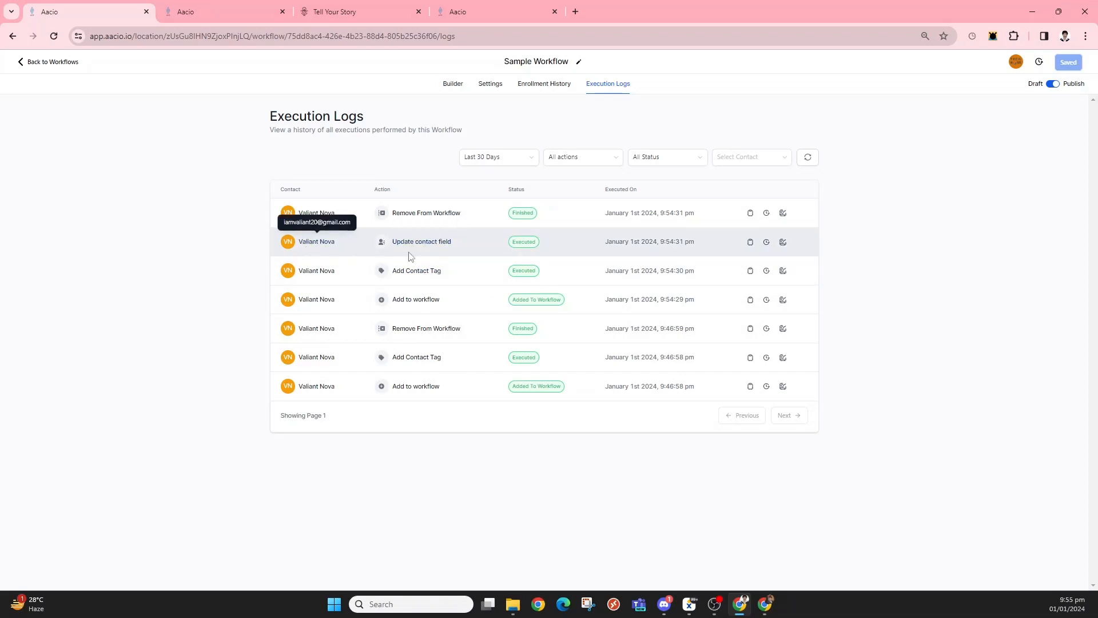
Step: Open the contact from the Update contact field log entry and examine the contact's fields and tags
{"action": "left_click", "coordinate": [311, 243]}
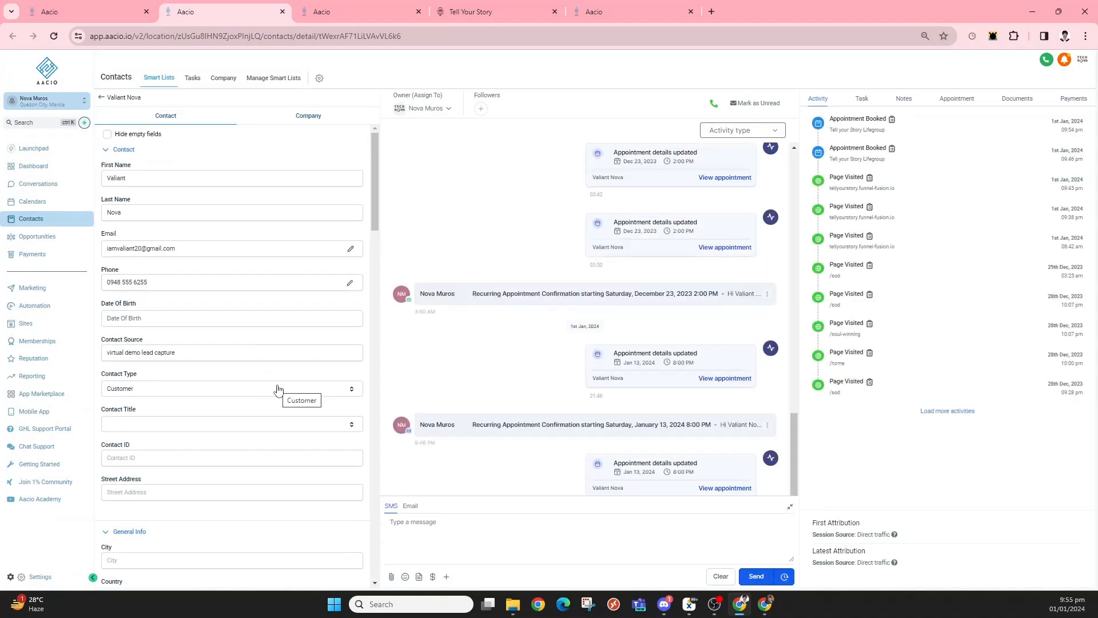
{"action": "scroll", "coordinate": [279, 389], "scroll_direction": "down", "scroll_amount": 20}
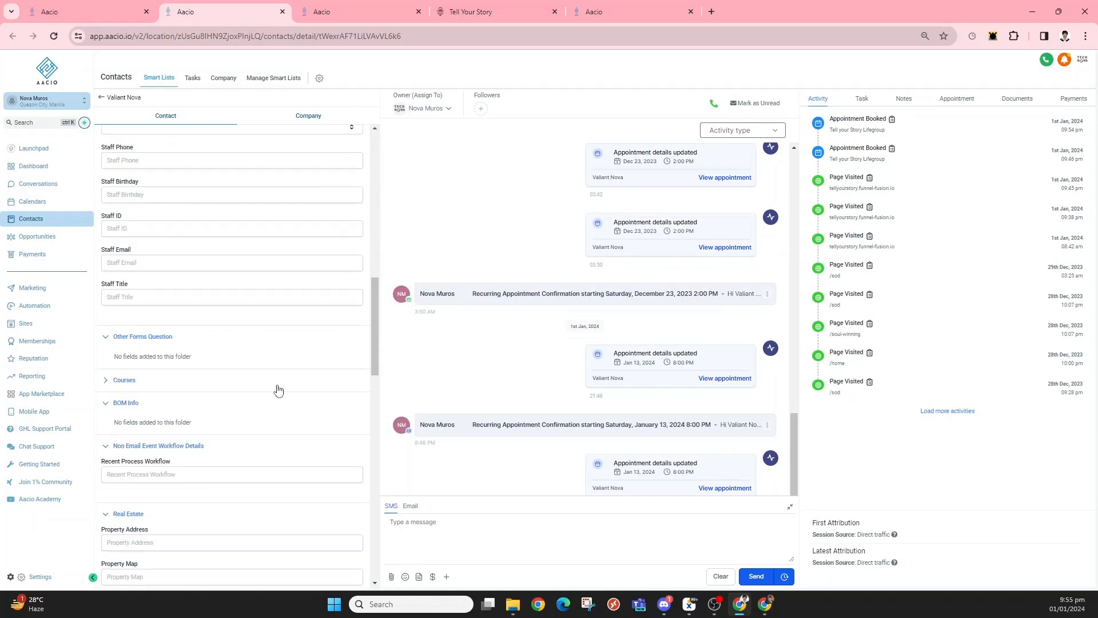
{"action": "scroll", "coordinate": [278, 389], "scroll_direction": "down", "scroll_amount": 10}
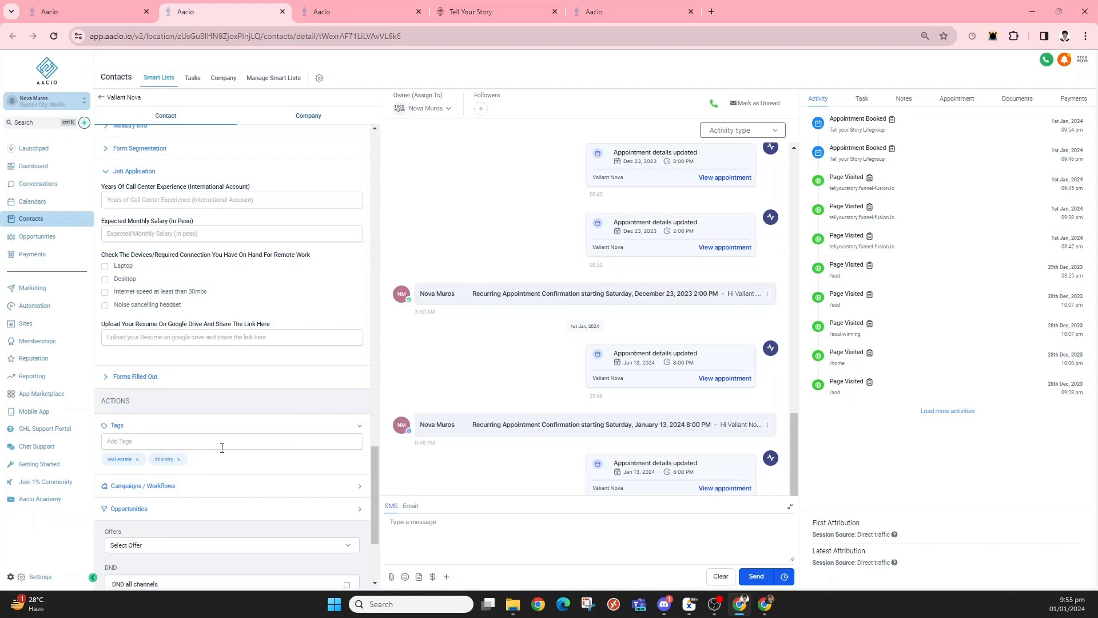
{"action": "scroll", "coordinate": [222, 448], "scroll_direction": "down", "scroll_amount": 5}
{"action": "scroll", "coordinate": [222, 452], "scroll_direction": "up", "scroll_amount": 8}
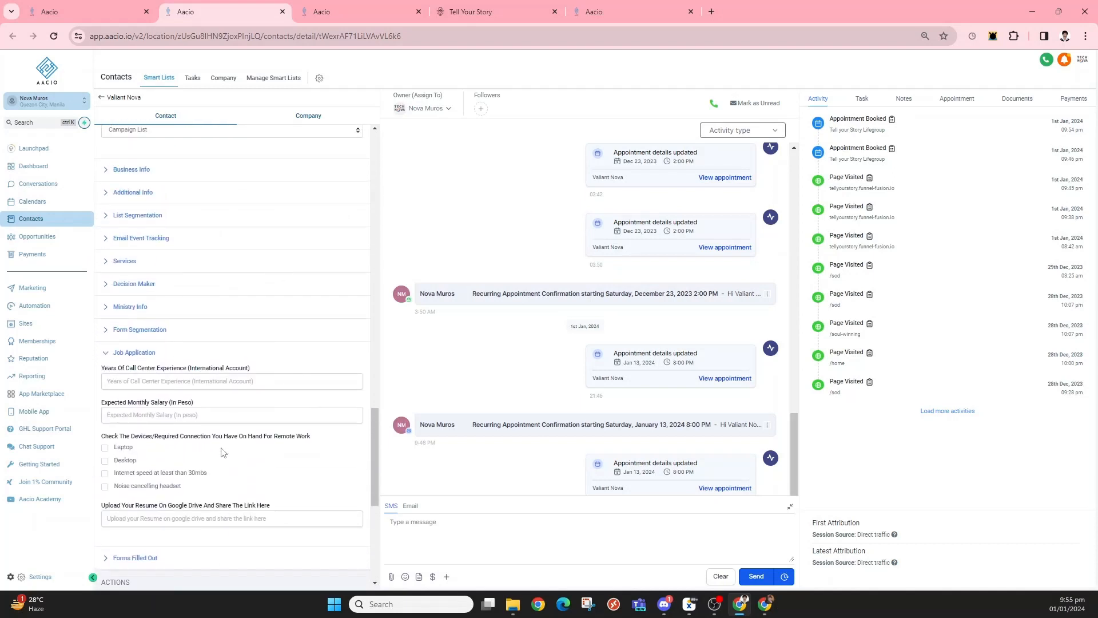
{"action": "scroll", "coordinate": [224, 452], "scroll_direction": "up", "scroll_amount": 1}
{"action": "scroll", "coordinate": [223, 453], "scroll_direction": "up", "scroll_amount": 7}
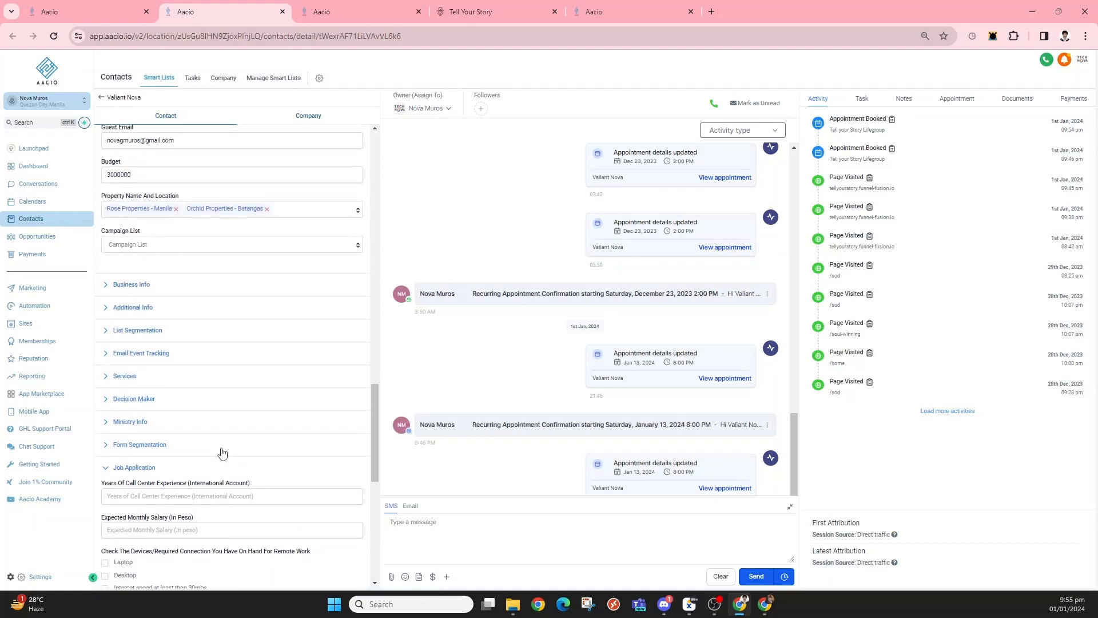
{"action": "scroll", "coordinate": [222, 448], "scroll_direction": "up", "scroll_amount": 3}
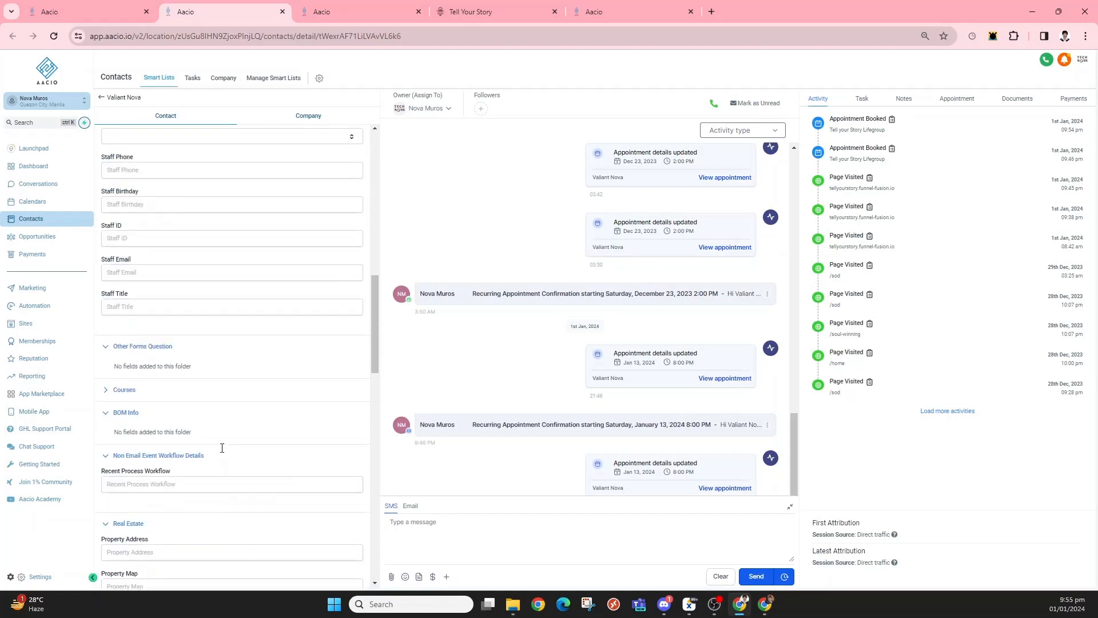
{"action": "scroll", "coordinate": [223, 452], "scroll_direction": "up", "scroll_amount": 6}
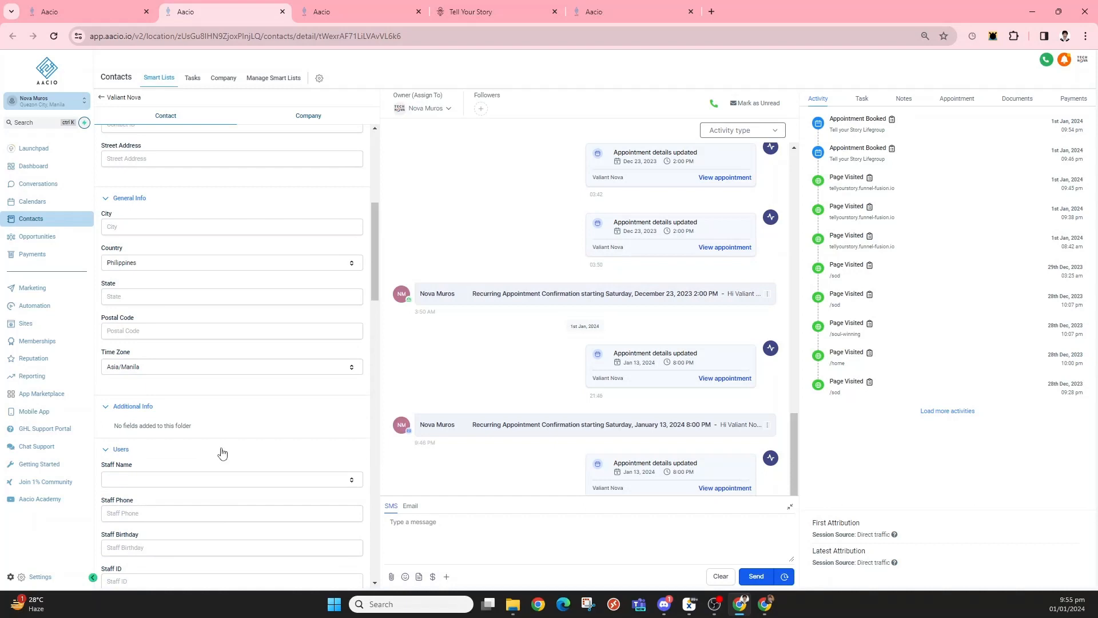
{"action": "scroll", "coordinate": [223, 452], "scroll_direction": "up", "scroll_amount": 6}
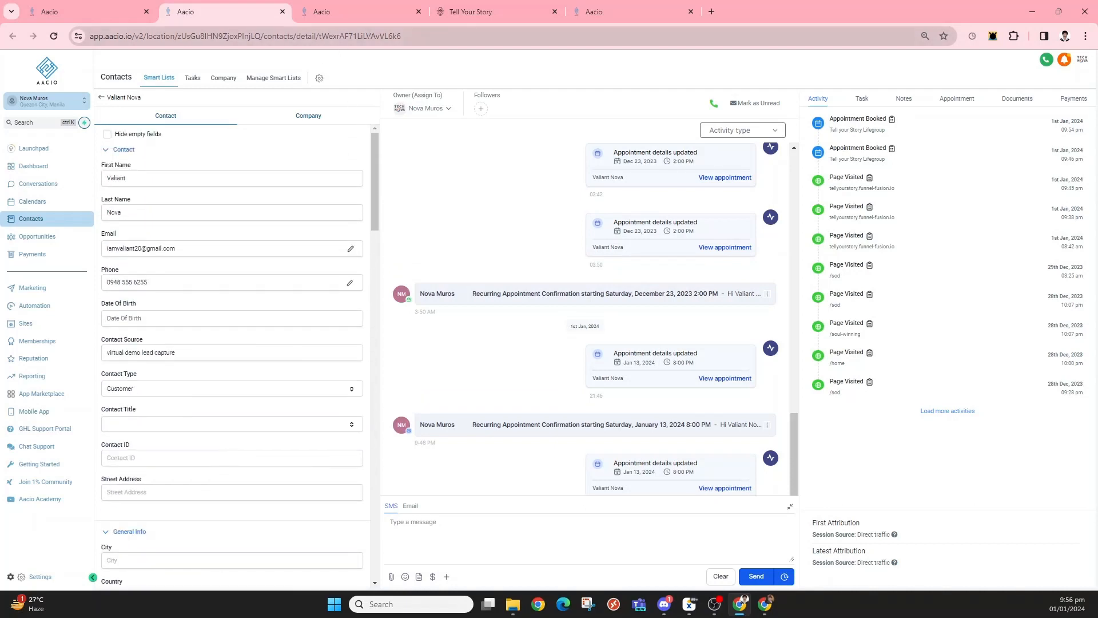
Step: Reload the contact's page, expand the Forms Filled Out folder and check the Forms Submitted field and its options
{"action": "left_click", "coordinate": [369, 35]}
{"action": "key", "text": "Return"}
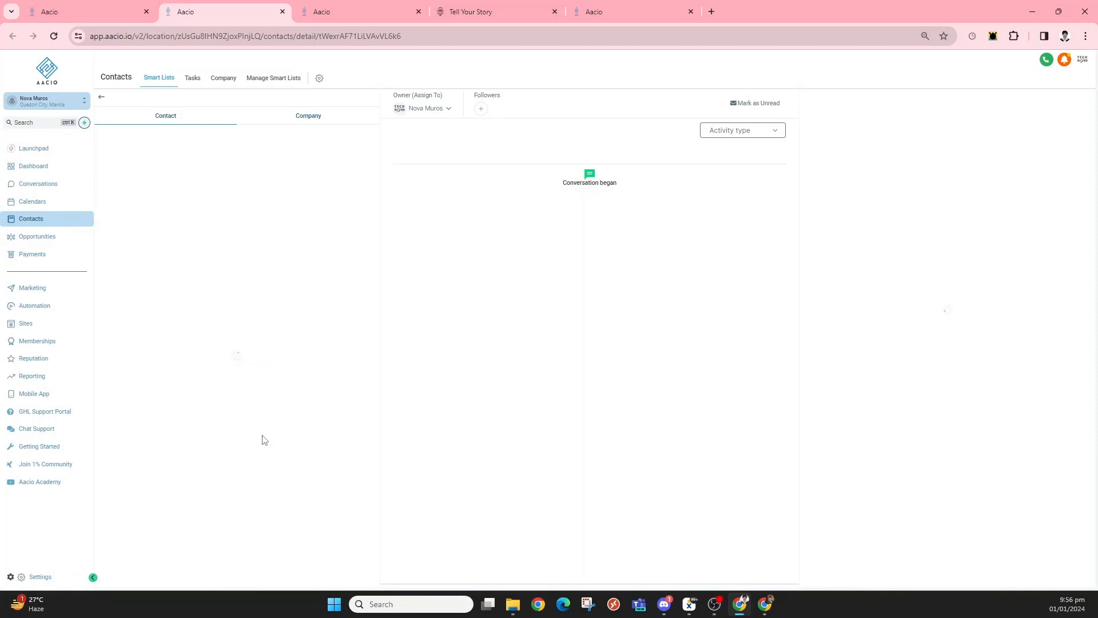
{"action": "scroll", "coordinate": [186, 473], "scroll_direction": "down", "scroll_amount": 9}
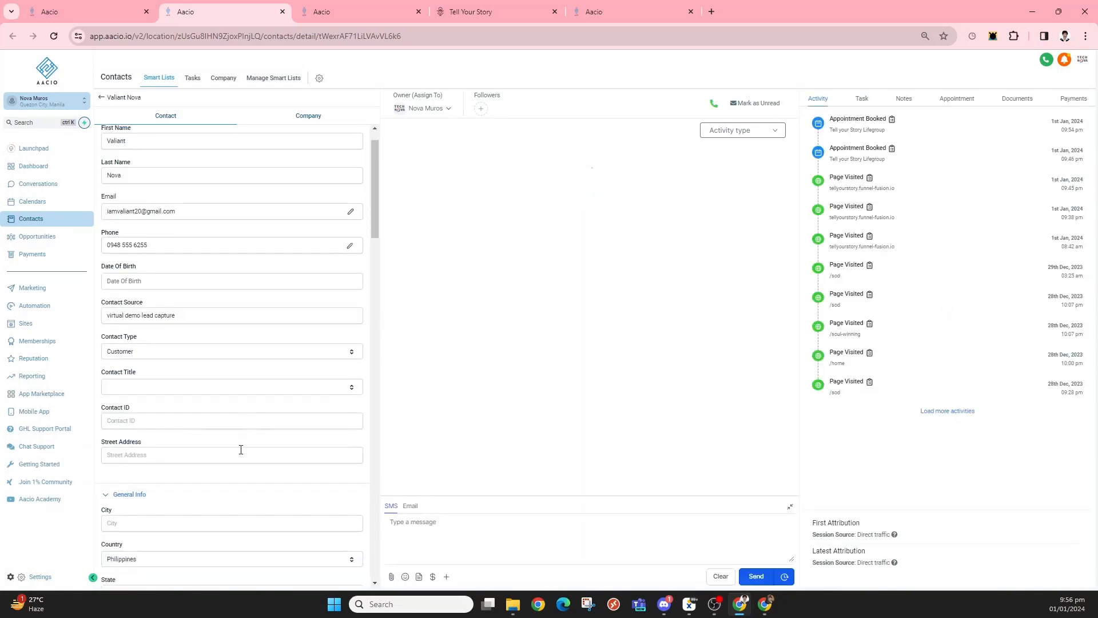
{"action": "scroll", "coordinate": [240, 454], "scroll_direction": "down", "scroll_amount": 5}
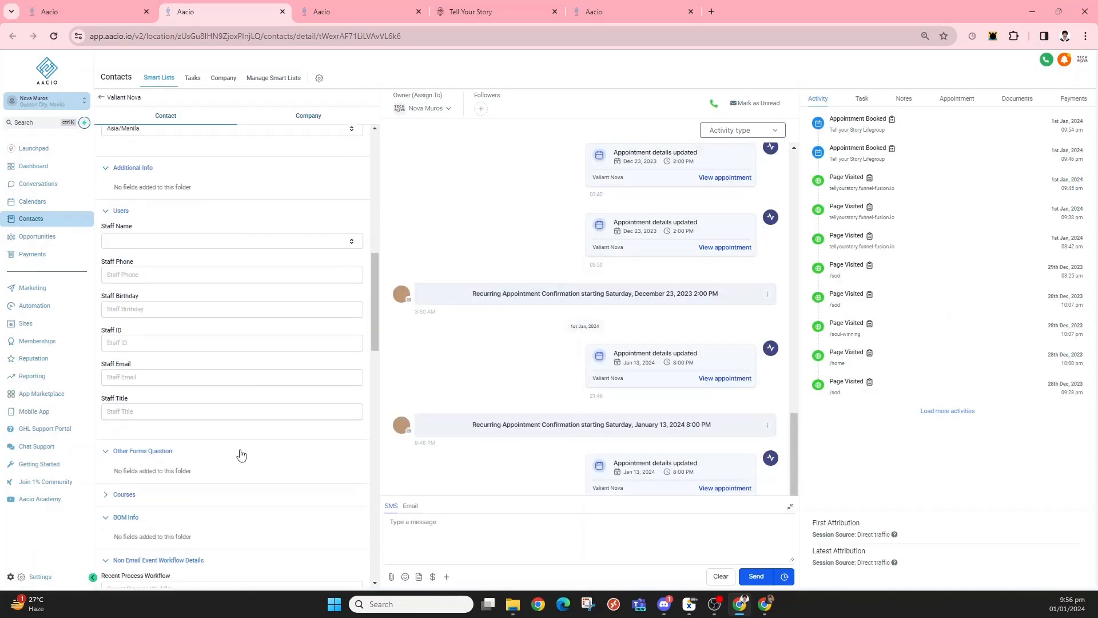
{"action": "scroll", "coordinate": [271, 444], "scroll_direction": "down", "scroll_amount": 5}
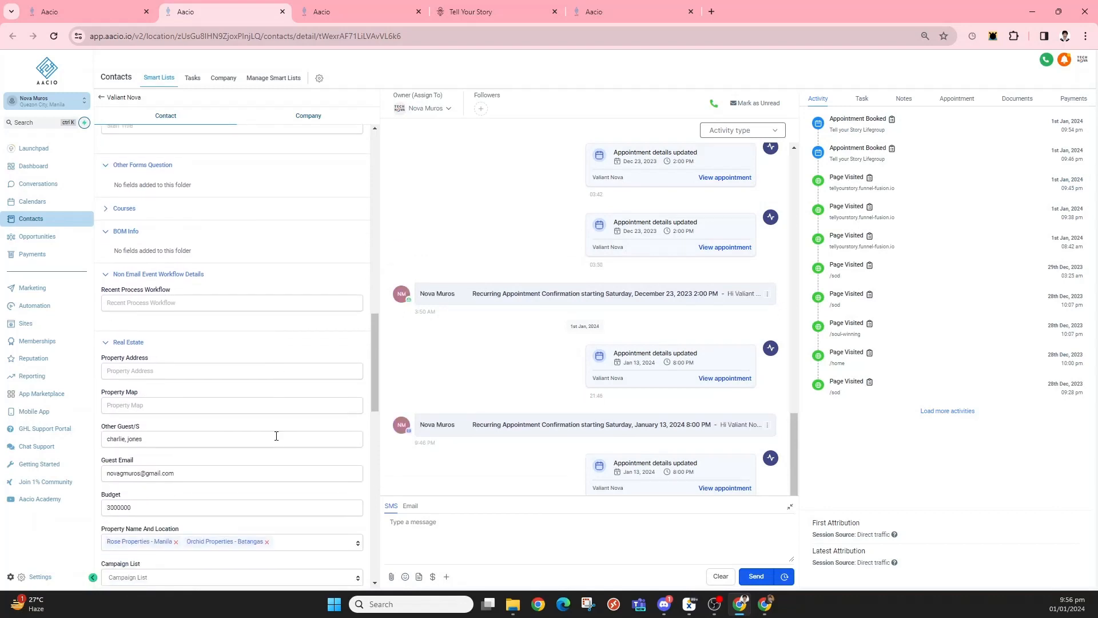
{"action": "scroll", "coordinate": [276, 436], "scroll_direction": "down", "scroll_amount": 7}
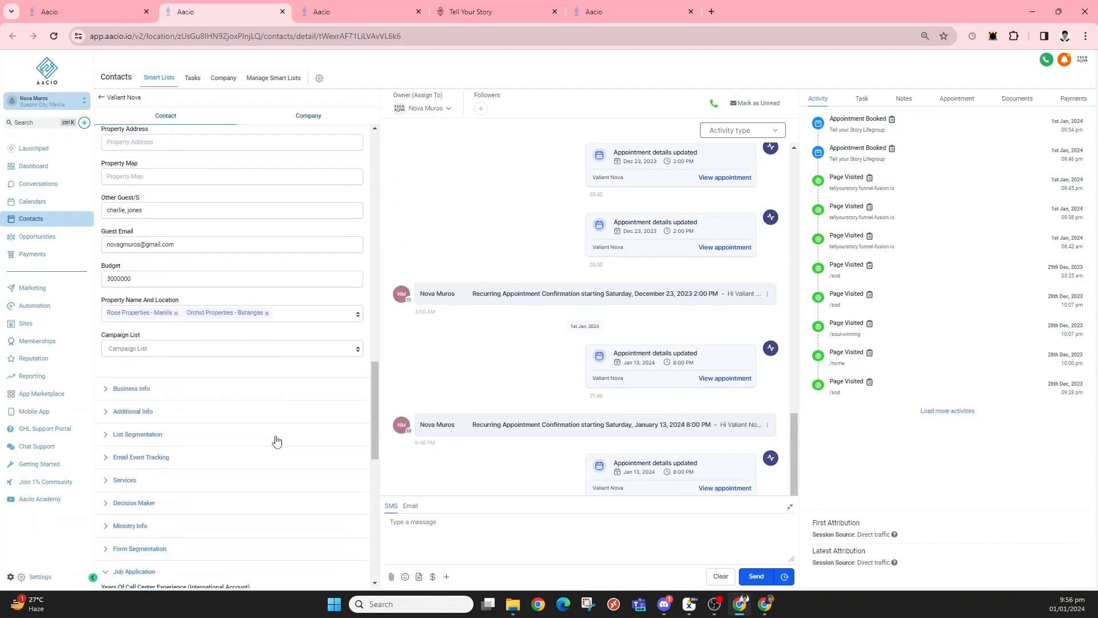
{"action": "scroll", "coordinate": [276, 441], "scroll_direction": "down", "scroll_amount": 2}
{"action": "scroll", "coordinate": [276, 440], "scroll_direction": "down", "scroll_amount": 2}
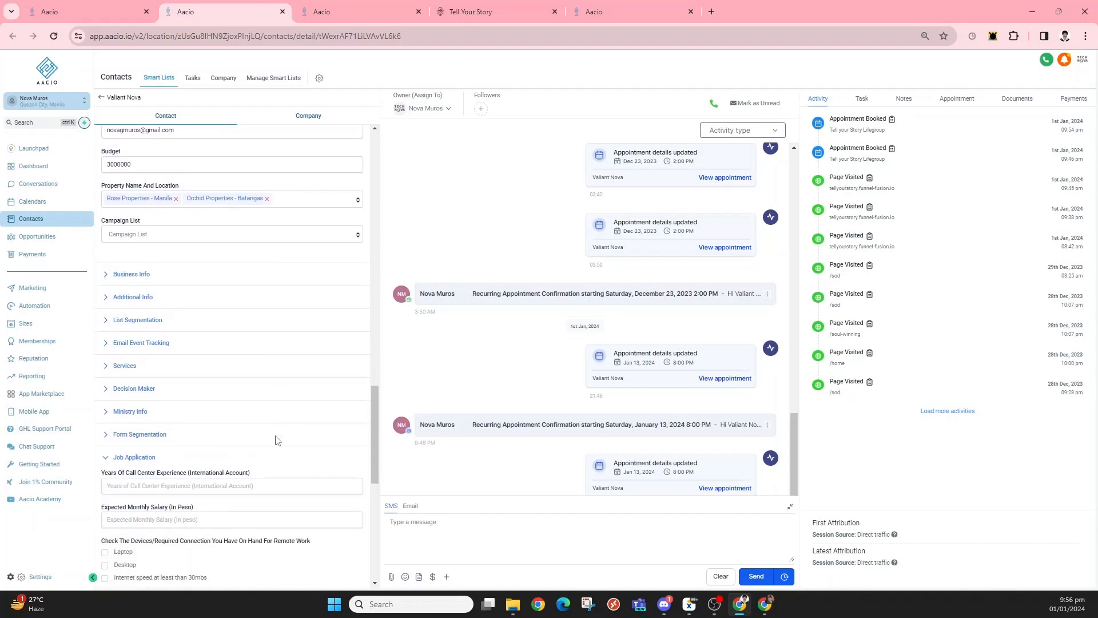
{"action": "scroll", "coordinate": [276, 441], "scroll_direction": "down", "scroll_amount": 2}
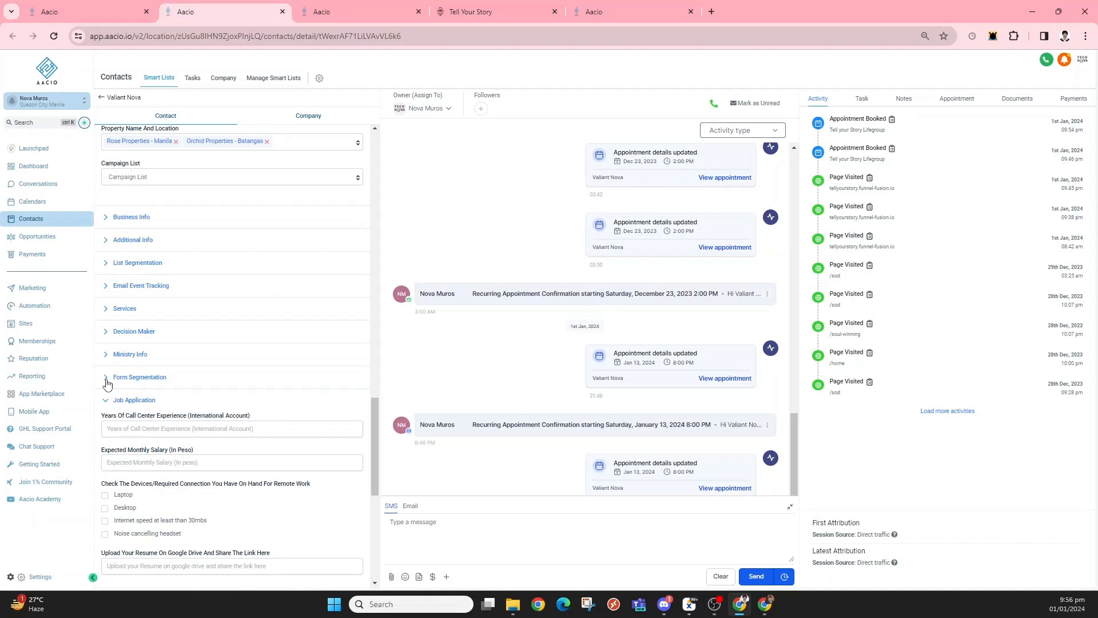
{"action": "scroll", "coordinate": [176, 383], "scroll_direction": "down", "scroll_amount": 4}
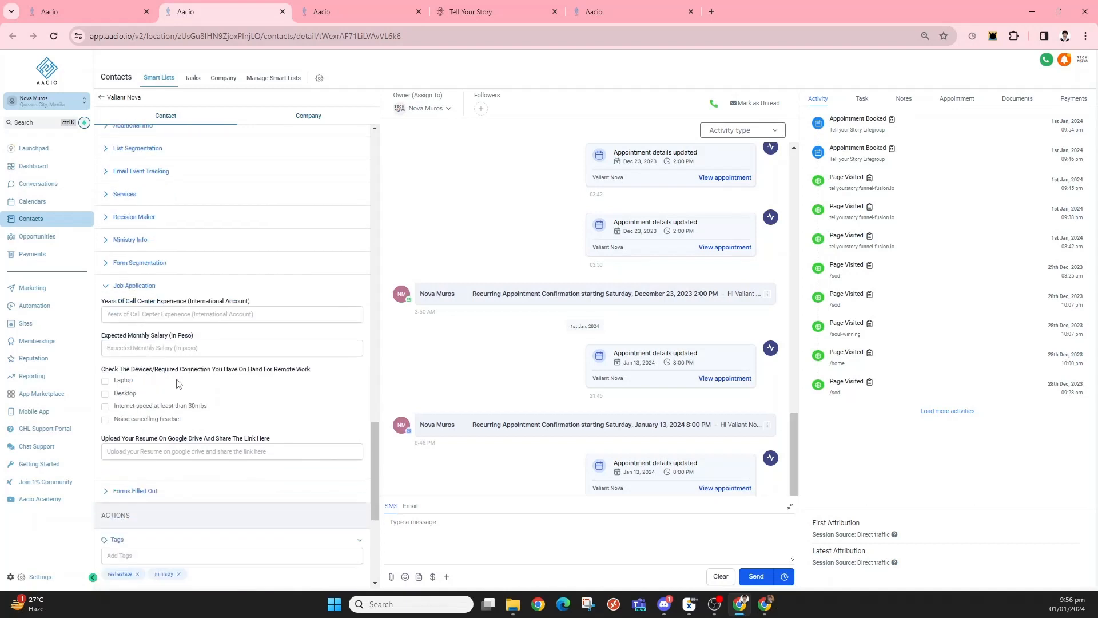
{"action": "scroll", "coordinate": [176, 383], "scroll_direction": "down", "scroll_amount": 4}
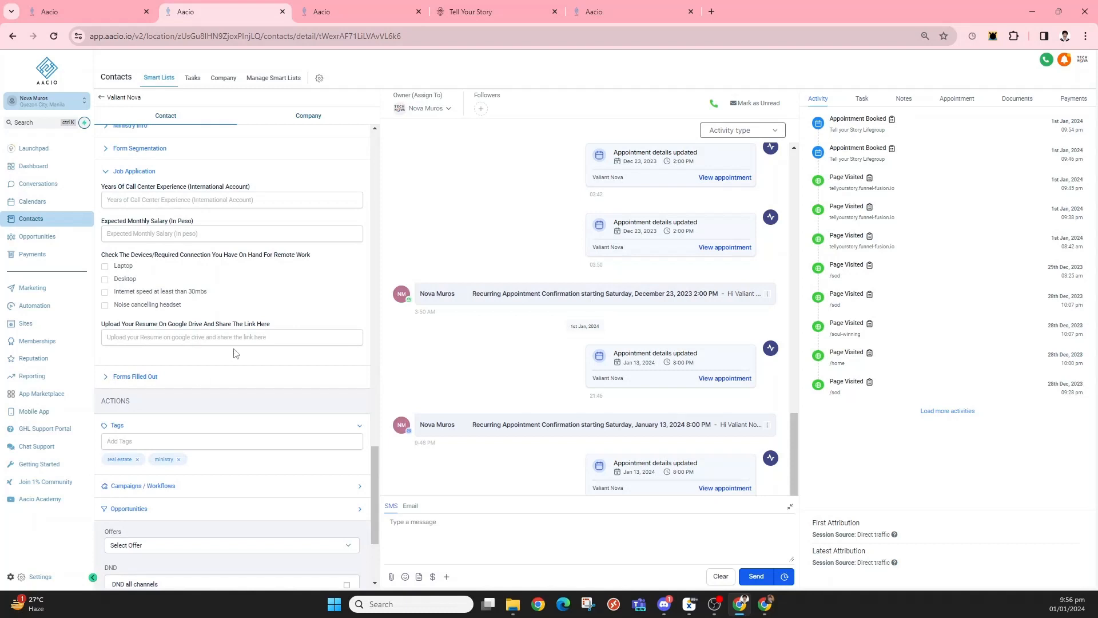
{"action": "scroll", "coordinate": [233, 353], "scroll_direction": "up", "scroll_amount": 2}
{"action": "left_click", "coordinate": [111, 437]}
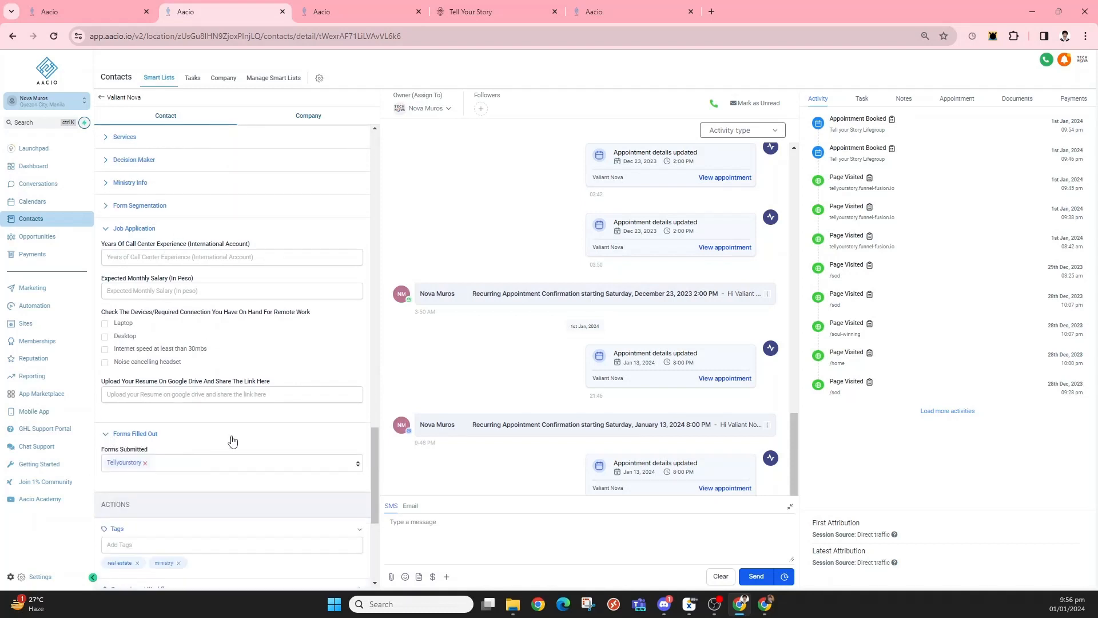
{"action": "left_click", "coordinate": [167, 465]}
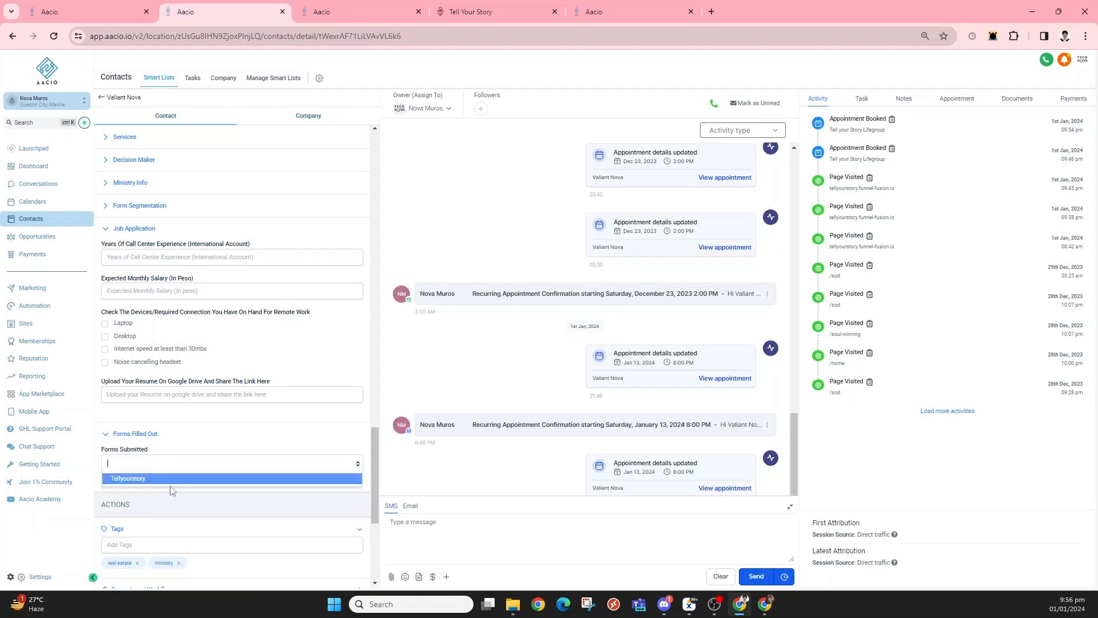
{"action": "left_click", "coordinate": [236, 427]}
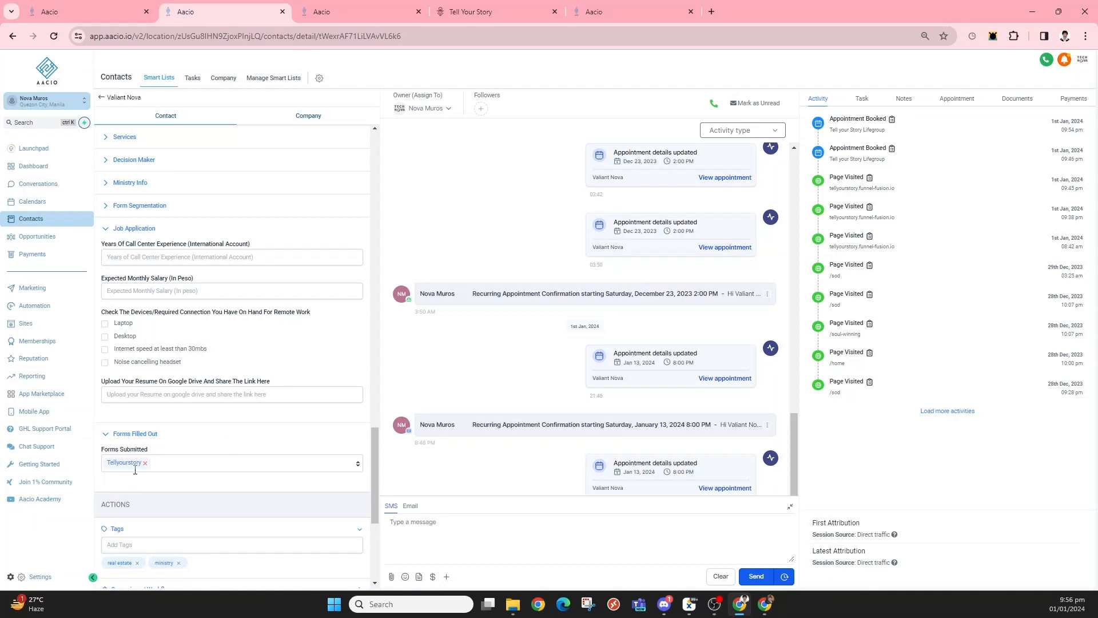
Step: Return to Sample Workflow and view its trigger and actions in the builder
{"action": "scroll", "coordinate": [222, 444], "scroll_direction": "up", "scroll_amount": 15}
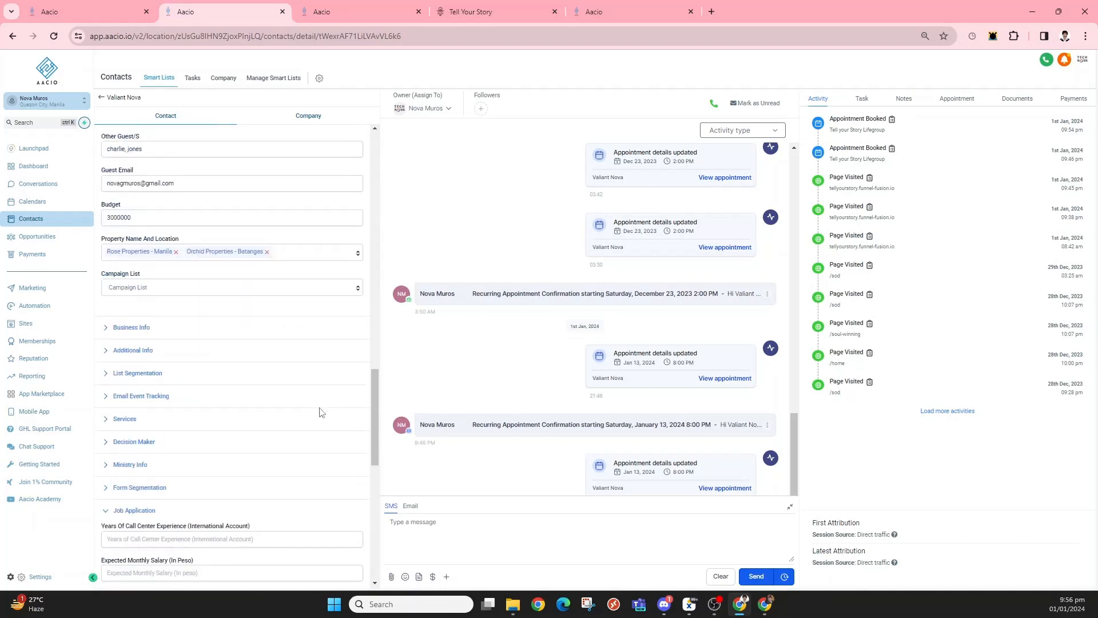
{"action": "left_click", "coordinate": [98, 12]}
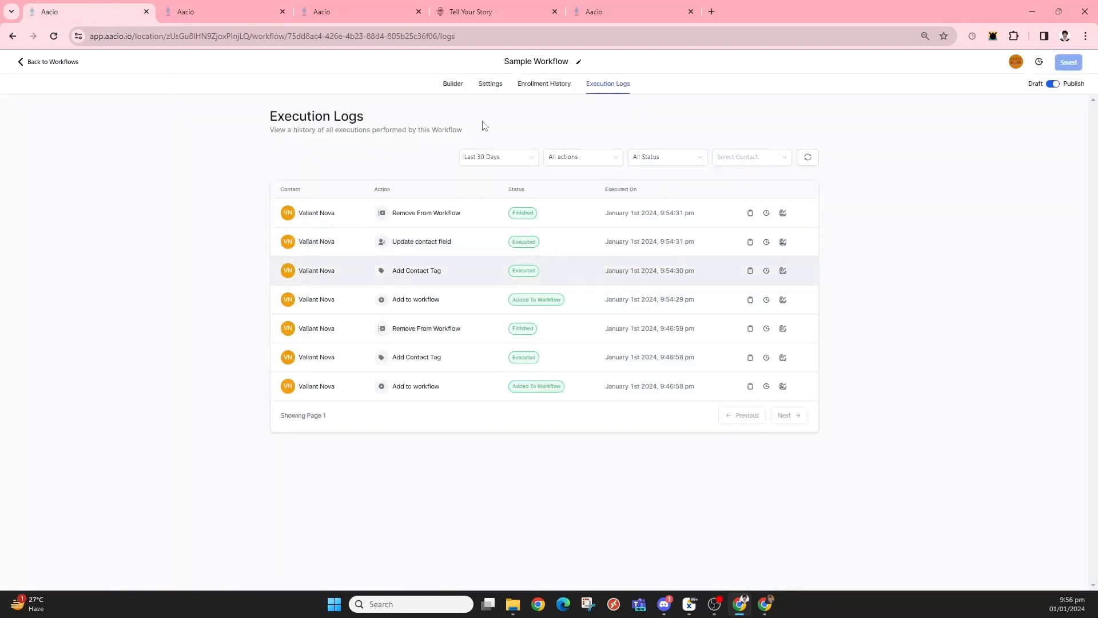
{"action": "left_click", "coordinate": [452, 83]}
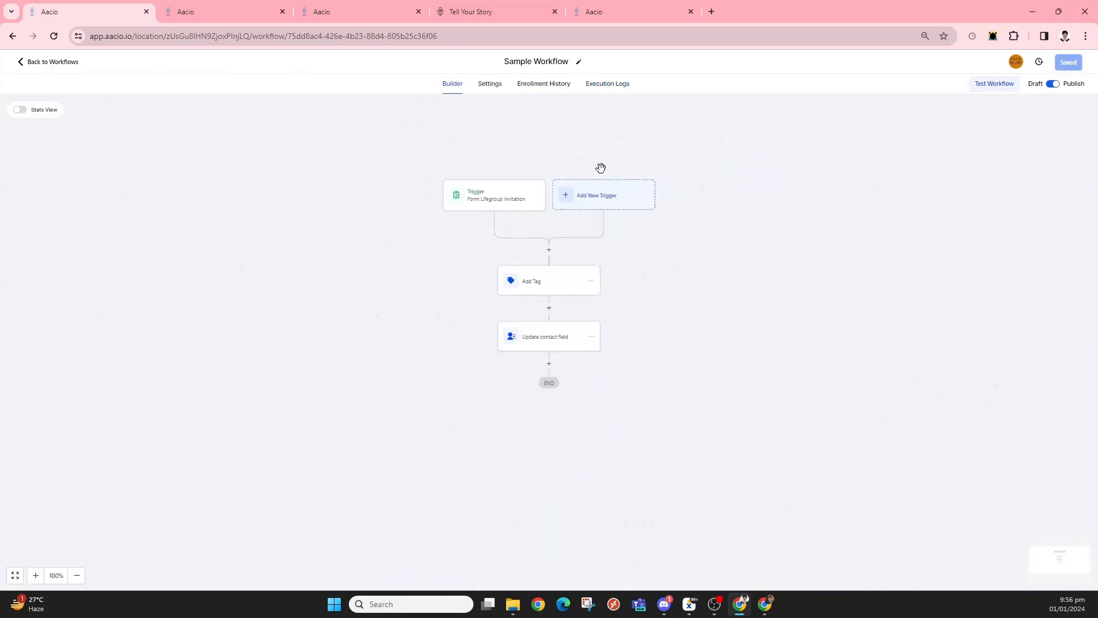
Step: Go back from the contact's record to the full contact list and filter it by Forms Submitted is Tellyourstory
{"action": "left_click", "coordinate": [246, 13]}
{"action": "scroll", "coordinate": [588, 288], "scroll_direction": "up", "scroll_amount": 10}
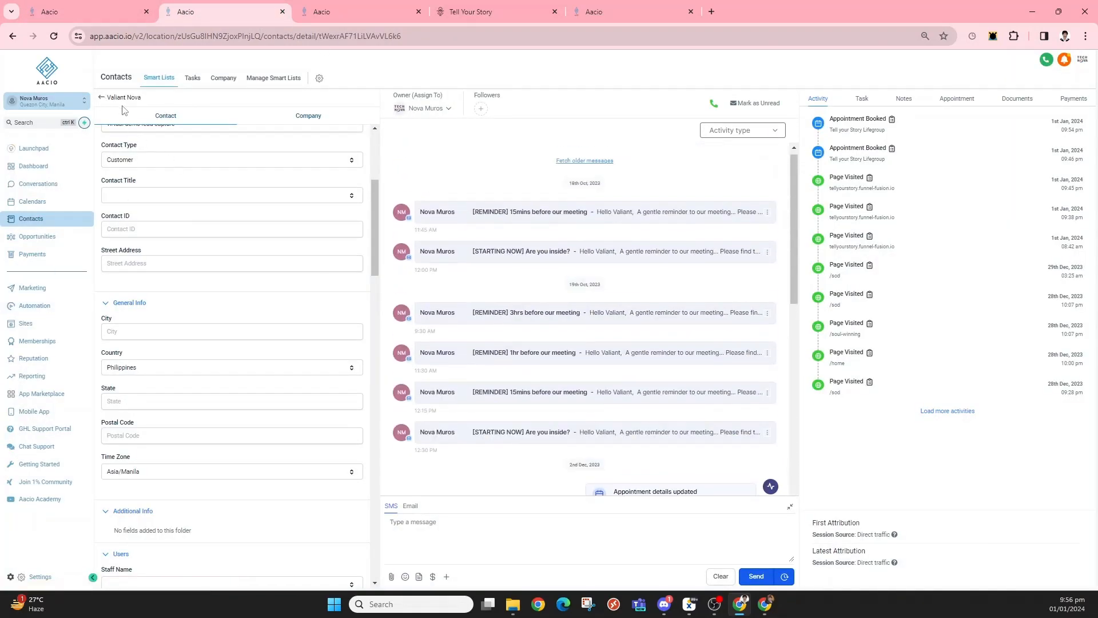
{"action": "left_click", "coordinate": [103, 98]}
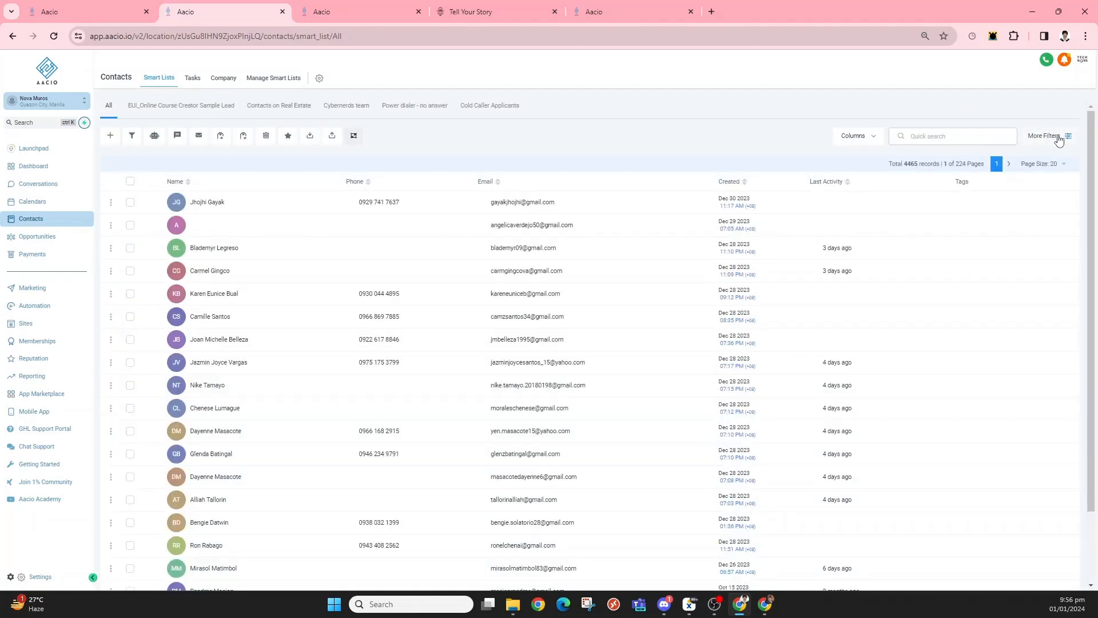
{"action": "left_click", "coordinate": [1058, 136]}
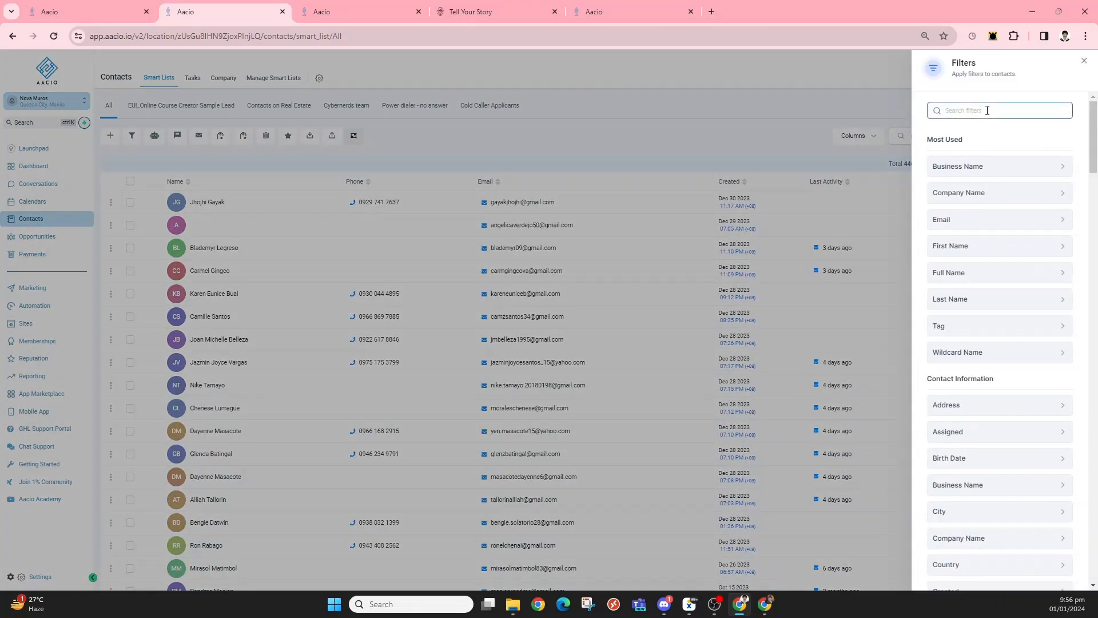
{"action": "type", "text": "form"}
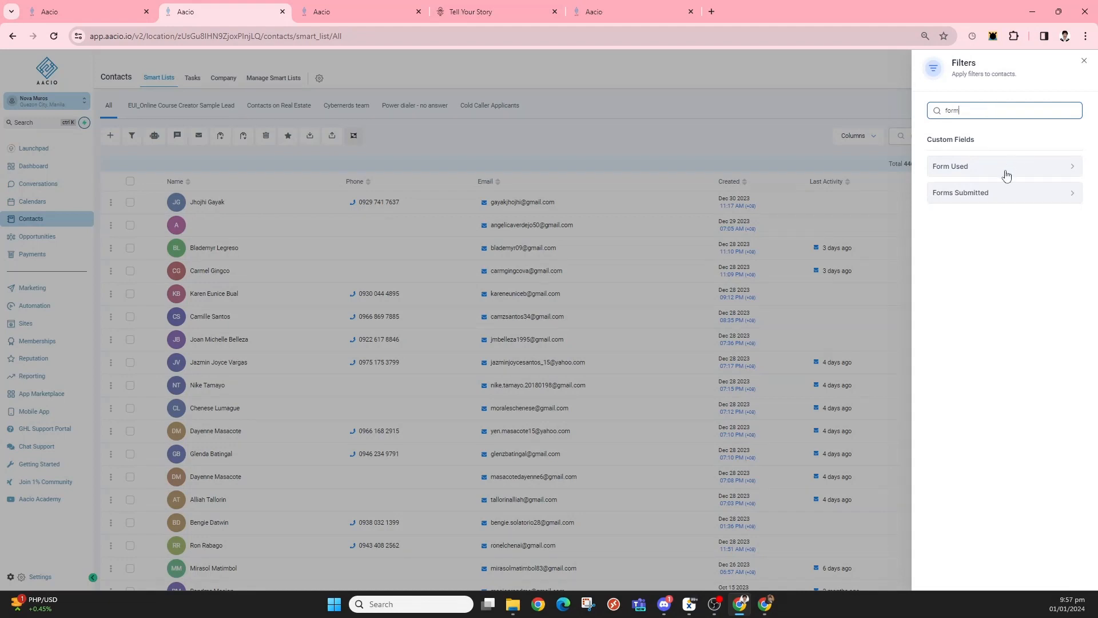
{"action": "left_click", "coordinate": [1001, 193]}
{"action": "left_click", "coordinate": [980, 172]}
{"action": "left_click", "coordinate": [971, 189]}
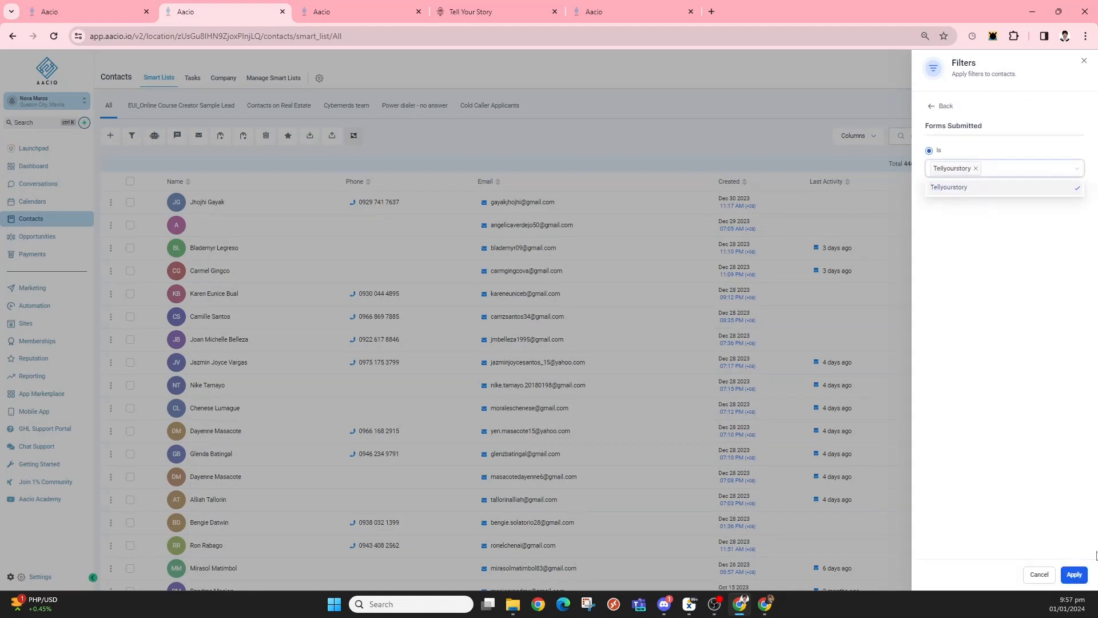
{"action": "left_click", "coordinate": [1075, 574]}
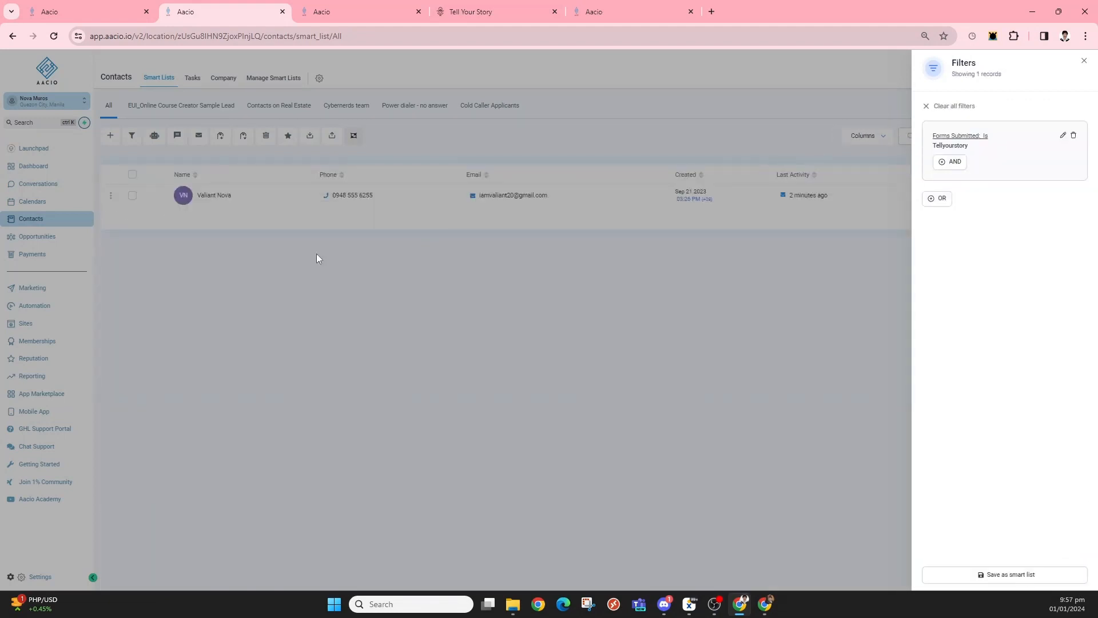
{"action": "left_click", "coordinate": [507, 383]}
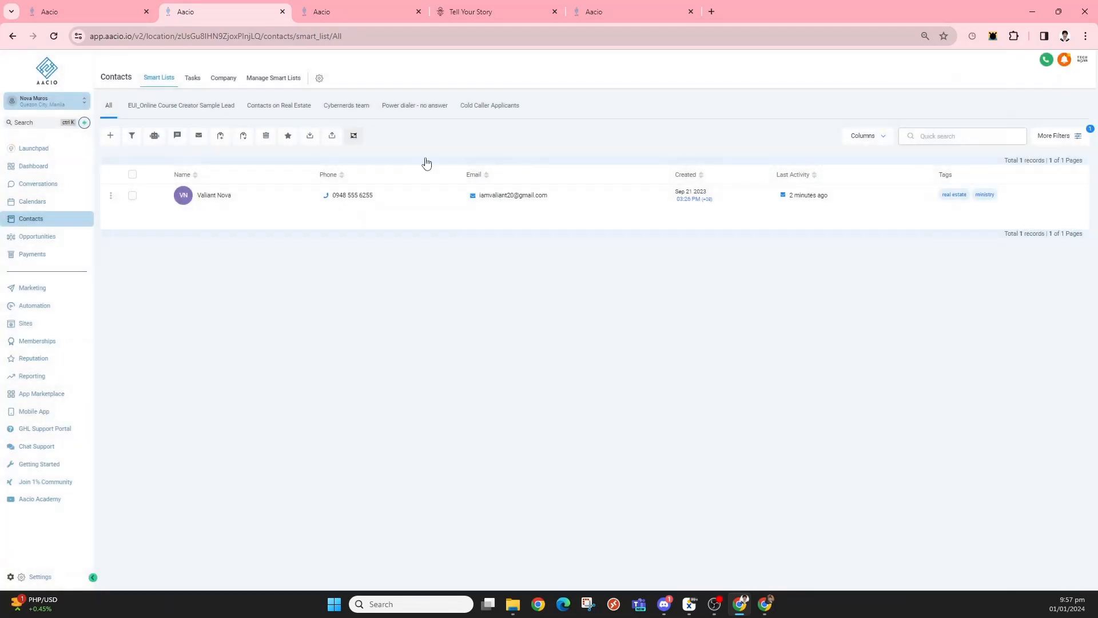
Step: Switch back to Sample Workflow and leave it for the workflow list
{"action": "left_click", "coordinate": [104, 5]}
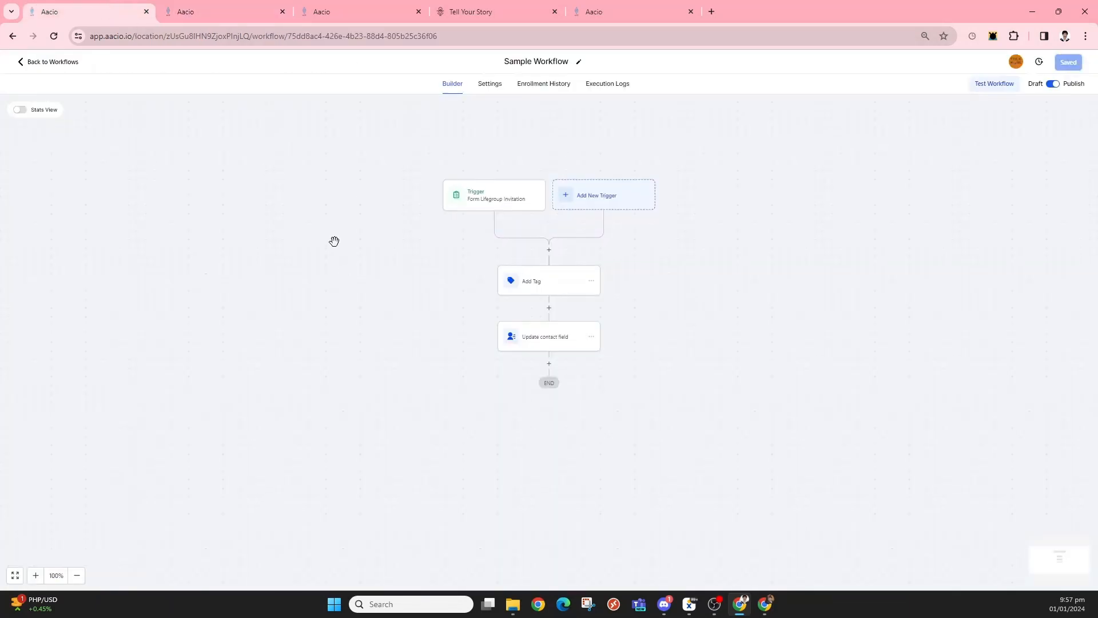
{"action": "left_click", "coordinate": [60, 62]}
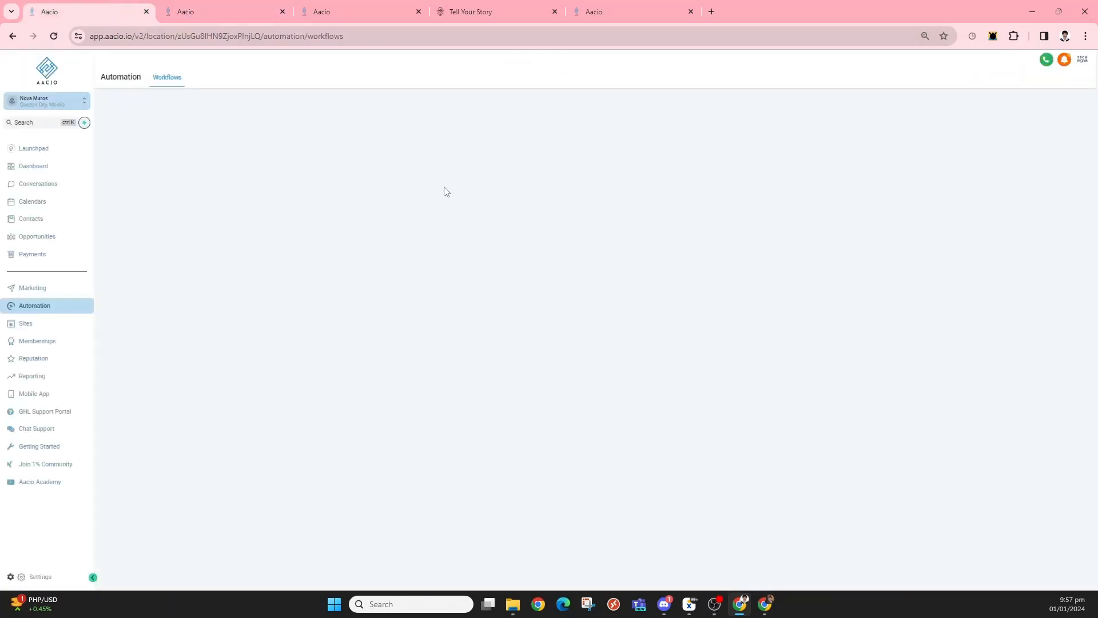